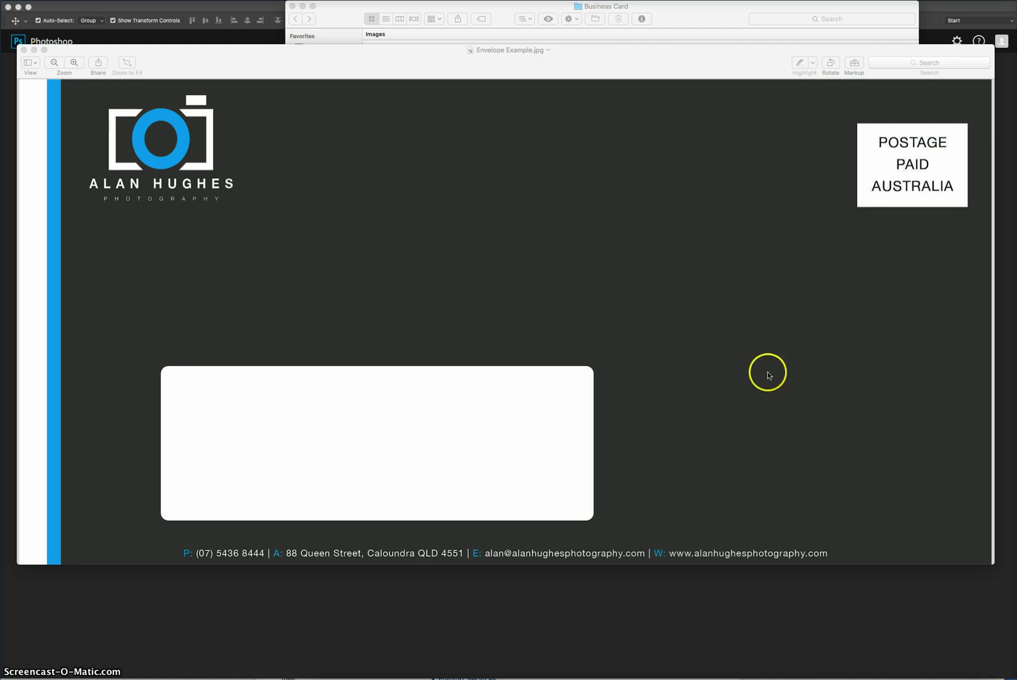
# Bring up Photoshop's New document dialog, showing 219.96 × 109.98 mm, 300 pixels/inch, CMYK Color.
pyautogui.click(195, 9)
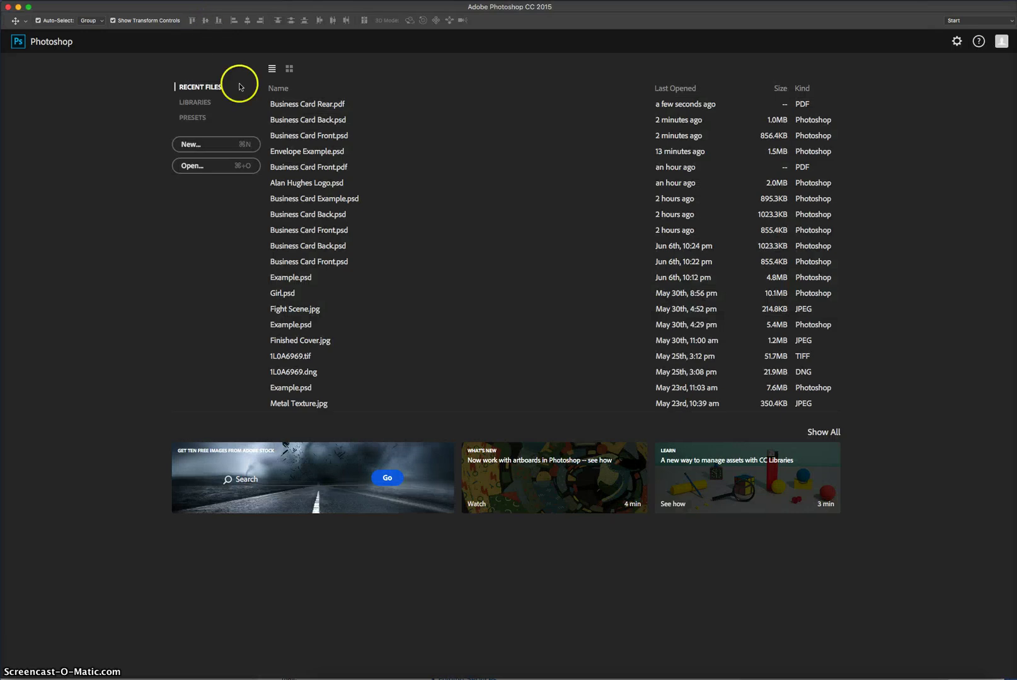
pyautogui.click(192, 149)
pyautogui.click(207, 162)
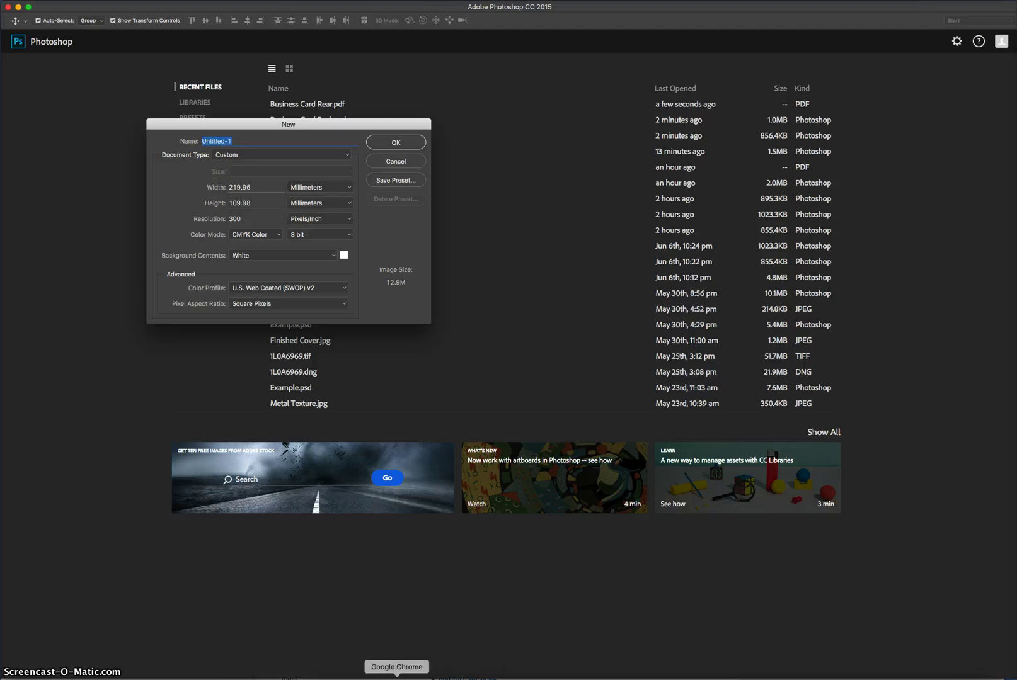
# In Chrome, highlight the DL 110x220mm entry on Median's envelope sizes page.
pyautogui.click(396, 677)
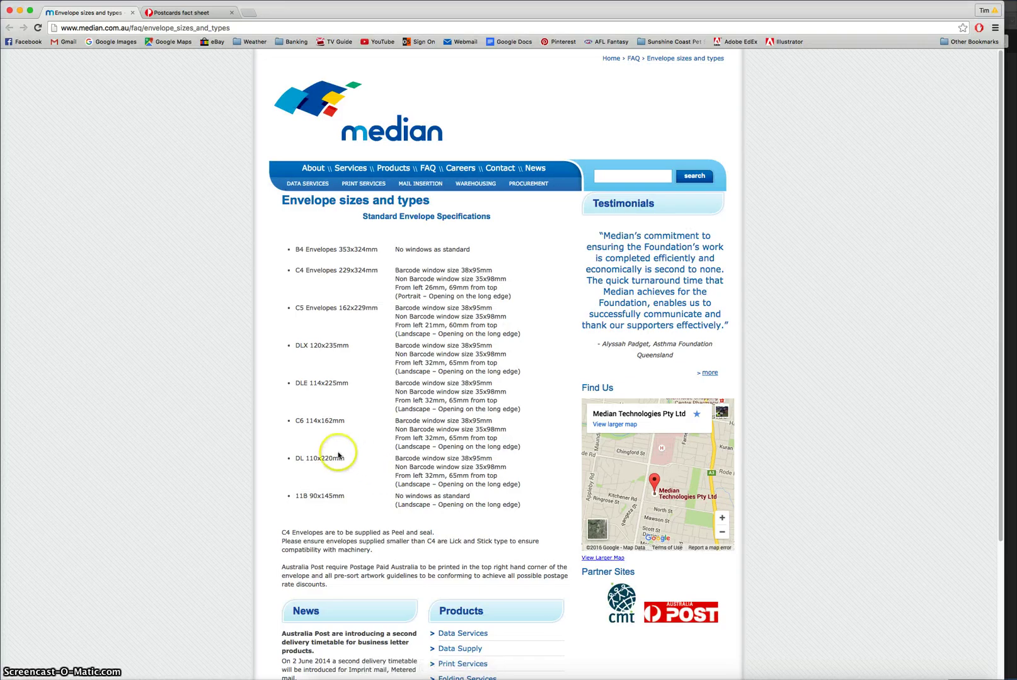
pyautogui.click(301, 459)
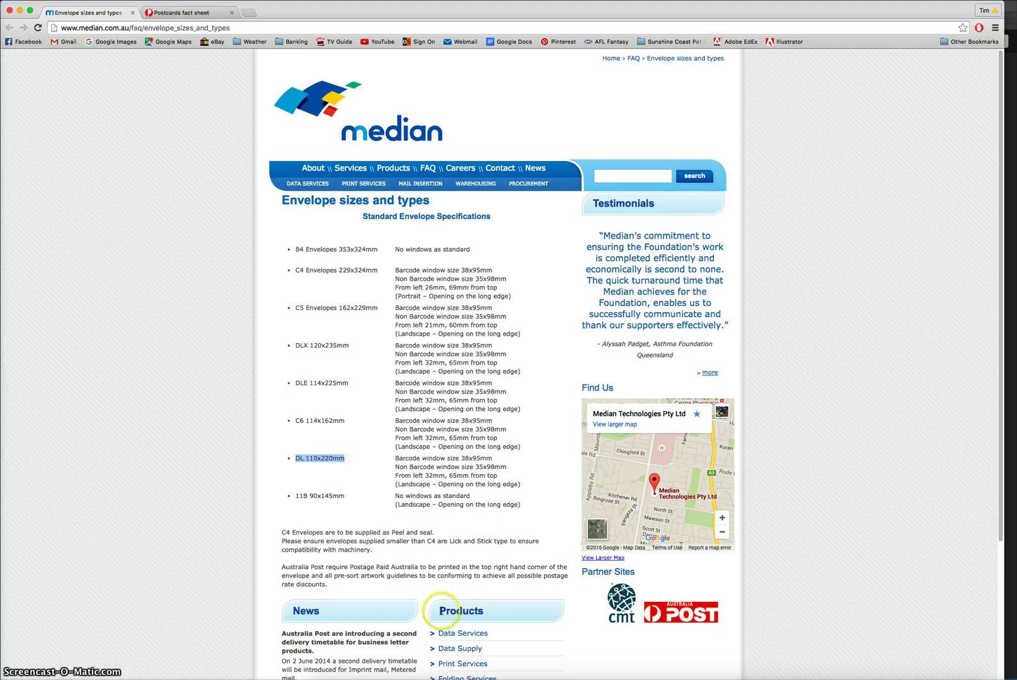
# Create Untitled-1 at 220 × 110 mm, 300 pixels/inch, CMYK Color by setting the height to 110.
pyautogui.click(625, 677)
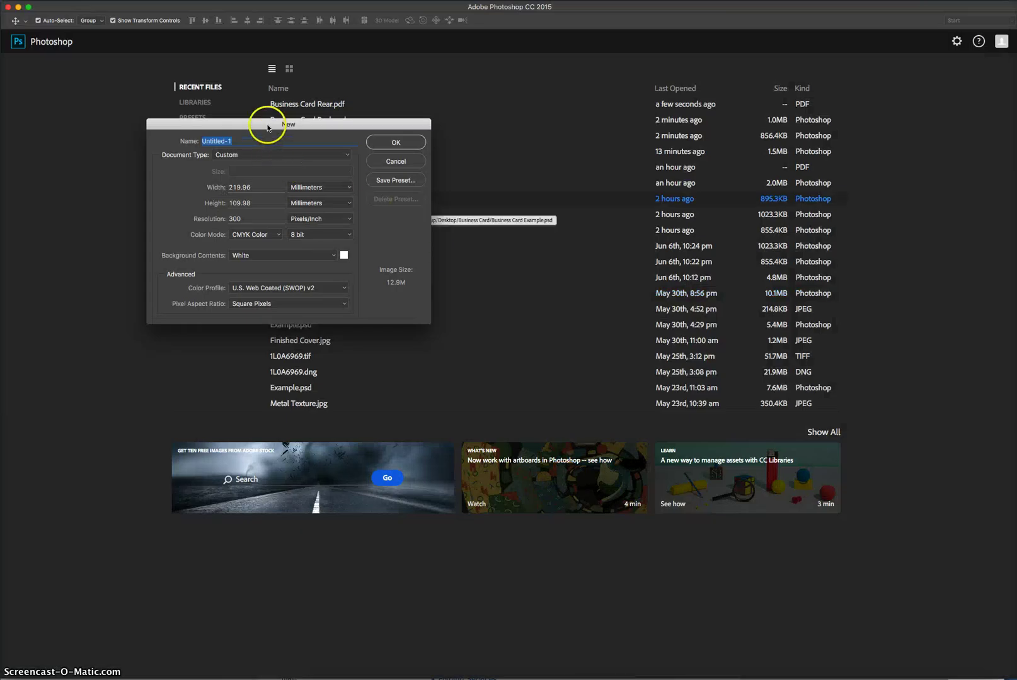
pyautogui.moveTo(267, 127); pyautogui.dragTo(418, 138)
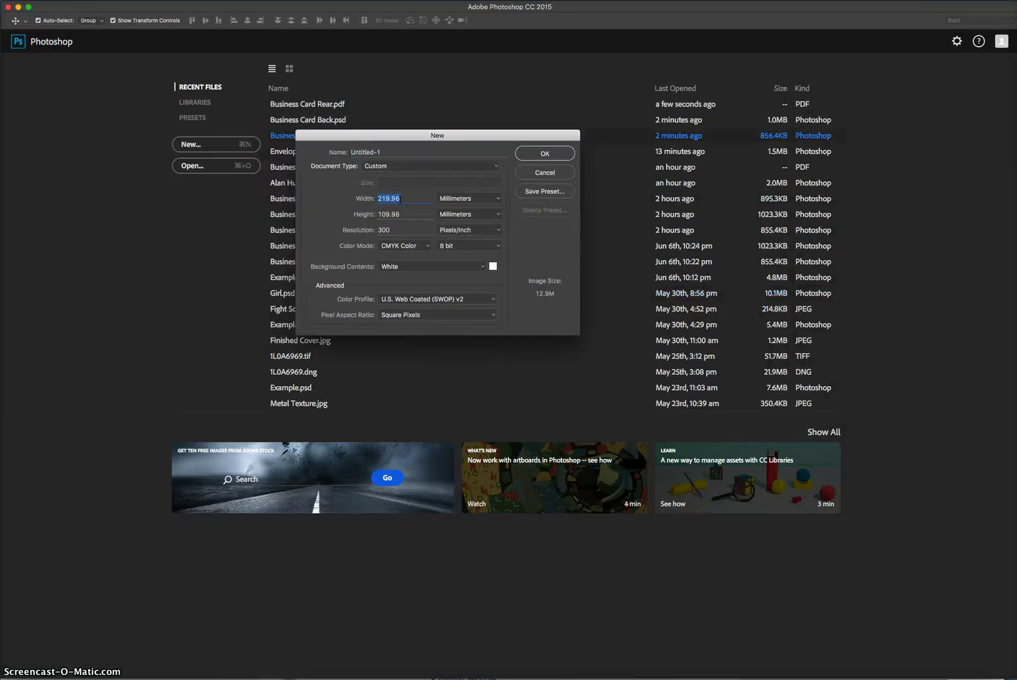
pyautogui.click(387, 210)
pyautogui.write('110')
pyautogui.click(383, 230)
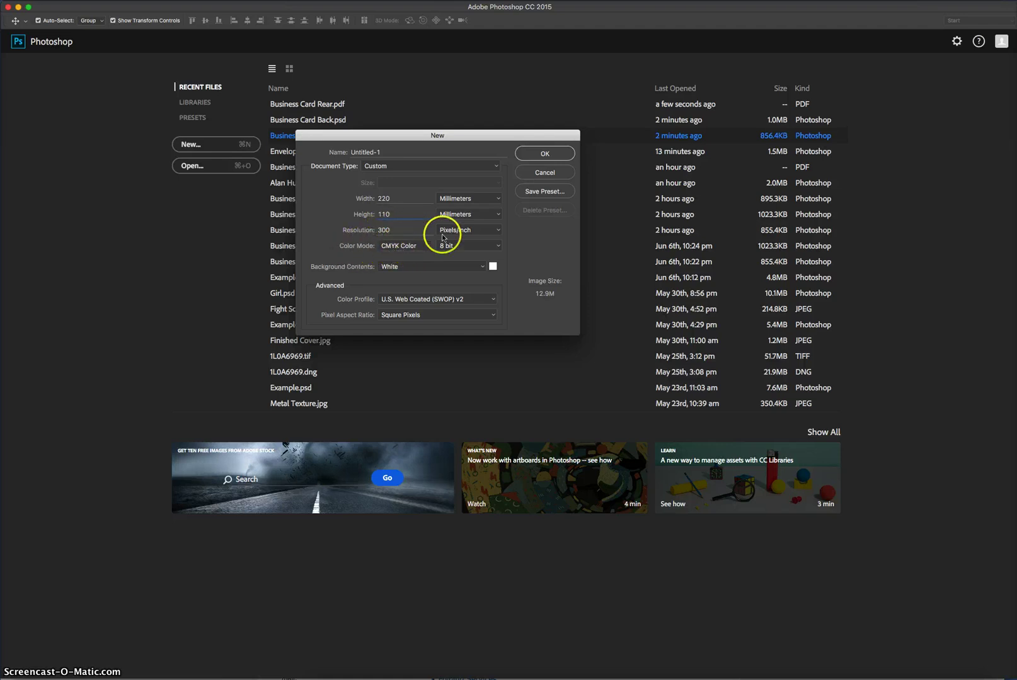
pyautogui.click(543, 154)
# Zoom out and add guides at the left, right (217.3 mm), top and bottom (110 mm) edges.
pyautogui.press('super+minus')
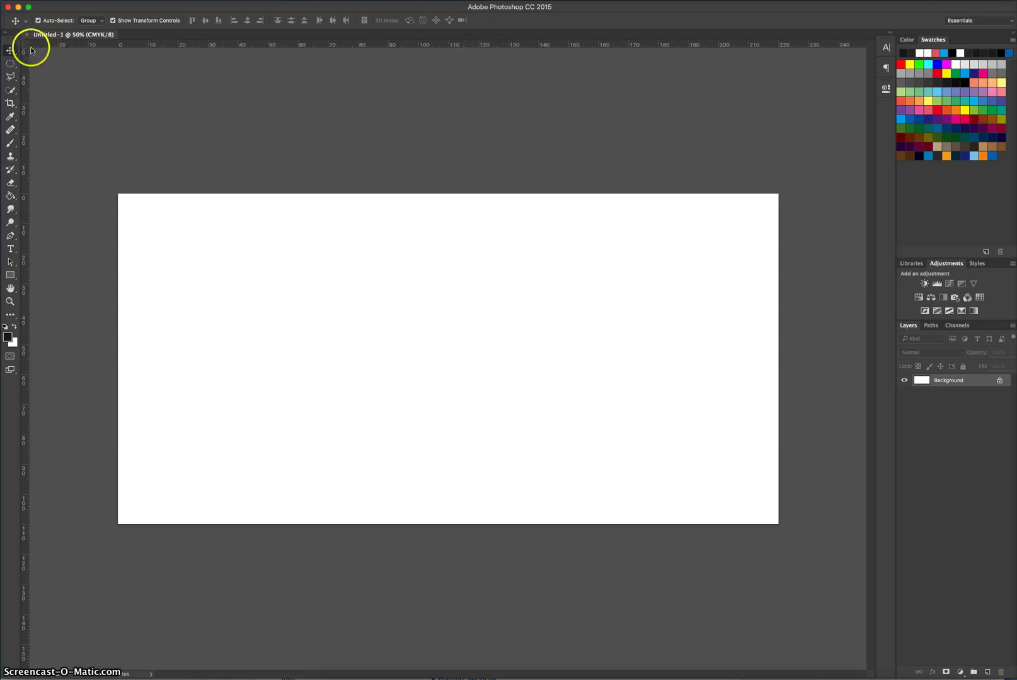
pyautogui.click(27, 188)
pyautogui.moveTo(27, 188); pyautogui.dragTo(127, 181)
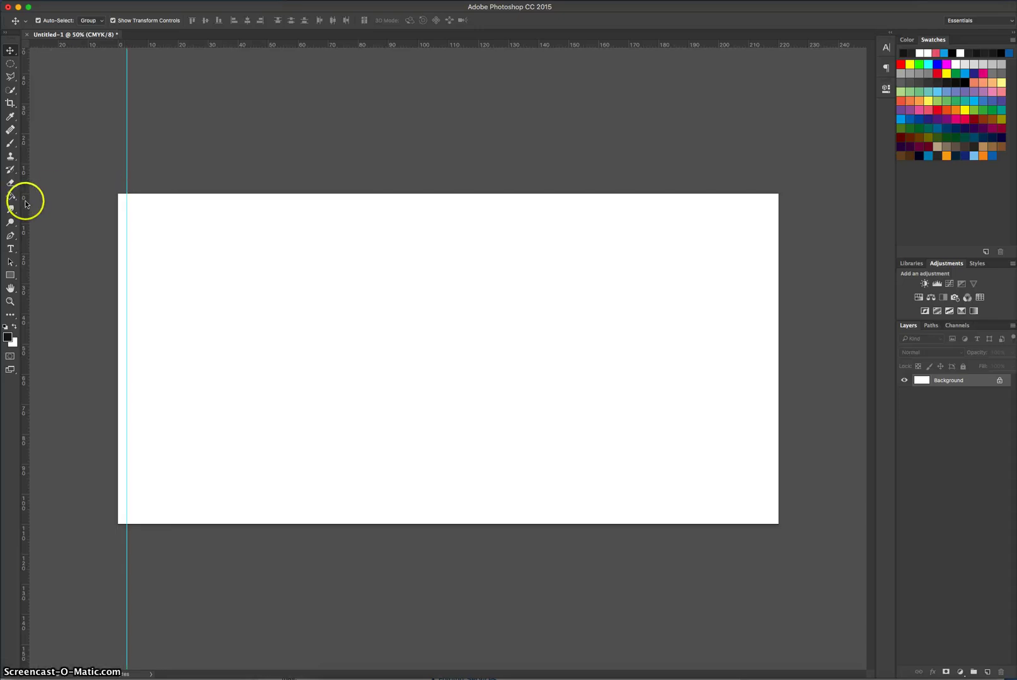
pyautogui.moveTo(27, 200); pyautogui.dragTo(778, 253)
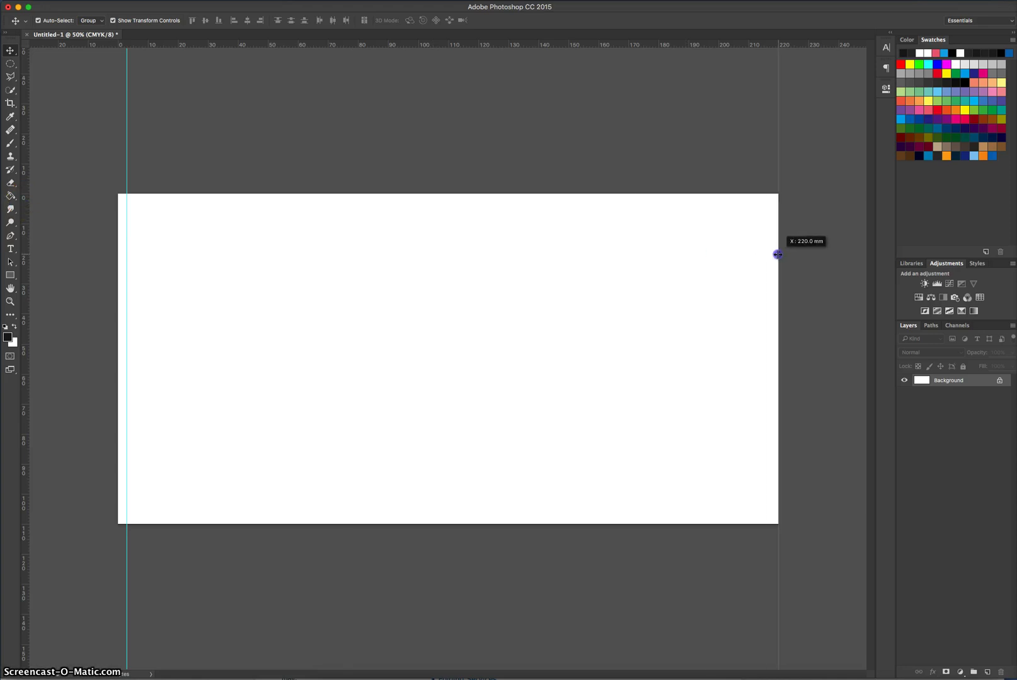
pyautogui.moveTo(778, 255); pyautogui.dragTo(769, 255)
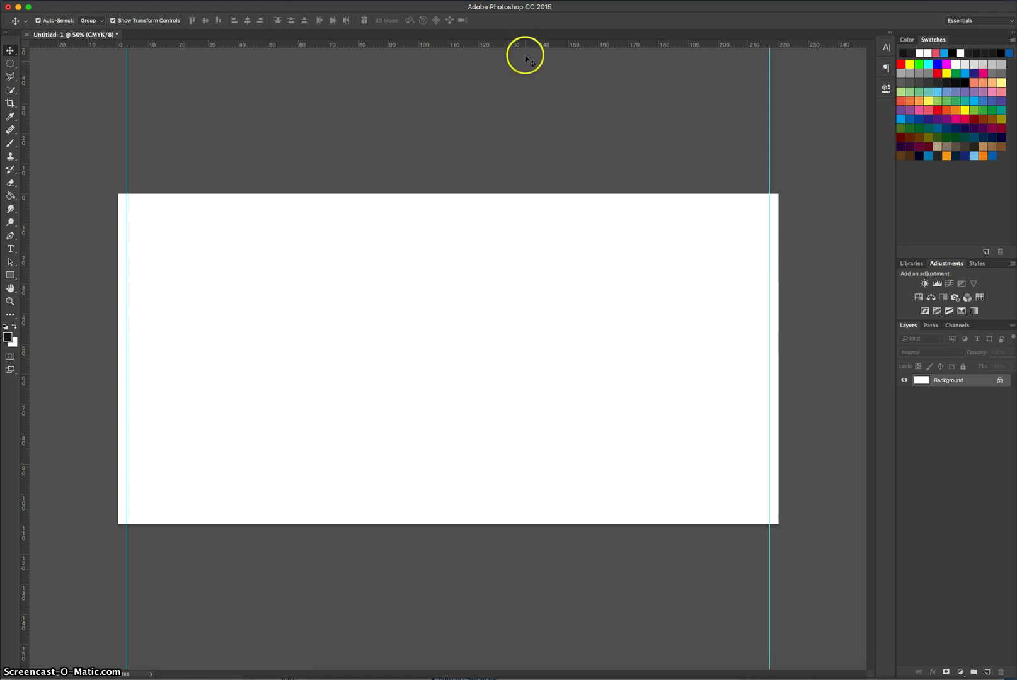
pyautogui.moveTo(522, 43); pyautogui.dragTo(546, 202)
pyautogui.moveTo(527, 43); pyautogui.dragTo(556, 514)
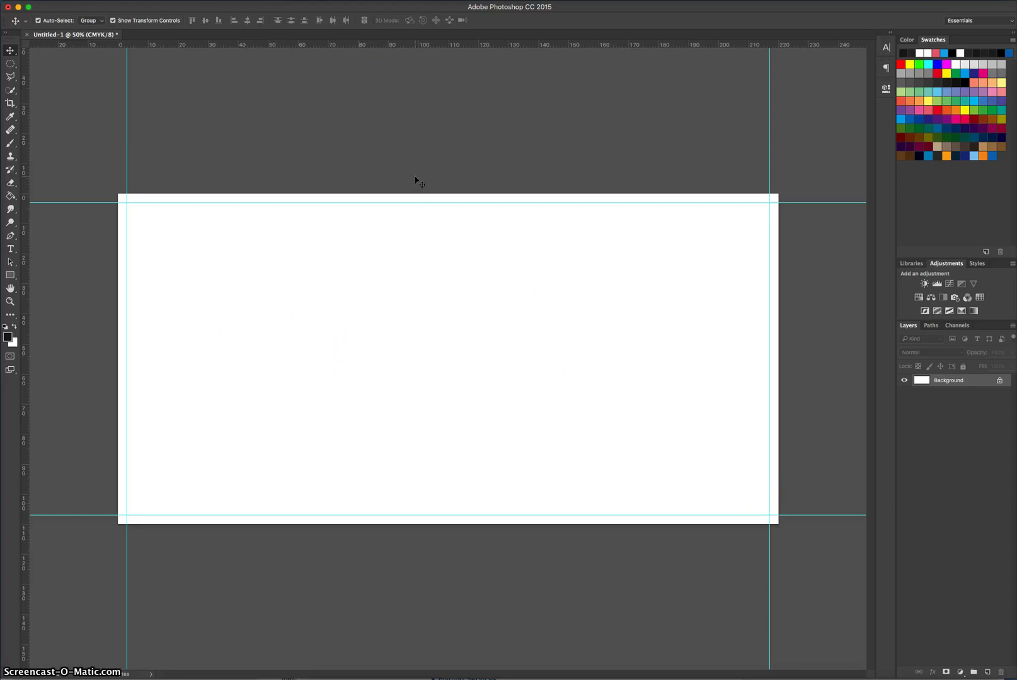
# Open recent Business Card Rear.pdf and copy its dark Background layer into the envelope document.
pyautogui.click(499, 348)
pyautogui.click(94, 1)
pyautogui.click(162, 44)
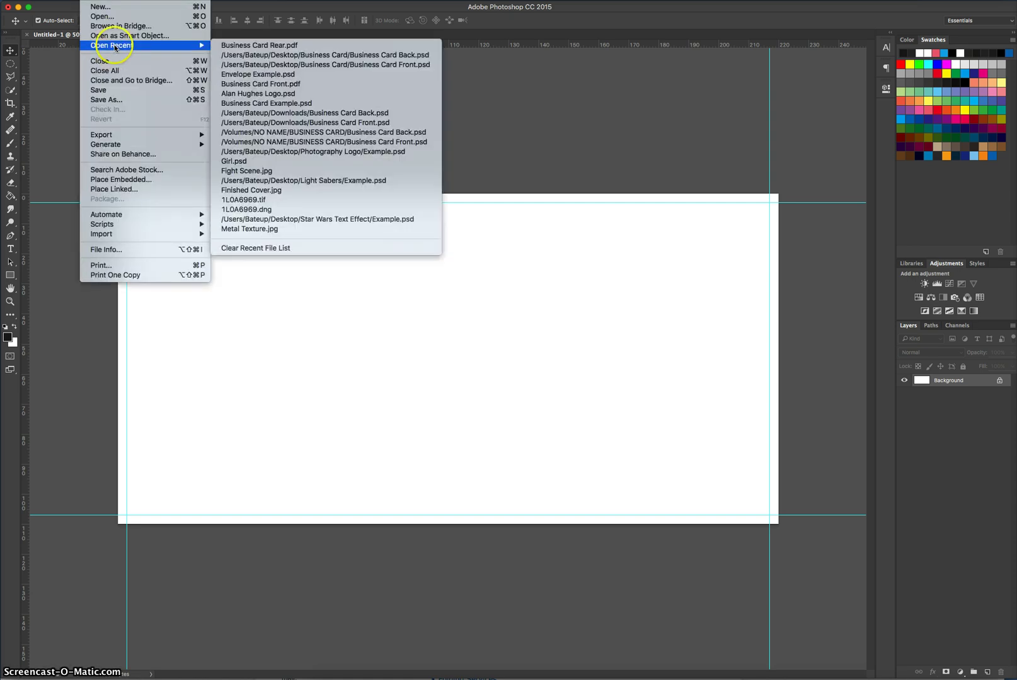
pyautogui.click(255, 45)
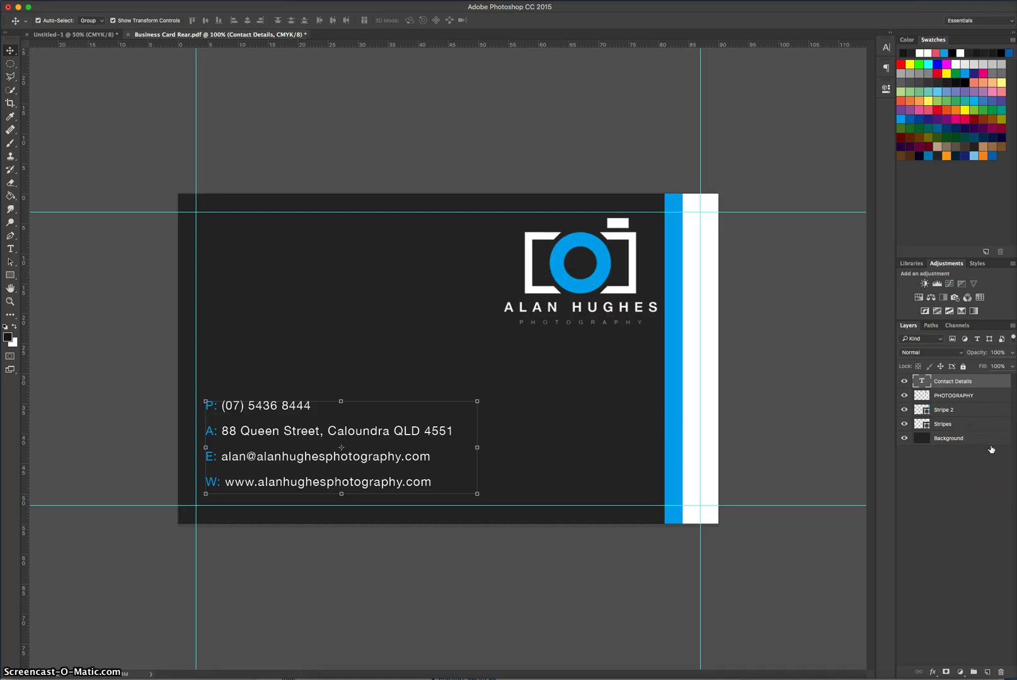
pyautogui.click(802, 347)
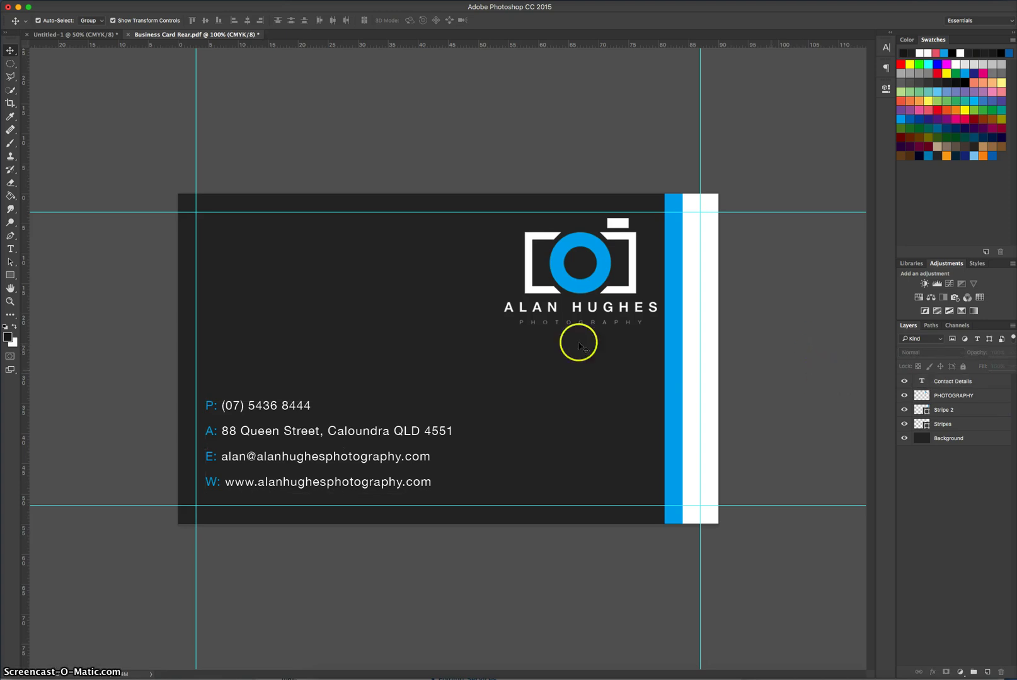
pyautogui.click(334, 262)
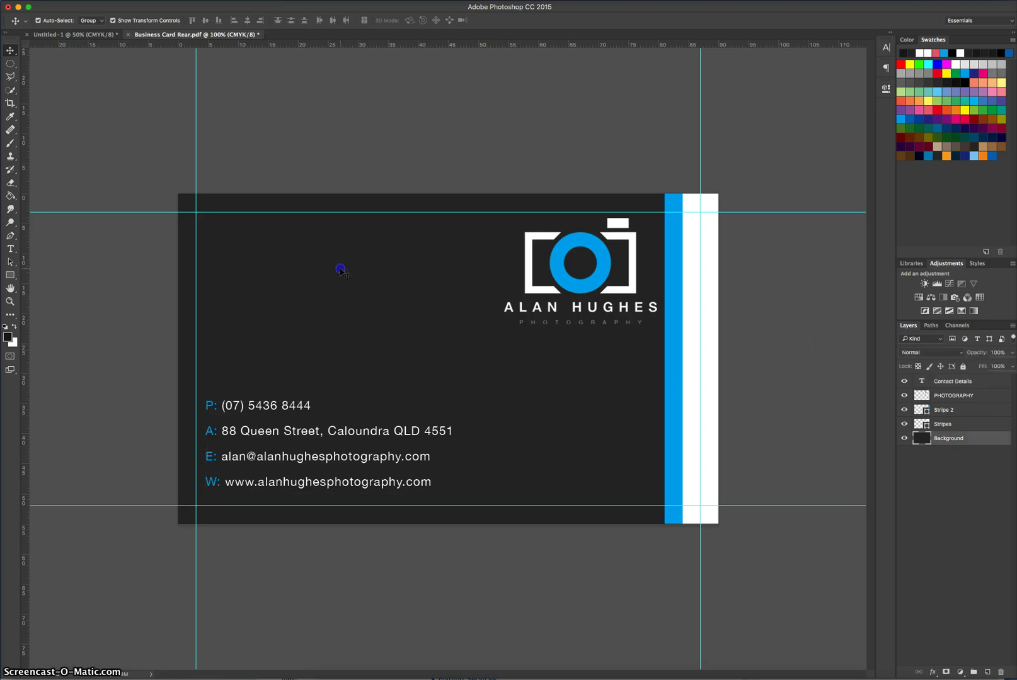
pyautogui.click(975, 443)
pyautogui.moveTo(317, 281); pyautogui.dragTo(89, 34)
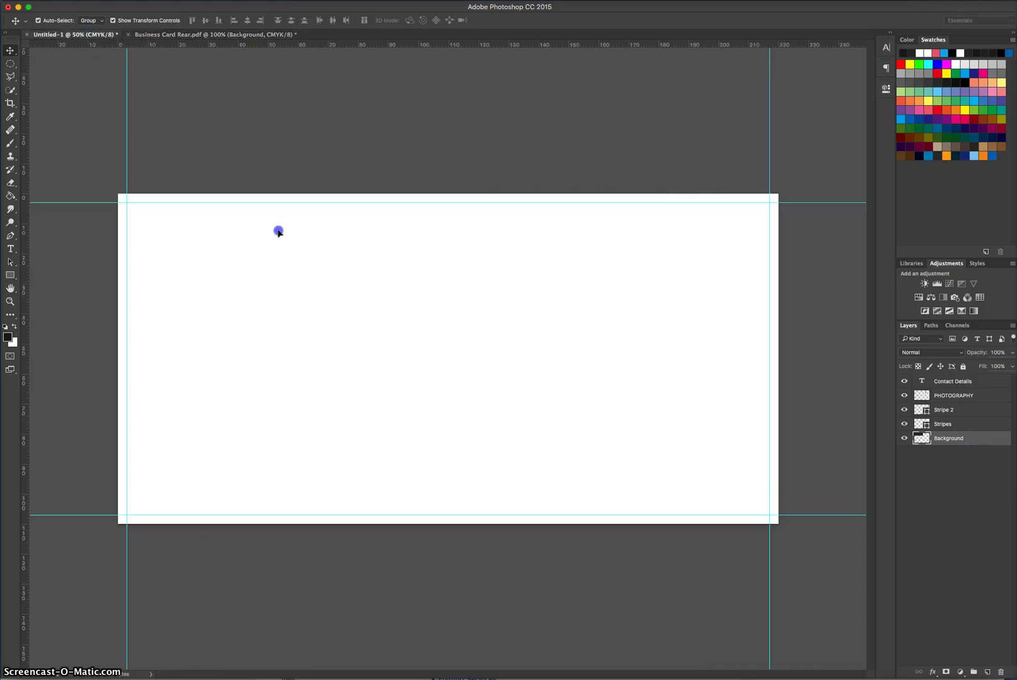
pyautogui.moveTo(326, 277); pyautogui.dragTo(331, 285)
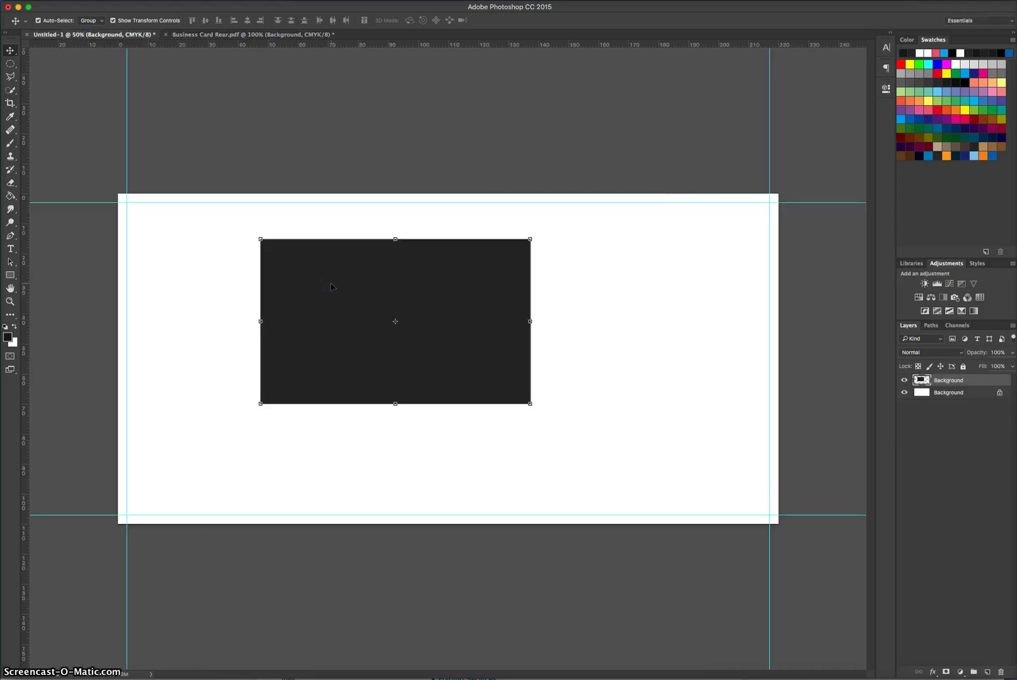
# Sample the card's dark grey, delete the copied layer, and Paint Bucket the envelope canvas.
pyautogui.click(11, 118)
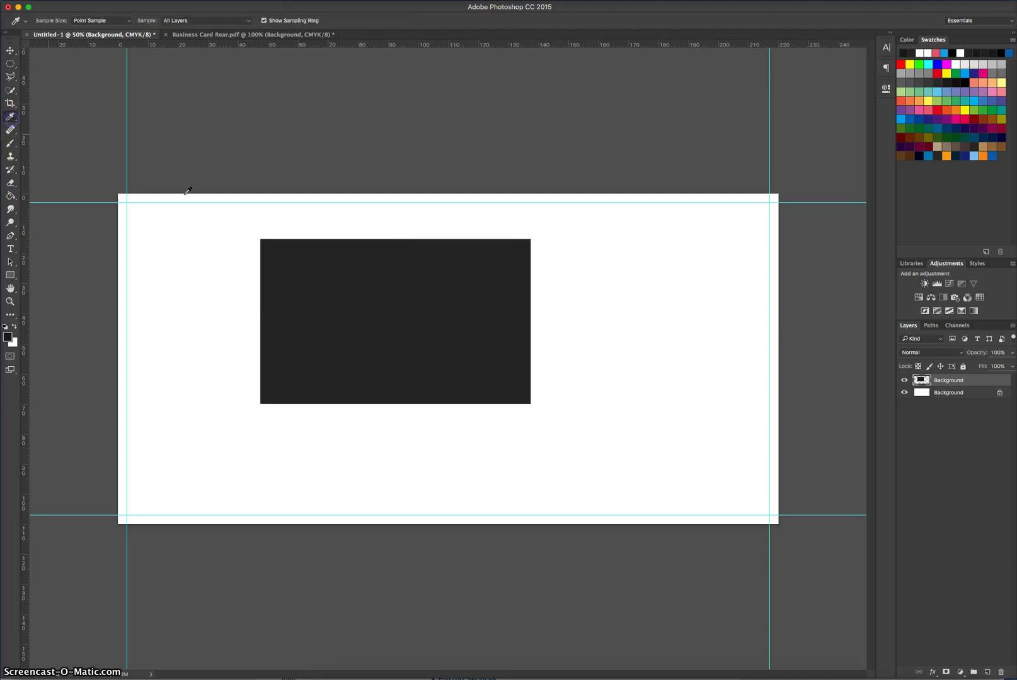
pyautogui.click(379, 282)
pyautogui.click(10, 49)
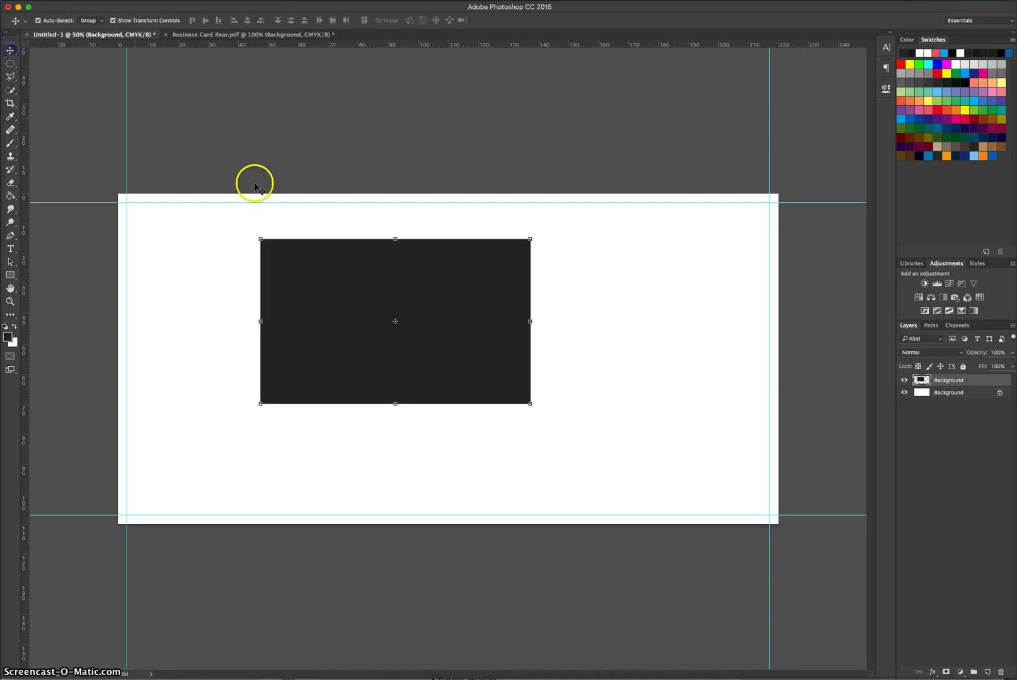
pyautogui.press('BackSpace')
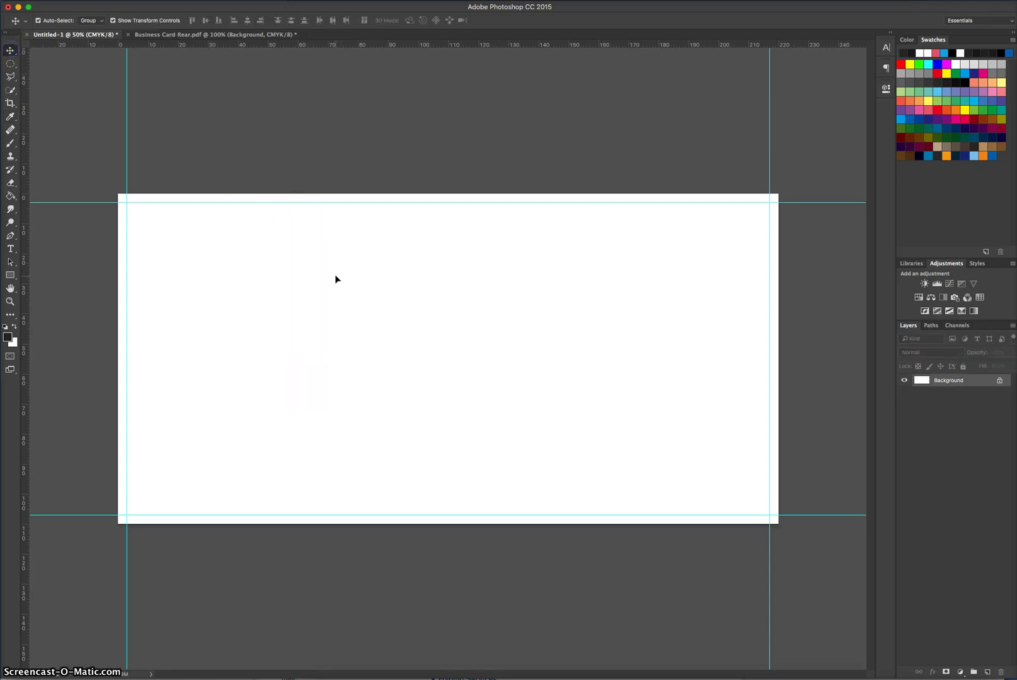
pyautogui.moveTo(10, 196); pyautogui.dragTo(81, 210)
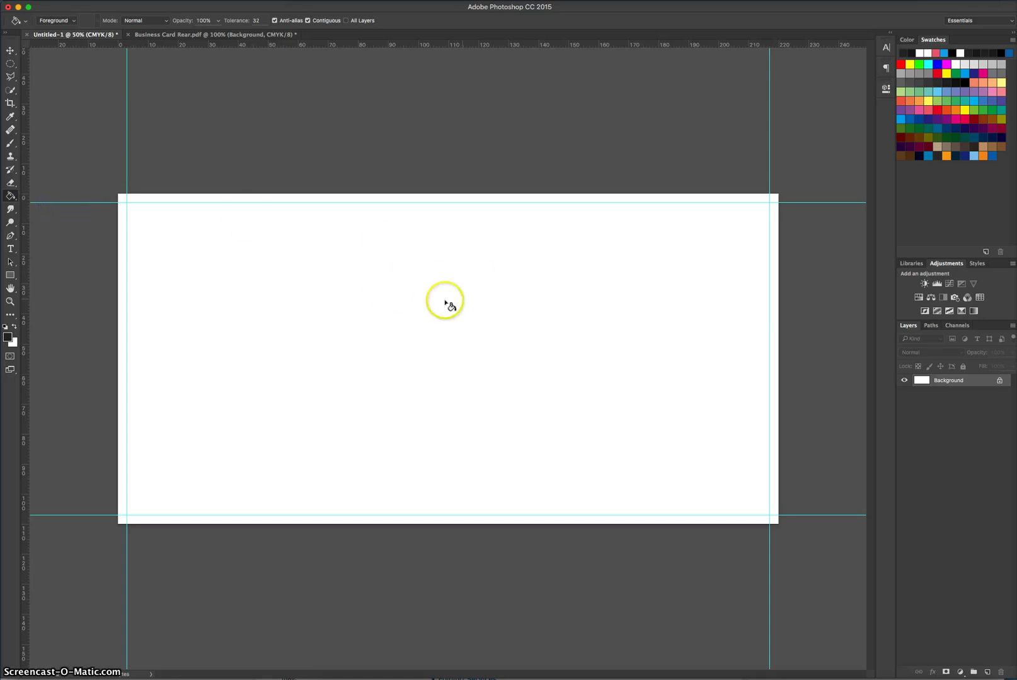
pyautogui.click(439, 283)
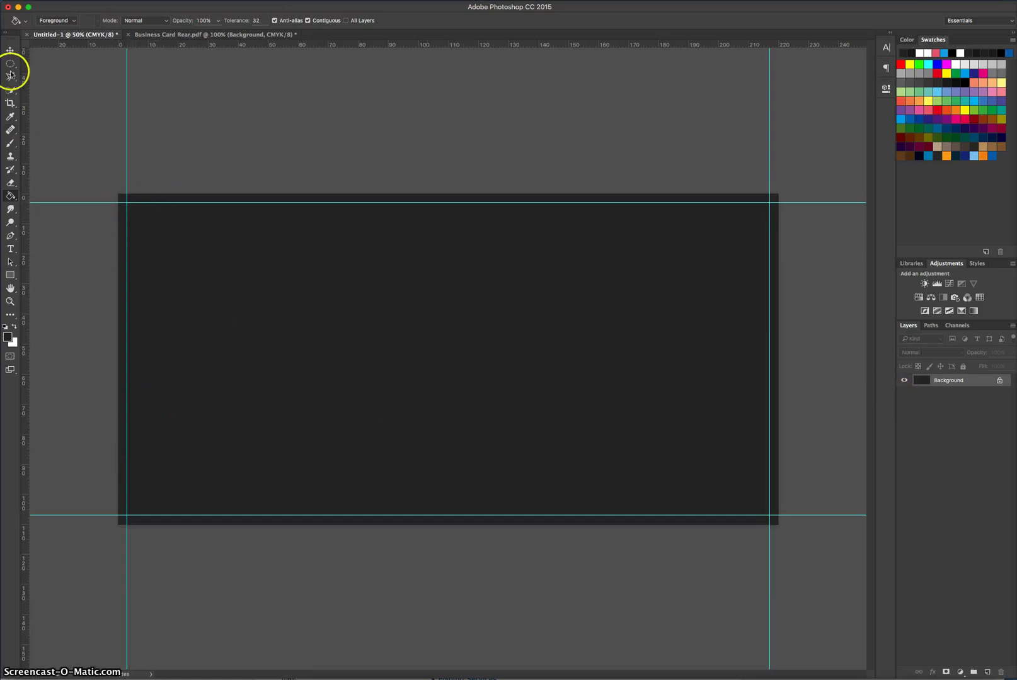
# Copy the Stripes and Stripe 2 layers into the envelope, rotate them 180°, and place them at the top-left guides.
pyautogui.click(151, 36)
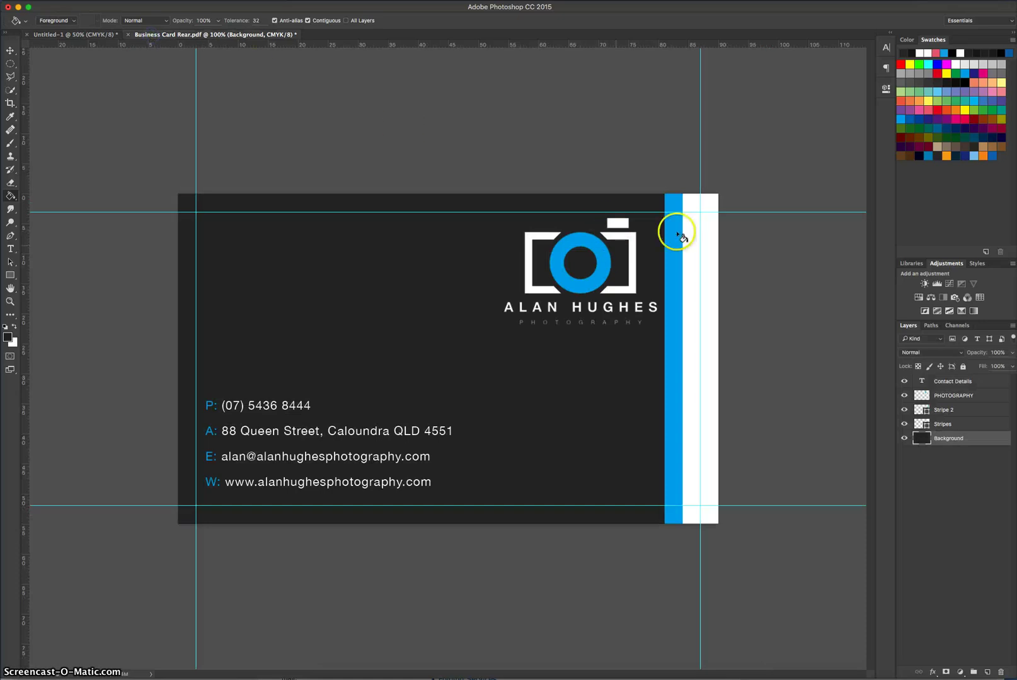
pyautogui.click(10, 51)
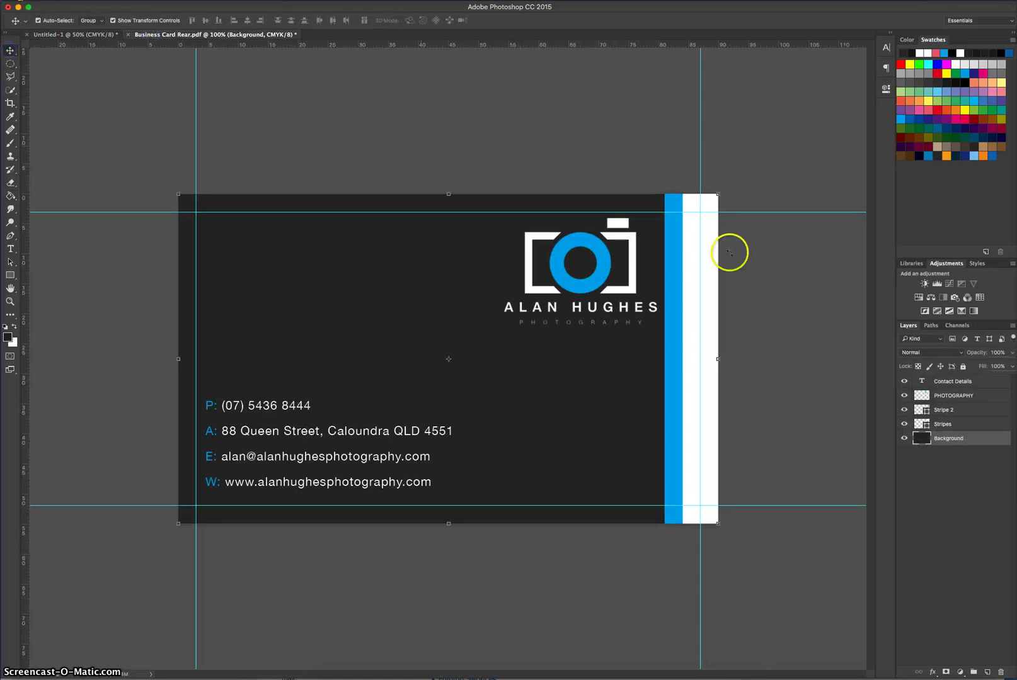
pyautogui.click(950, 410)
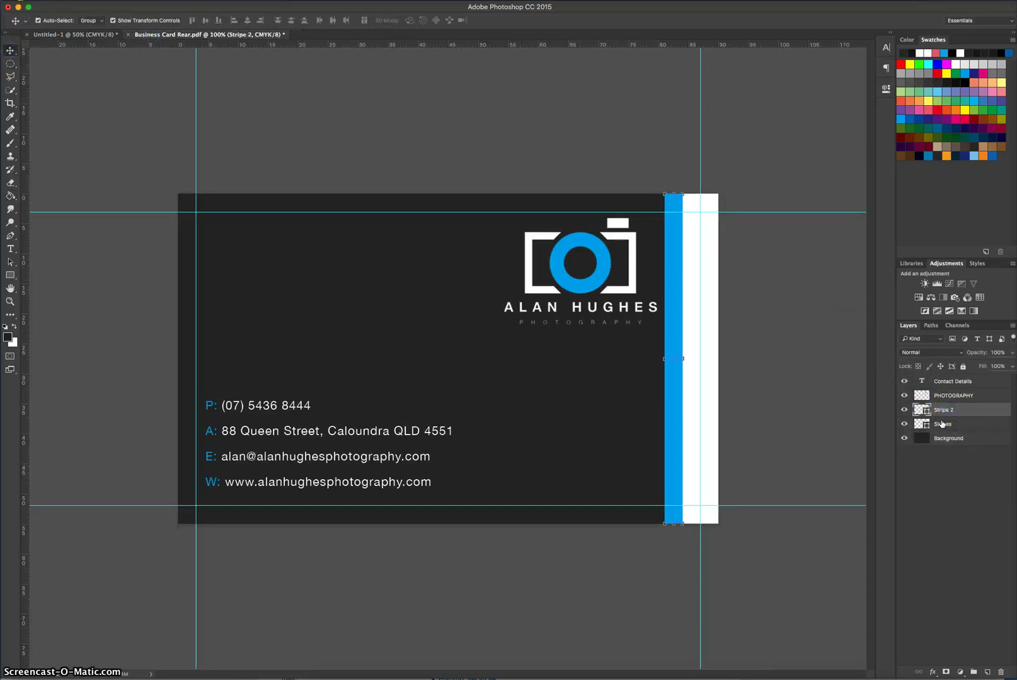
pyautogui.keyDown('shift'); pyautogui.click(952, 424); pyautogui.keyUp('shift')
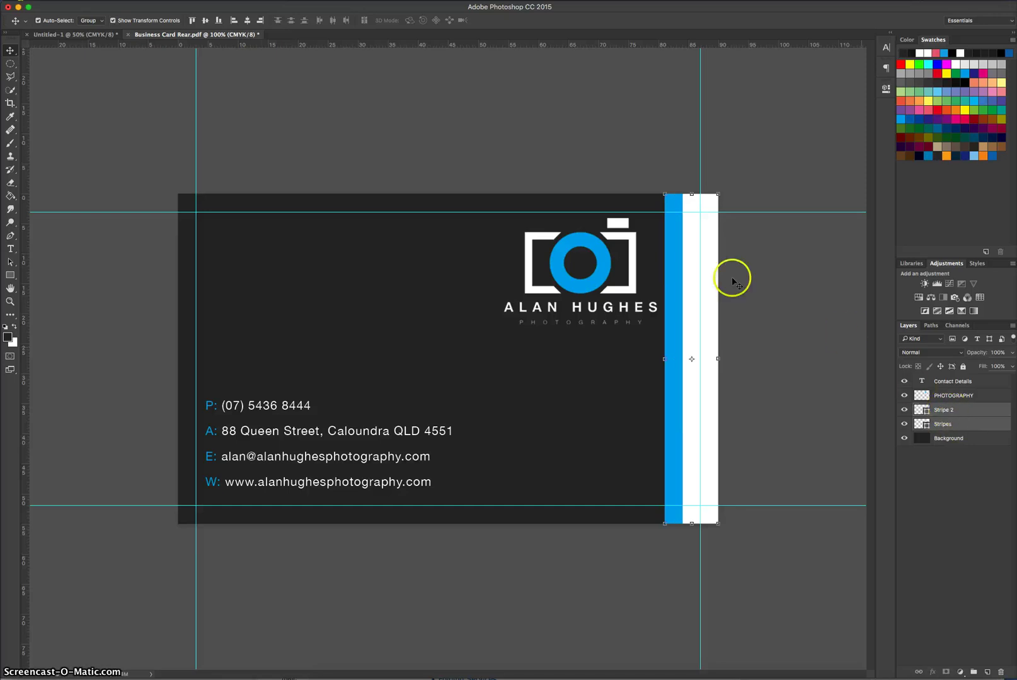
pyautogui.moveTo(681, 259); pyautogui.dragTo(77, 36)
pyautogui.moveTo(166, 191); pyautogui.dragTo(205, 270)
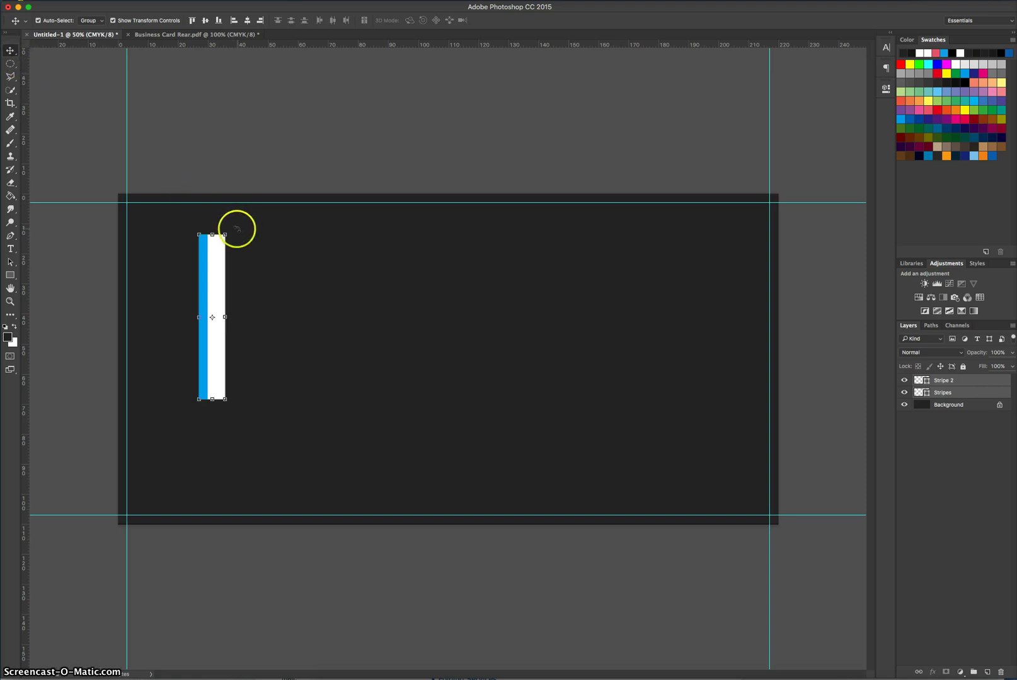
pyautogui.moveTo(234, 228); pyautogui.dragTo(196, 411)
pyautogui.click(201, 322)
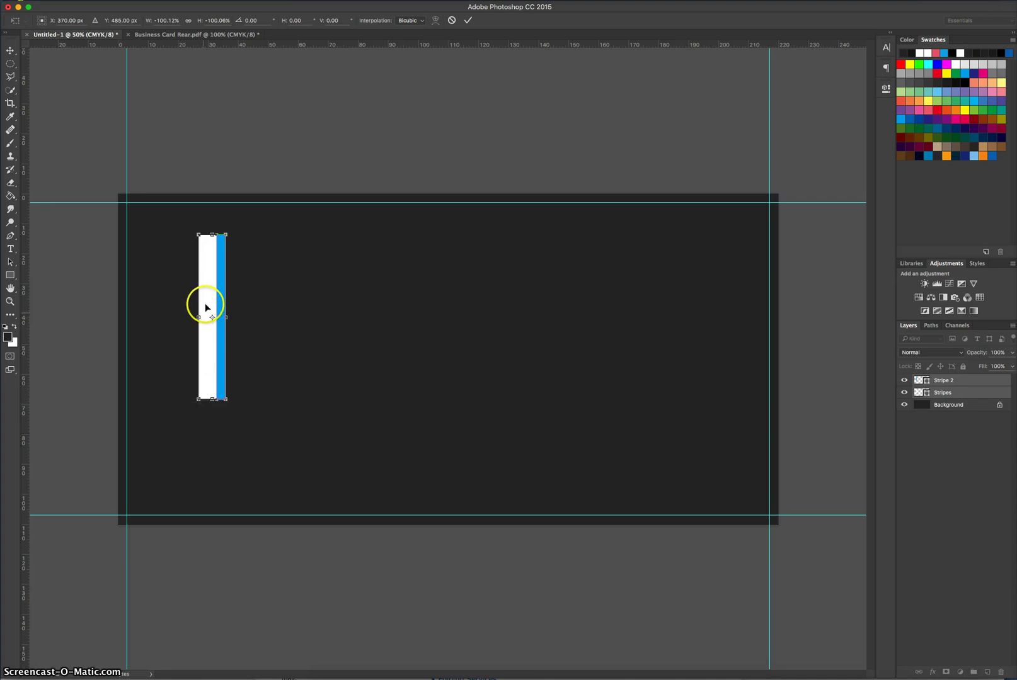
pyautogui.moveTo(208, 274); pyautogui.dragTo(129, 237)
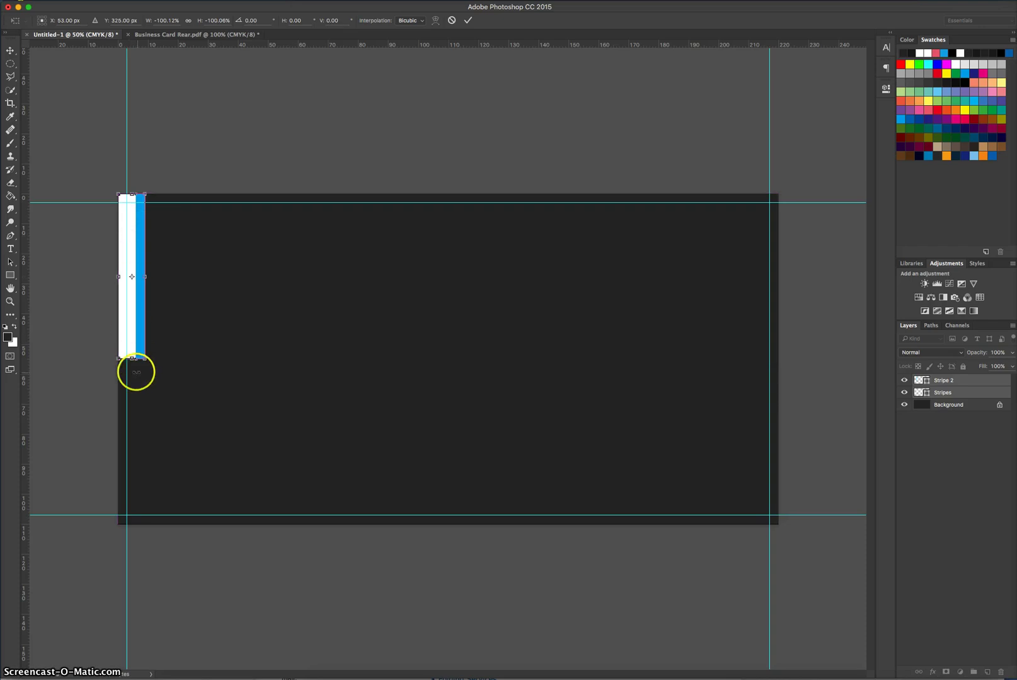
# Stretch the stripes down and set both Stripes and Stripe 2 heights to 110 mm.
pyautogui.moveTo(132, 359); pyautogui.dragTo(129, 523)
pyautogui.click(468, 21)
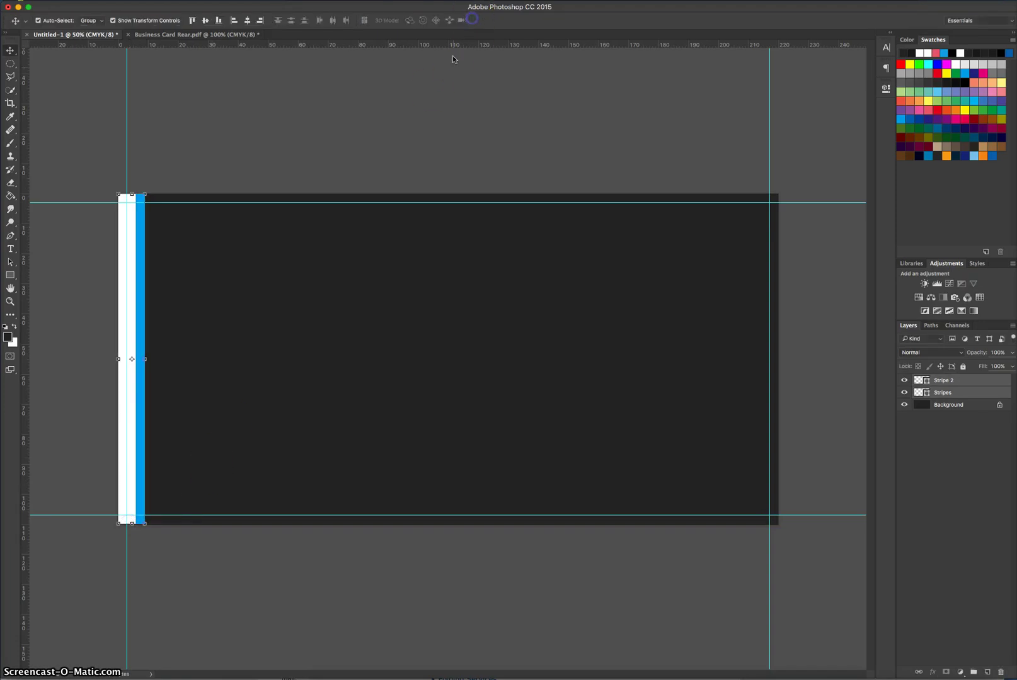
pyautogui.click(428, 94)
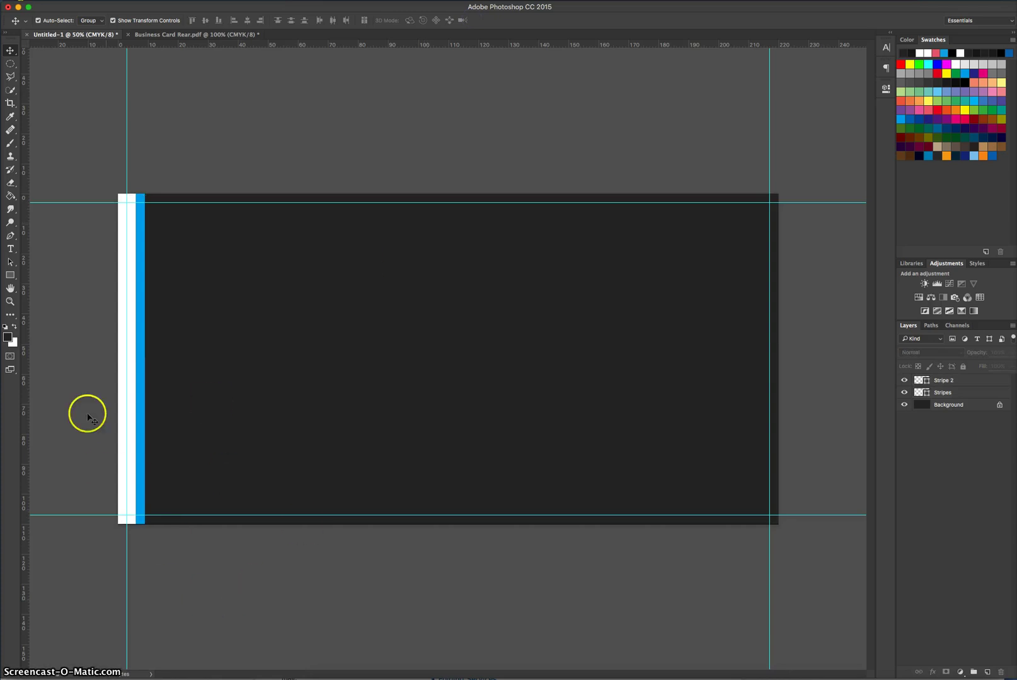
pyautogui.click(122, 401)
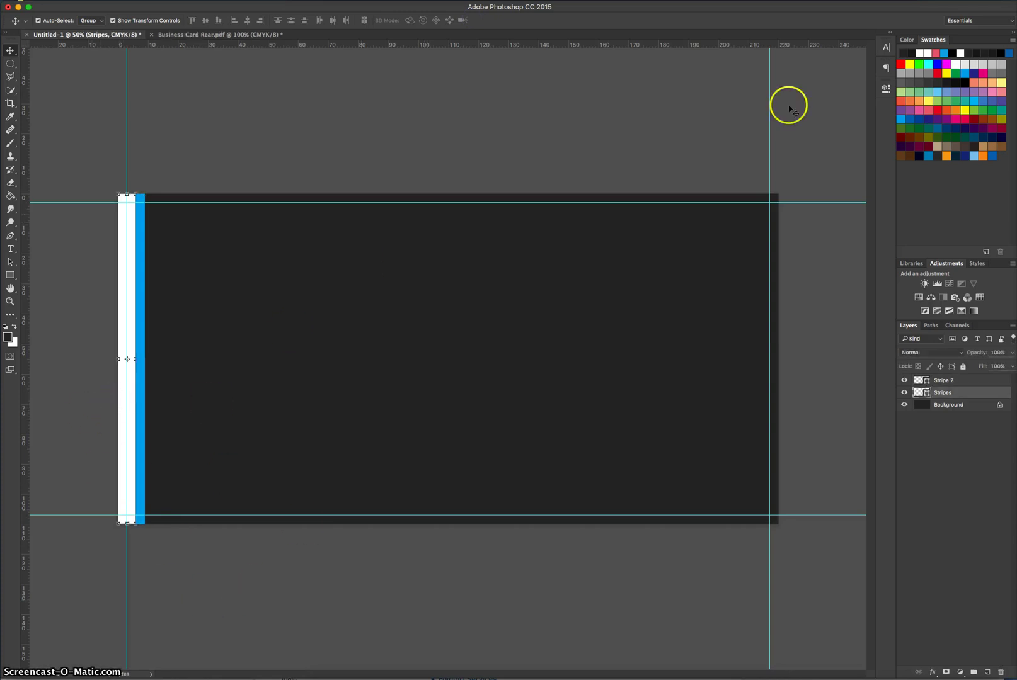
pyautogui.click(885, 89)
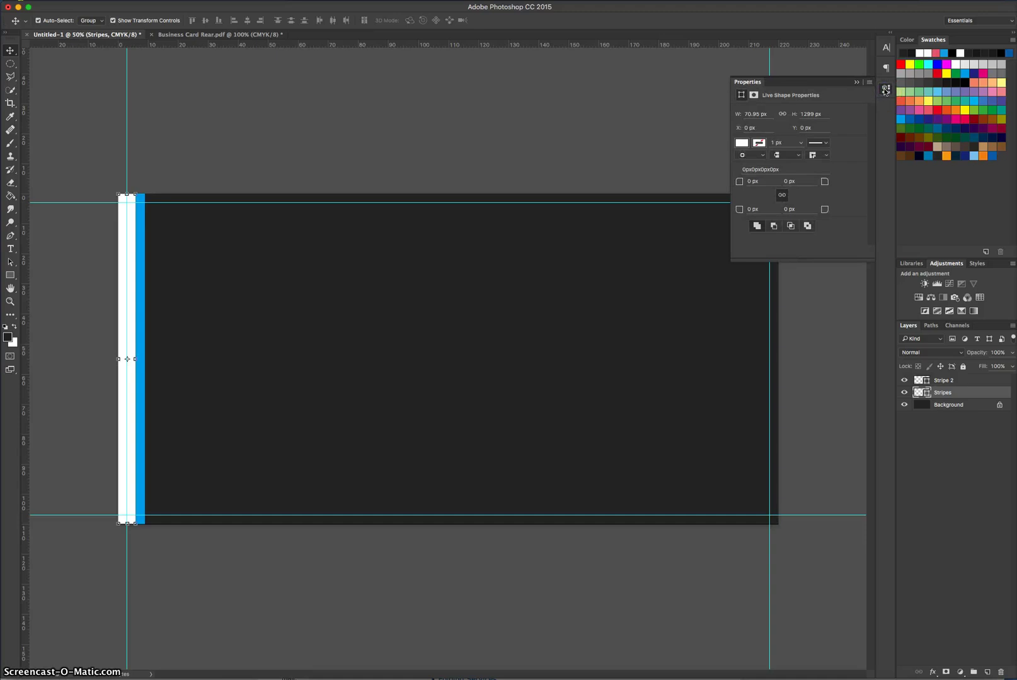
pyautogui.moveTo(831, 116); pyautogui.dragTo(805, 114)
pyautogui.write('110')
pyautogui.click(199, 137)
pyautogui.click(141, 264)
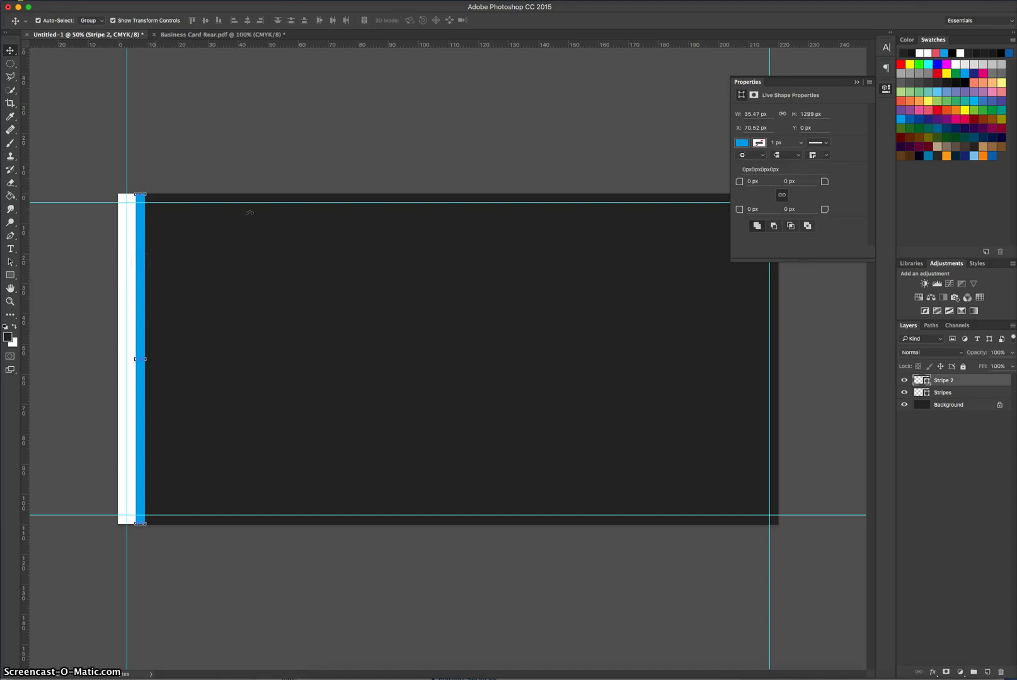
pyautogui.click(804, 114)
pyautogui.write('110mm')
pyautogui.click(436, 305)
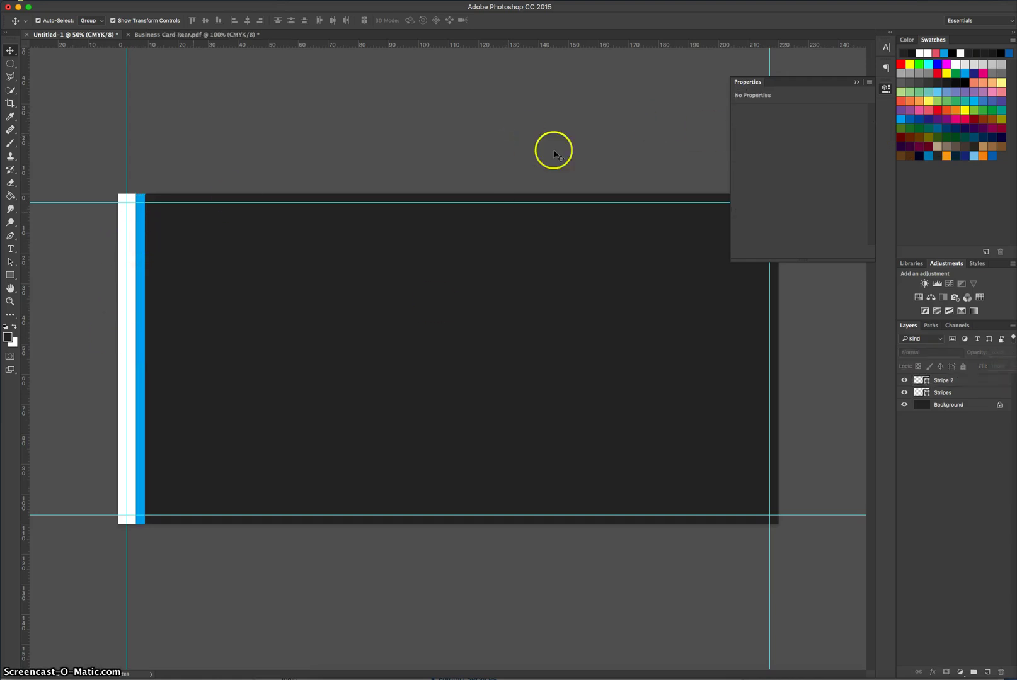
pyautogui.click(885, 87)
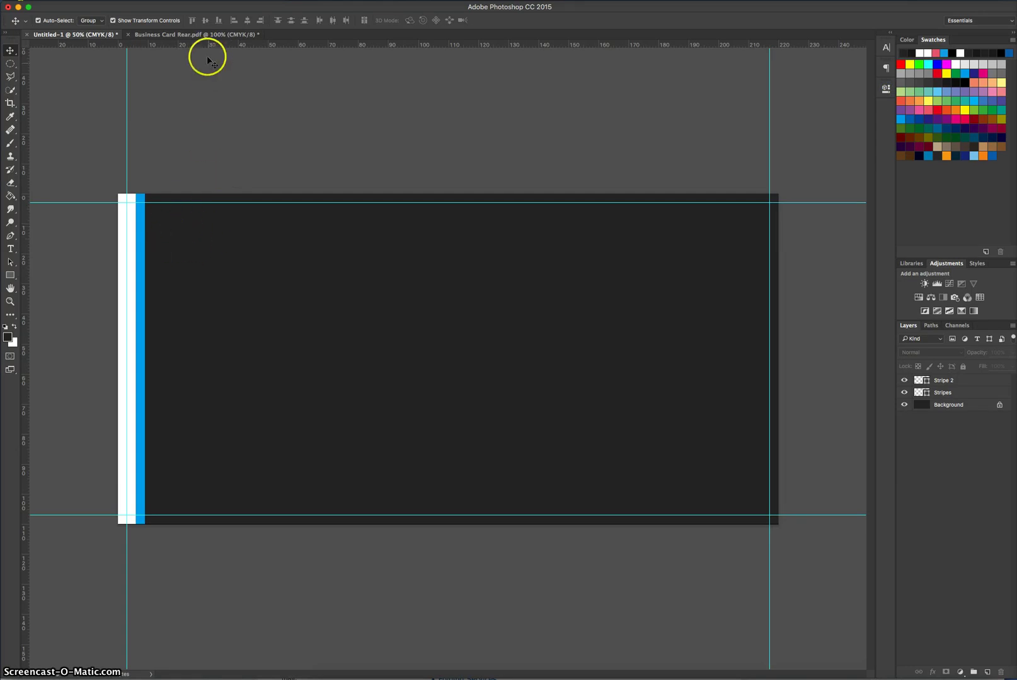
# Copy the camera logo from Business Card Rear.pdf to the envelope's top-left, enlarged to about 125%.
pyautogui.click(187, 35)
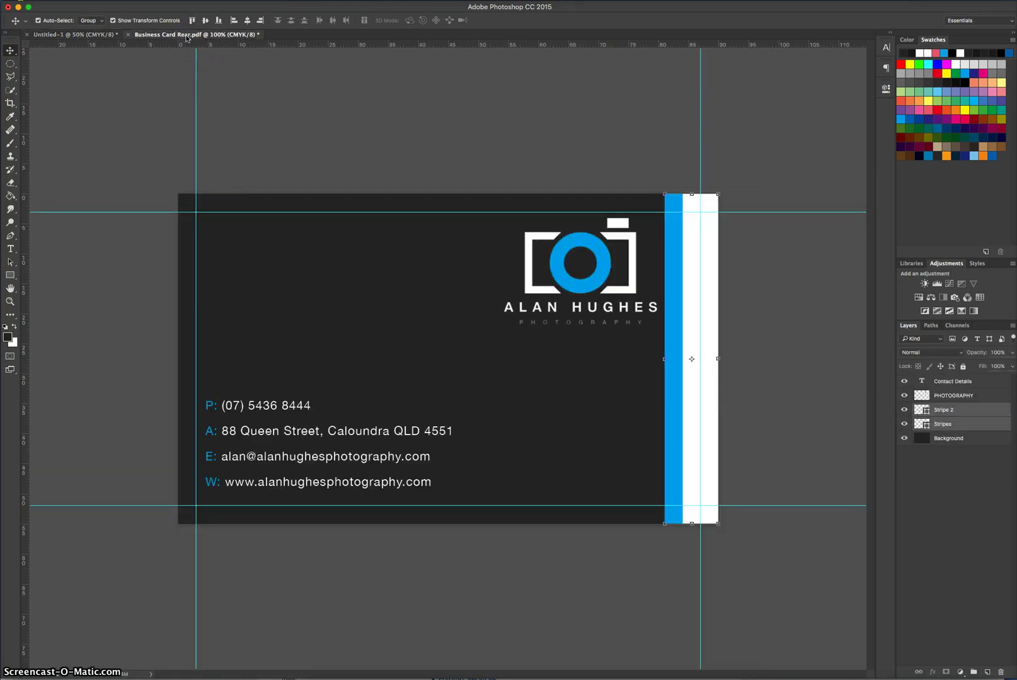
pyautogui.click(570, 249)
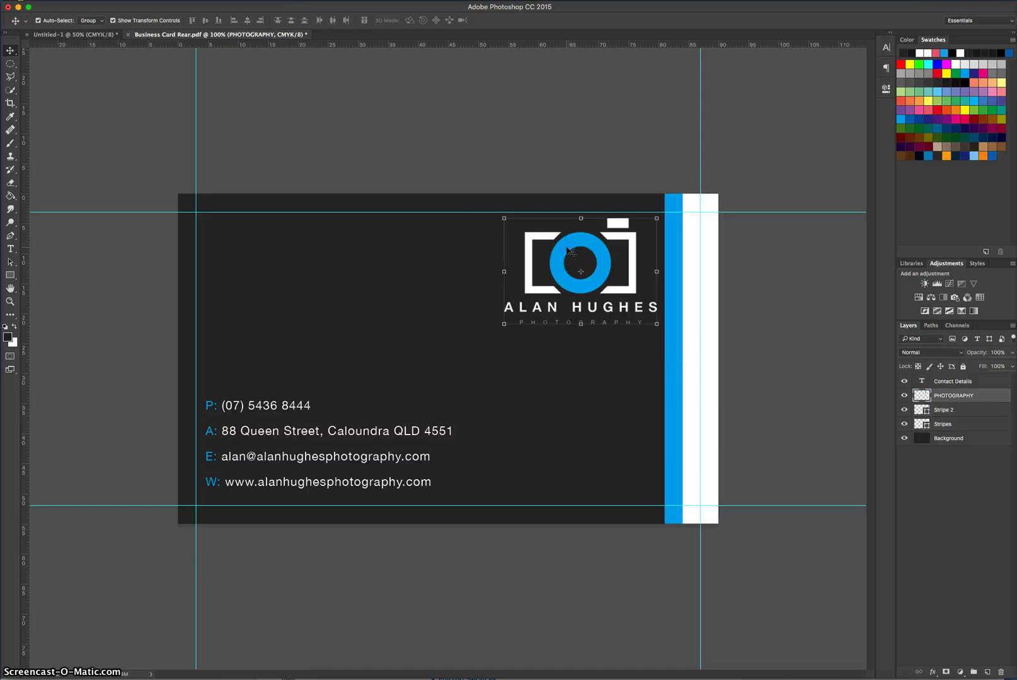
pyautogui.moveTo(583, 244); pyautogui.dragTo(213, 281)
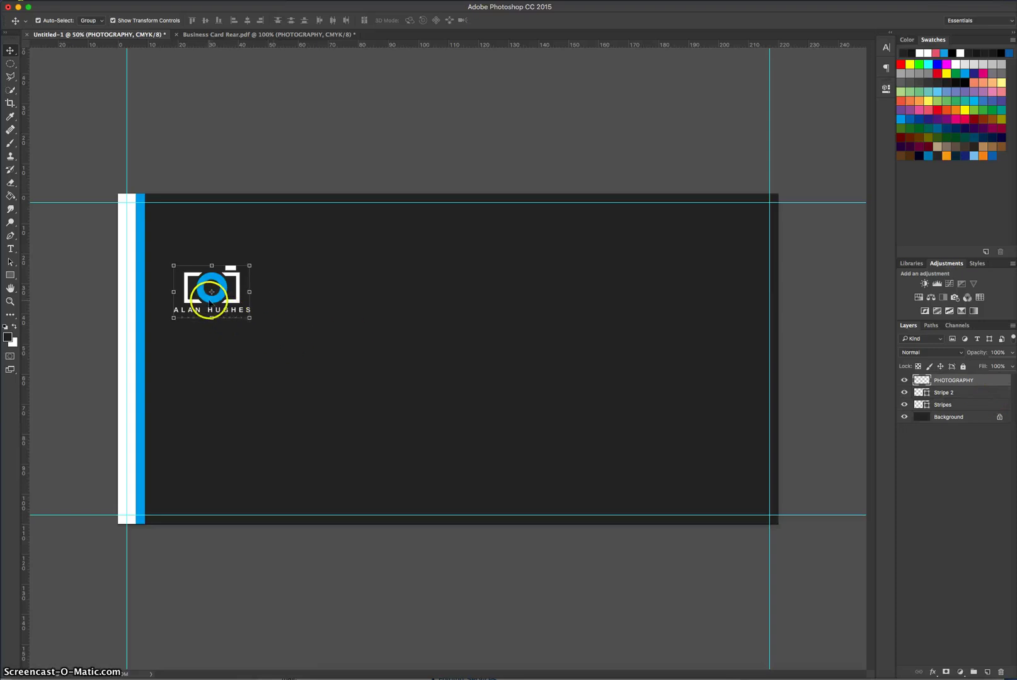
pyautogui.moveTo(210, 301); pyautogui.dragTo(189, 249)
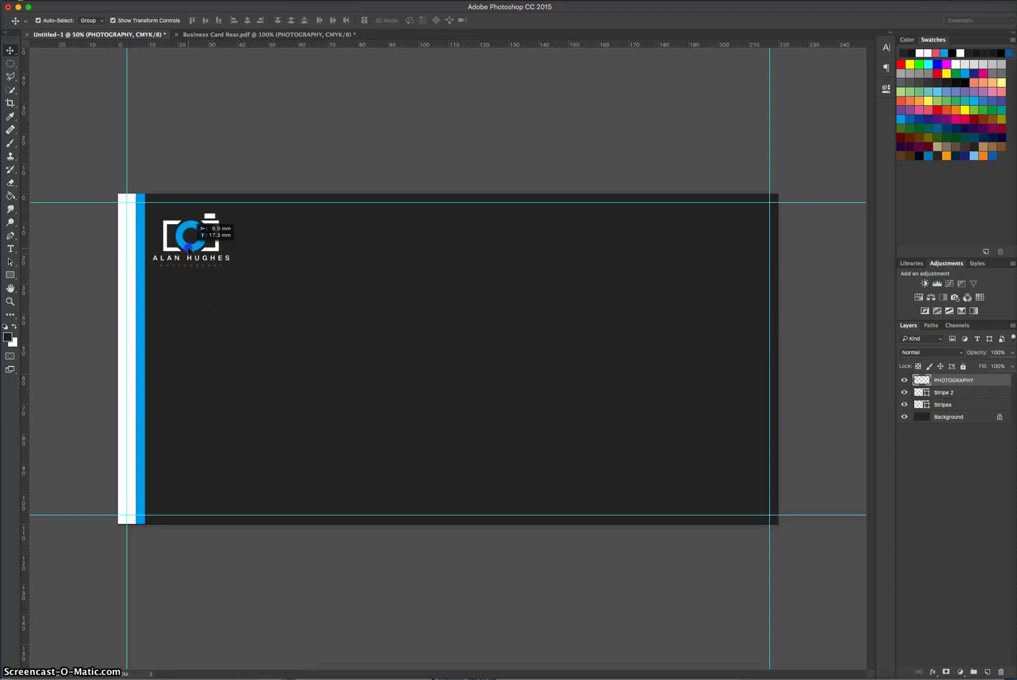
pyautogui.click(231, 265)
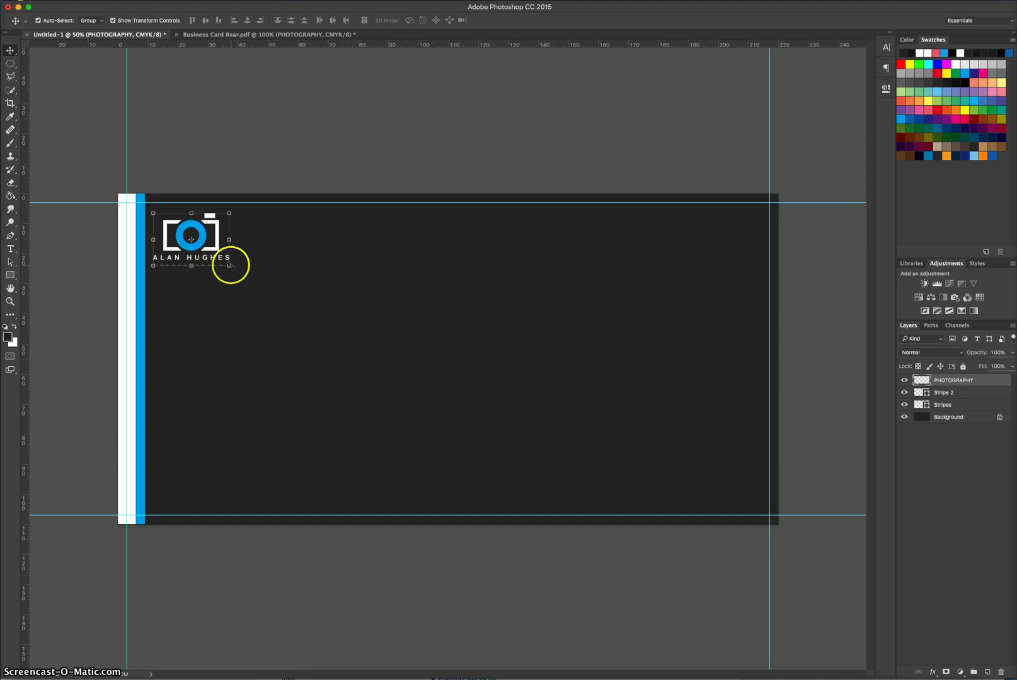
pyautogui.moveTo(230, 265); pyautogui.dragTo(250, 279)
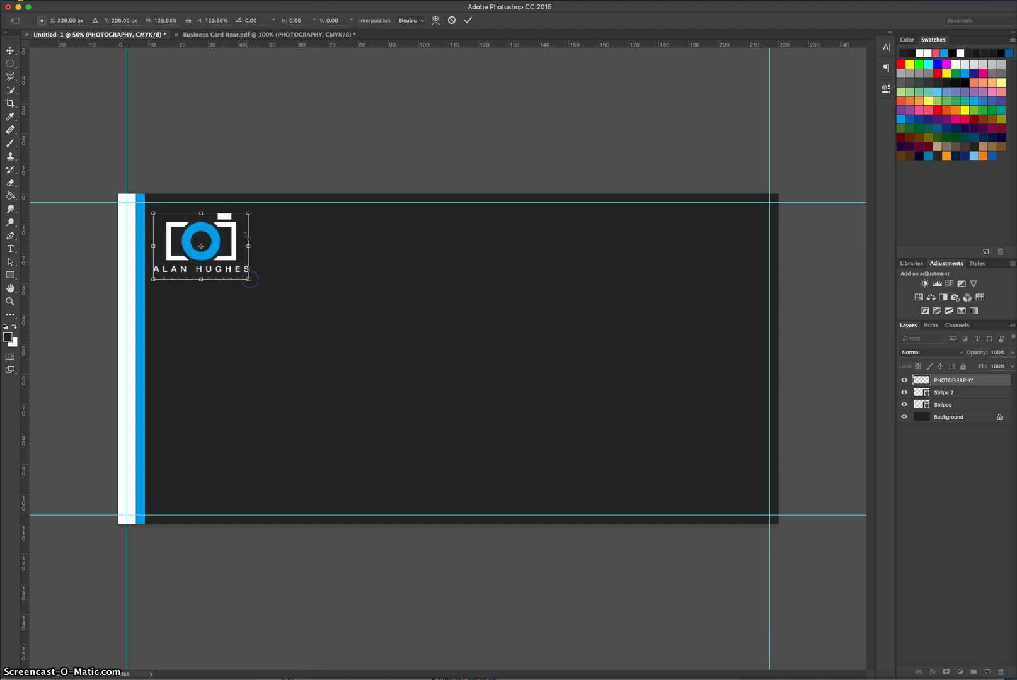
pyautogui.click(467, 20)
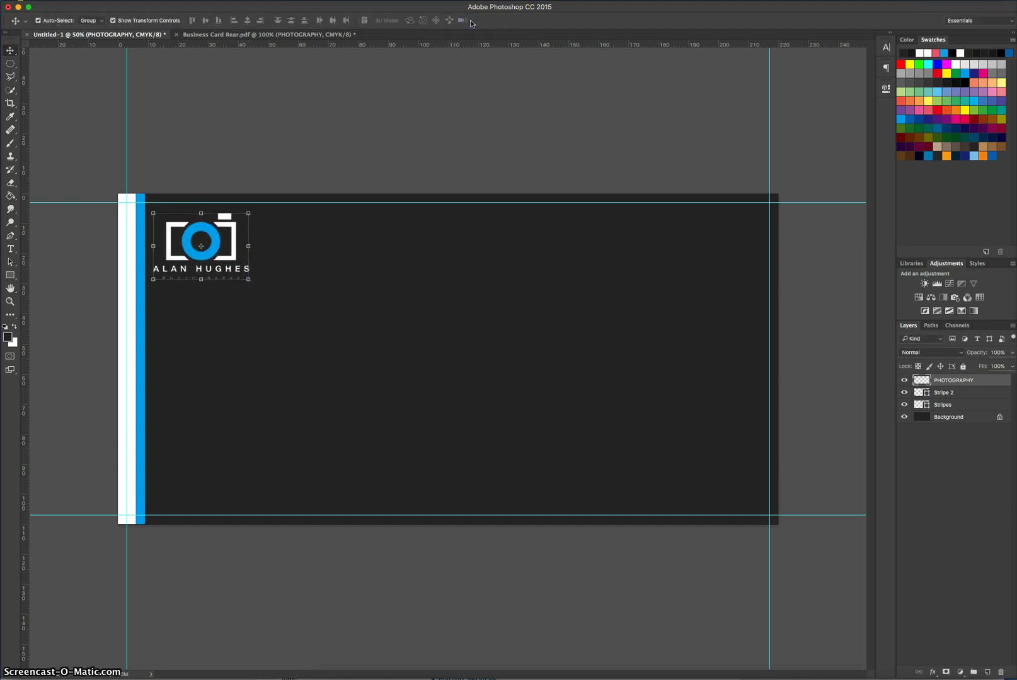
# Lock PHOTOGRAPHY, Stripe 2 and Stripes, then add an empty Layer 1 above PHOTOGRAPHY.
pyautogui.keyDown('shift'); pyautogui.click(984, 407); pyautogui.keyUp('shift')
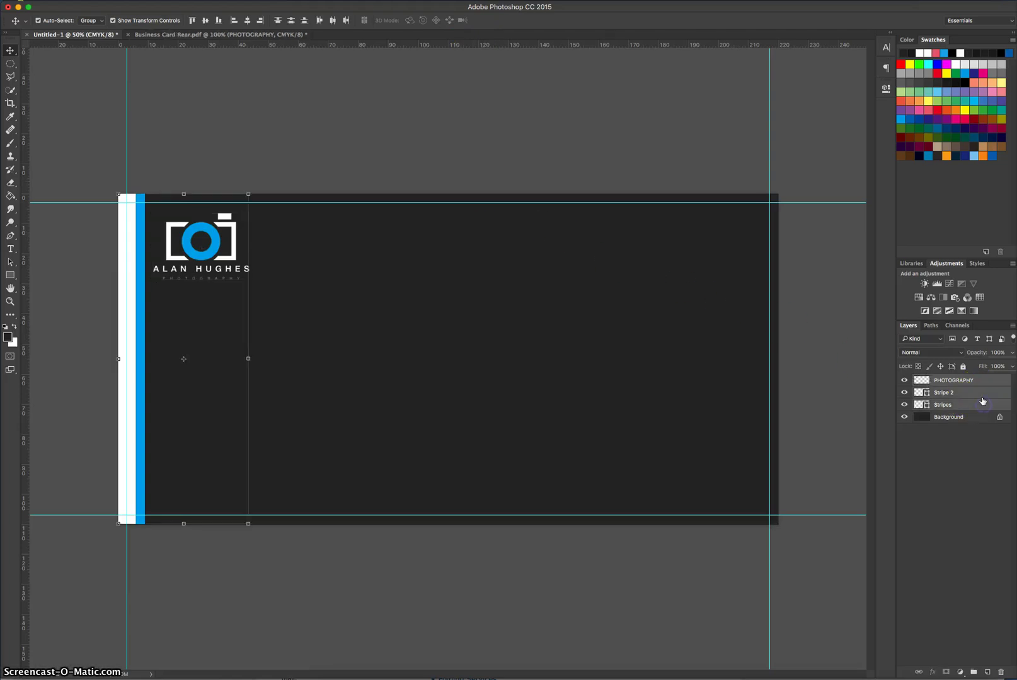
pyautogui.click(964, 367)
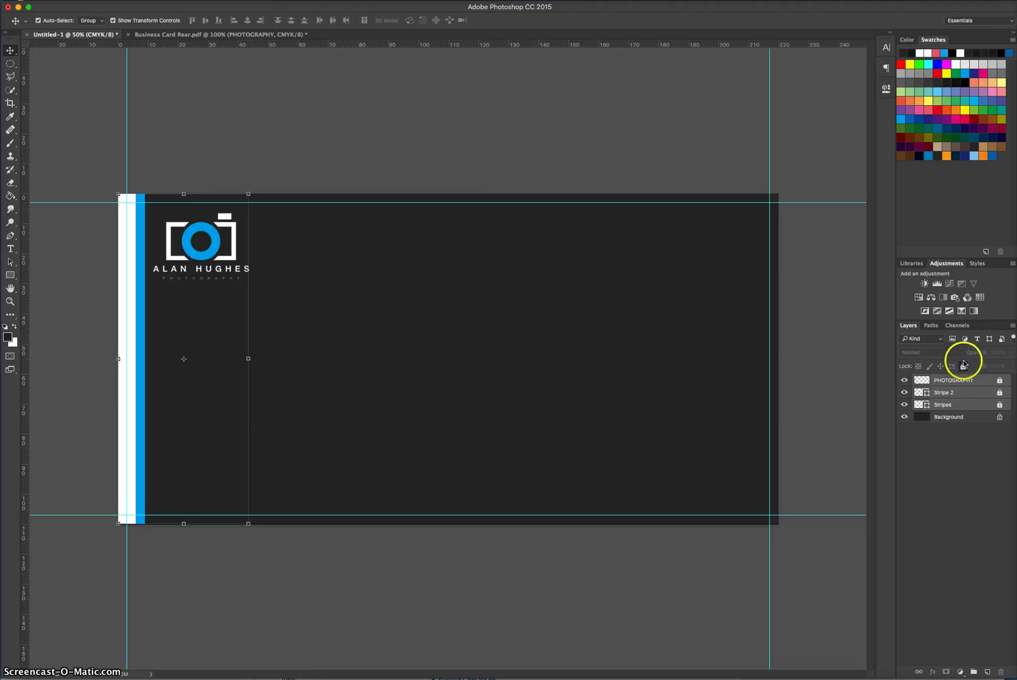
pyautogui.click(992, 452)
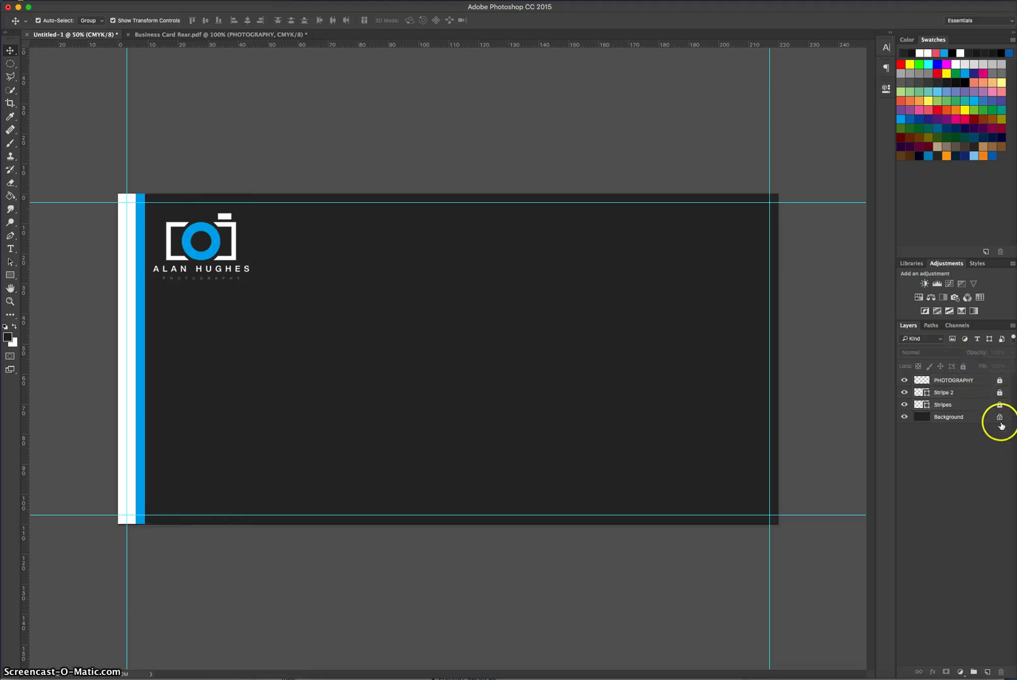
pyautogui.click(975, 381)
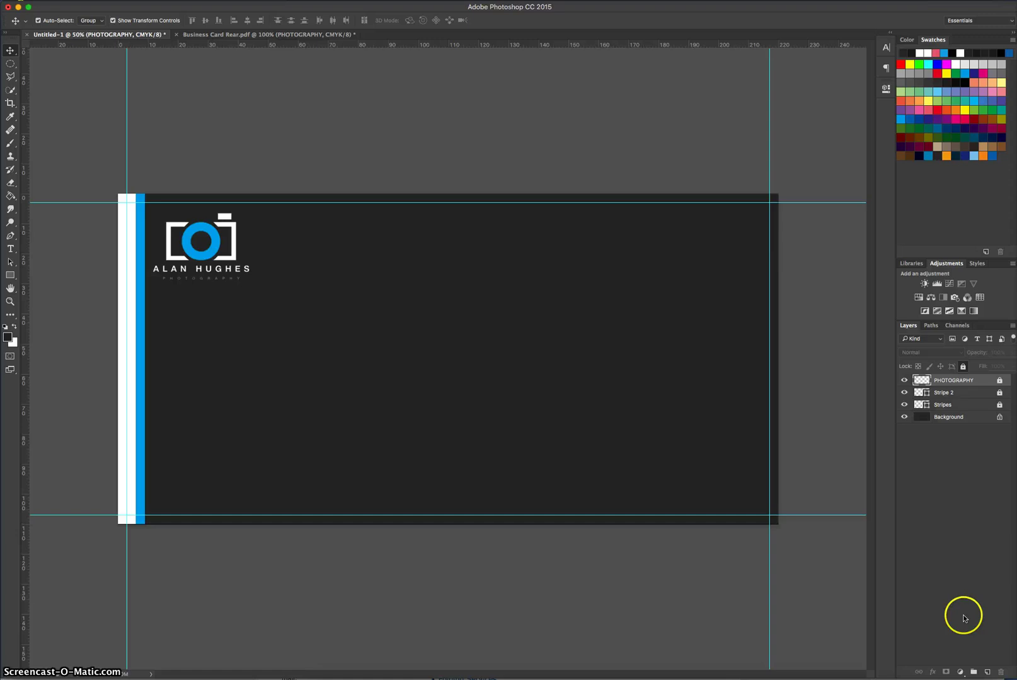
pyautogui.click(987, 673)
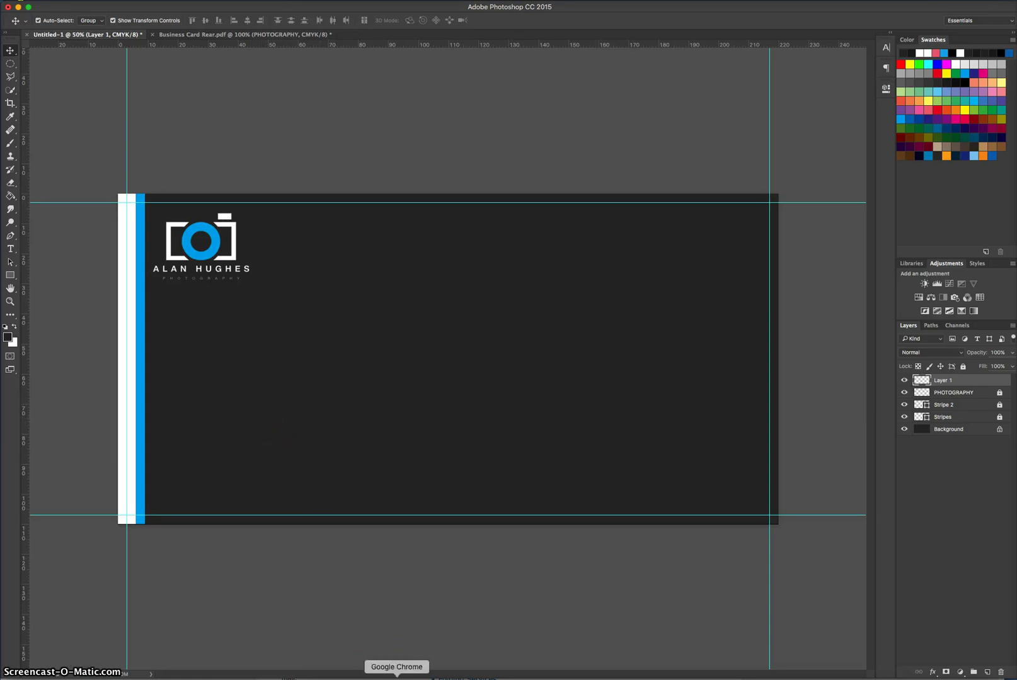
pyautogui.click(397, 678)
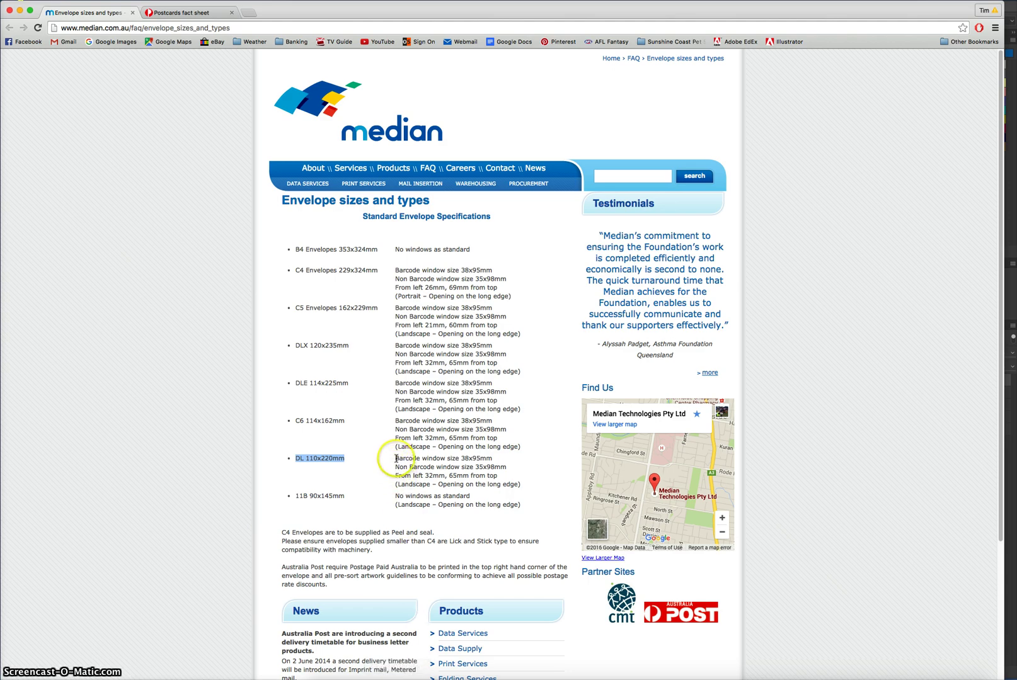
pyautogui.moveTo(397, 468); pyautogui.dragTo(508, 467)
pyautogui.click(504, 467)
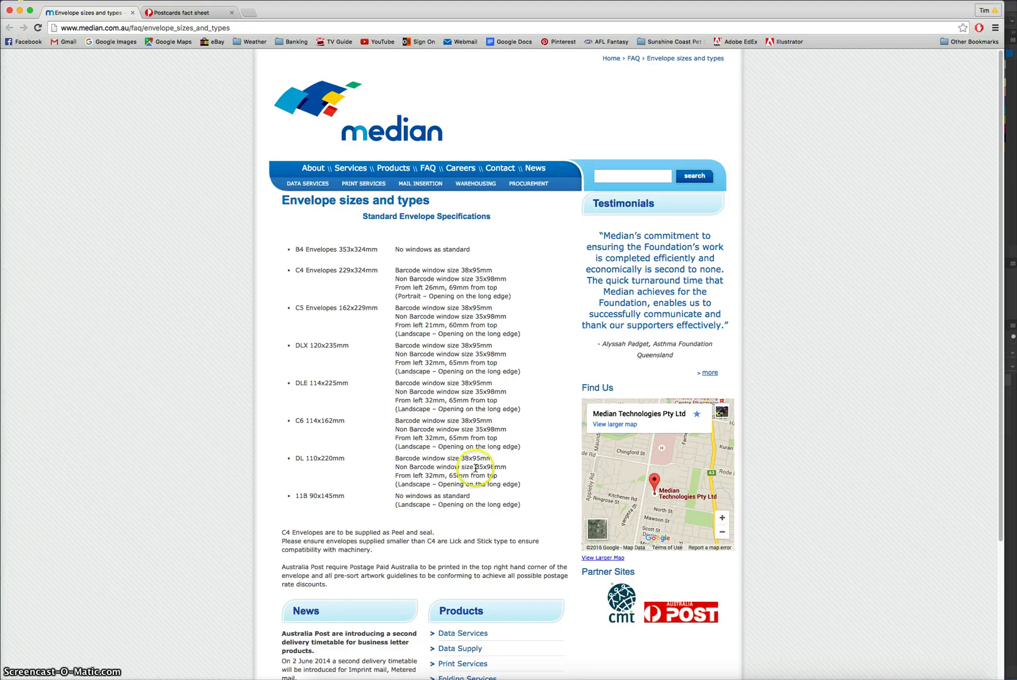
pyautogui.click(477, 468)
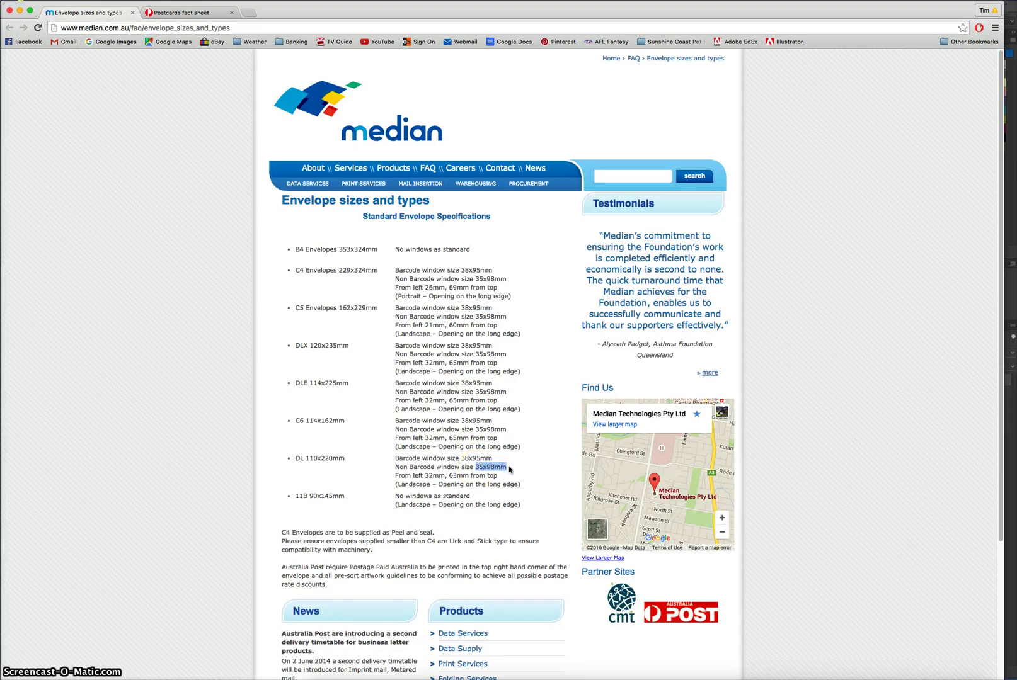
pyautogui.press('super+Tab')
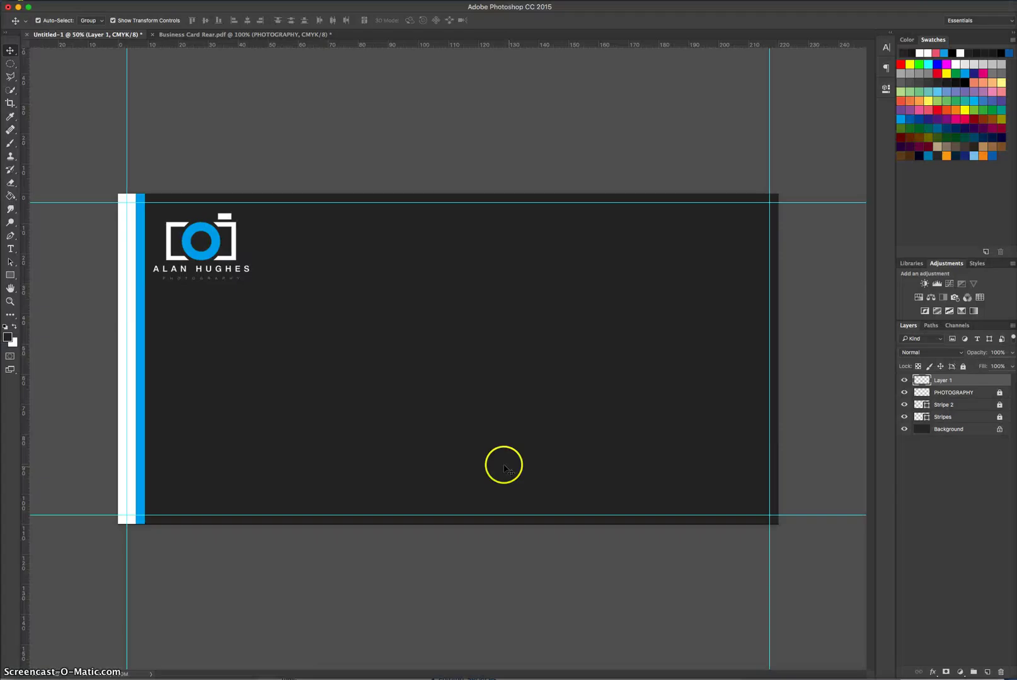
# Choose the Rounded Rectangle tool with a white fill.
pyautogui.click(9, 276)
pyautogui.moveTo(9, 276)
pyautogui.mouseDown()
pyautogui.moveTo(62, 287)
pyautogui.moveTo(49, 290)
pyautogui.mouseUp()
pyautogui.click(92, 20)
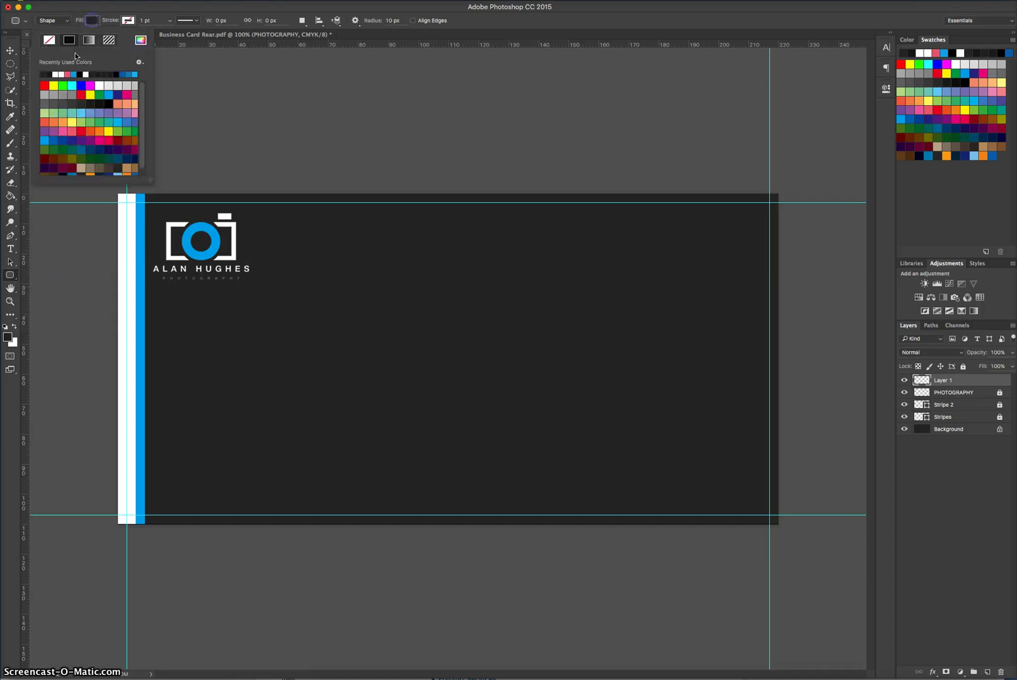
pyautogui.click(99, 86)
pyautogui.click(501, 22)
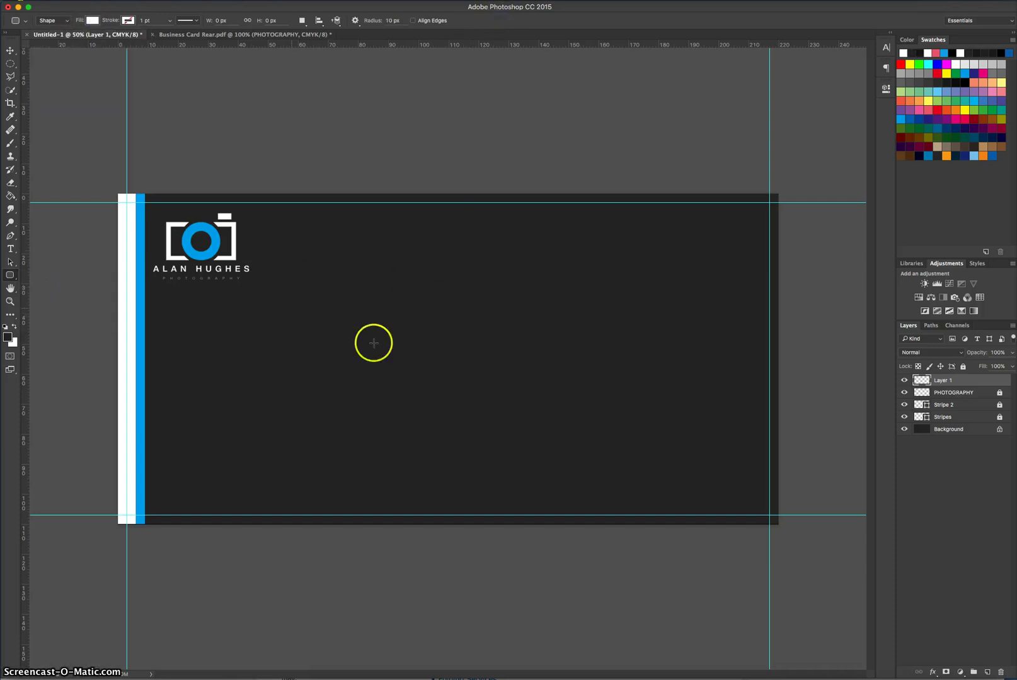
# Create a 98 × 35 mm white rounded rectangle and move it up and to the right.
pyautogui.click(336, 322)
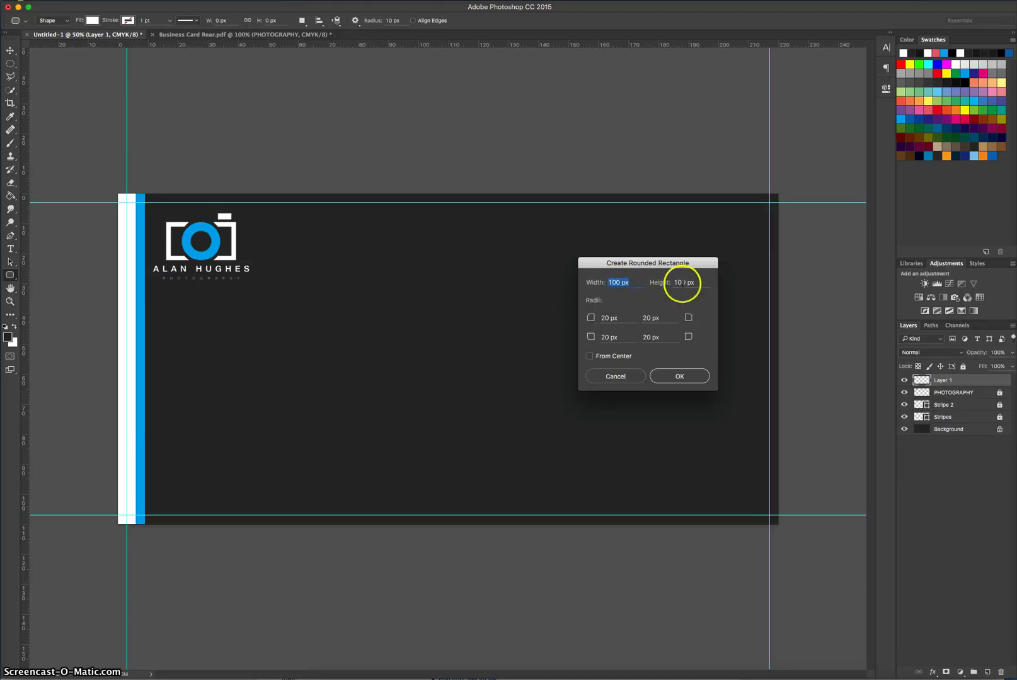
pyautogui.press('super+Tab')
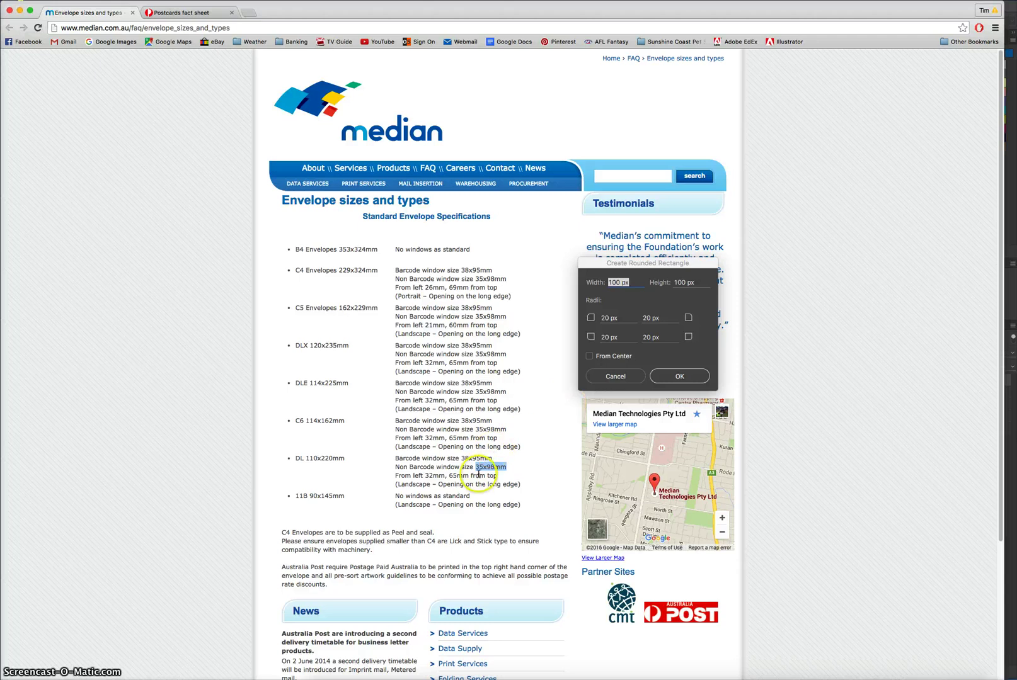
pyautogui.press('super+Tab')
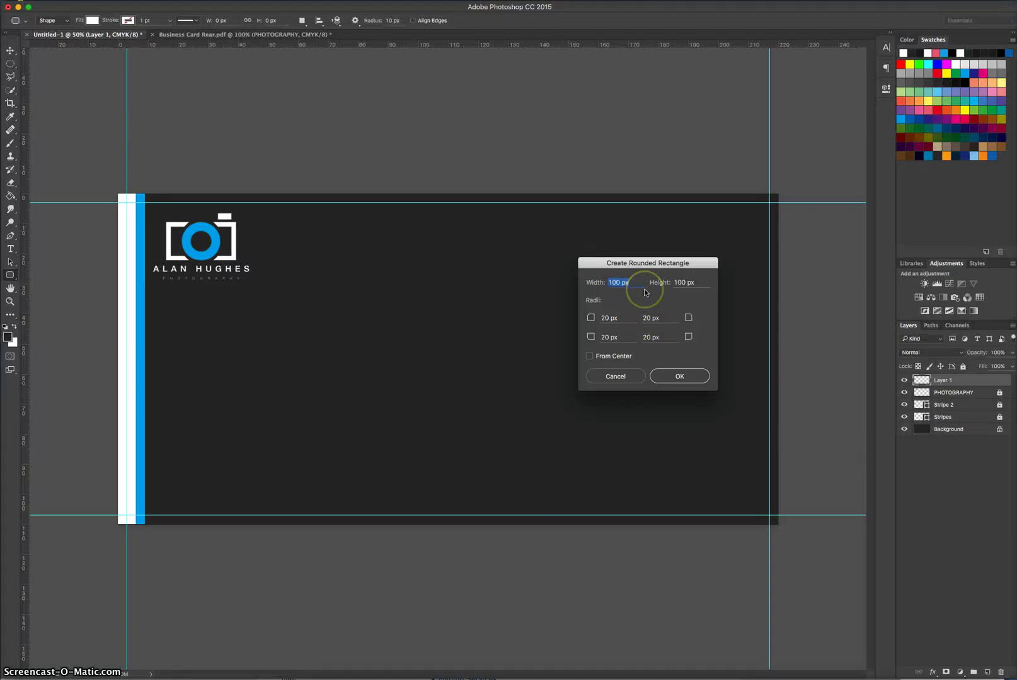
pyautogui.write('98')
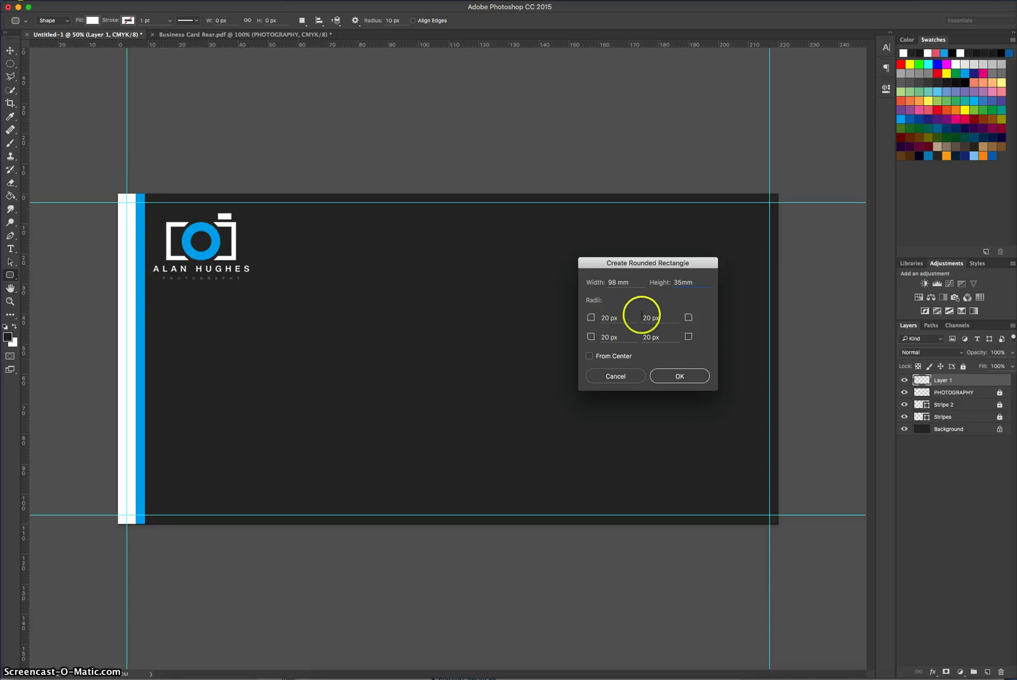
pyautogui.click(675, 378)
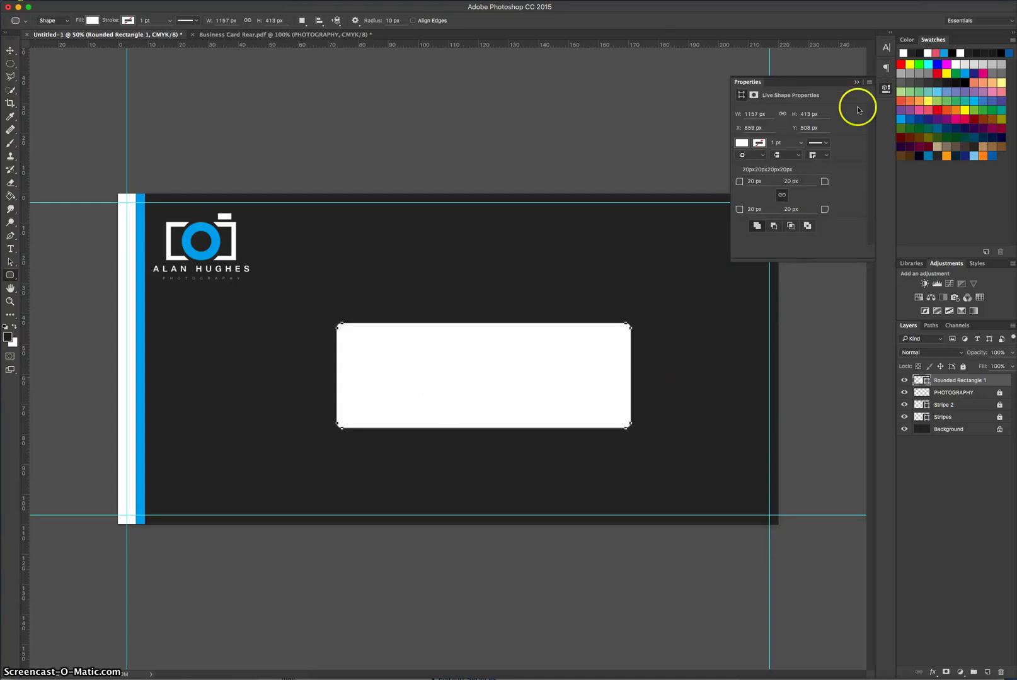
pyautogui.click(885, 89)
pyautogui.click(10, 50)
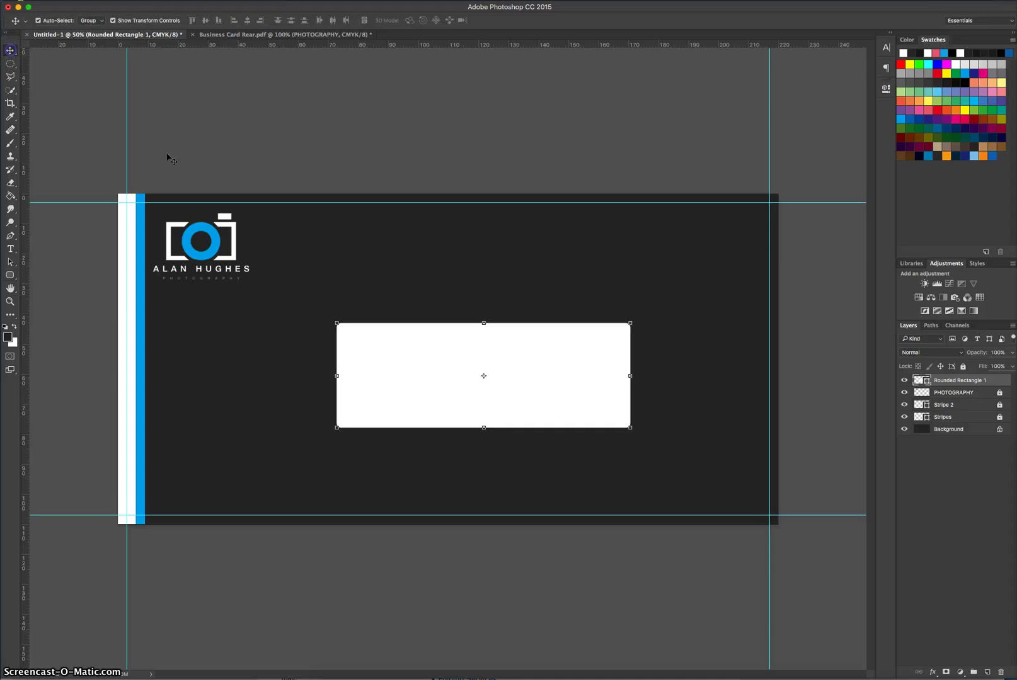
pyautogui.moveTo(497, 355); pyautogui.dragTo(583, 296)
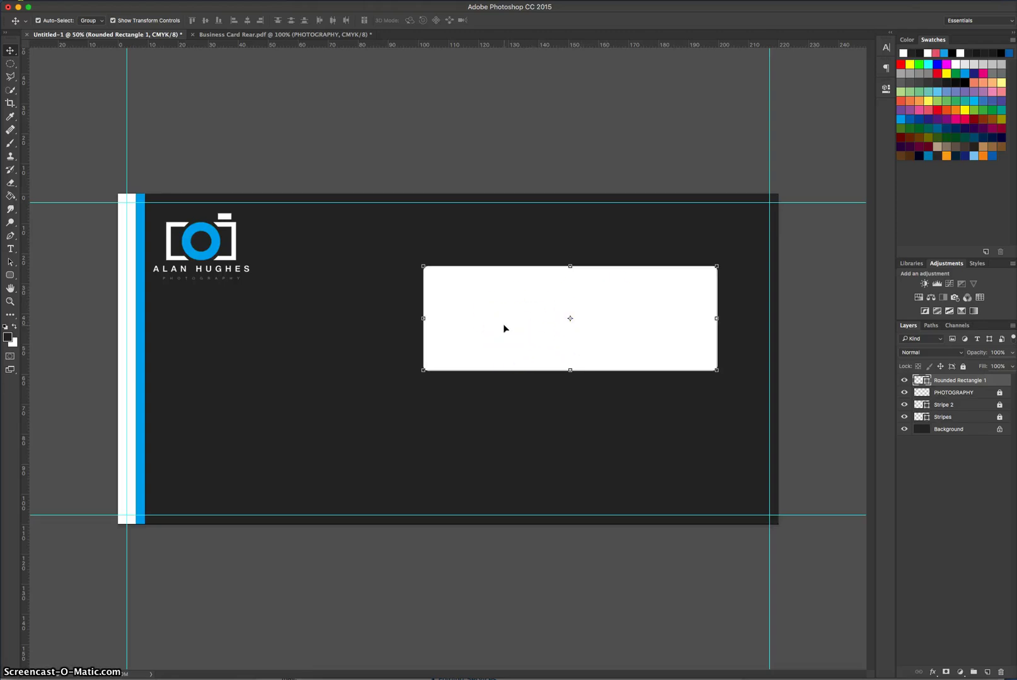
pyautogui.press('super+Tab')
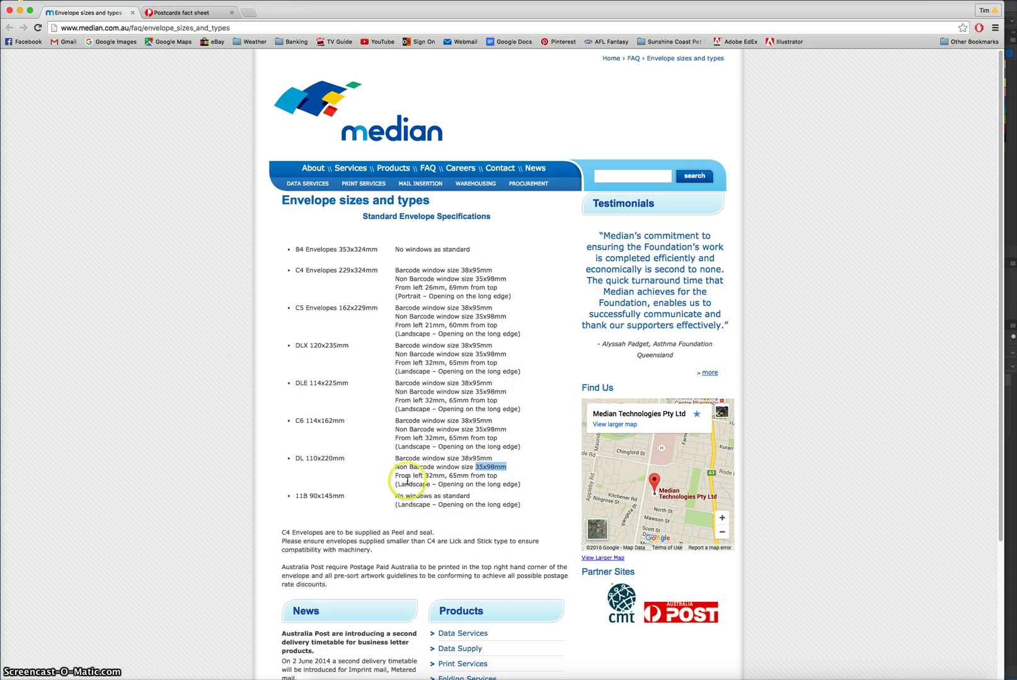
pyautogui.click(425, 477)
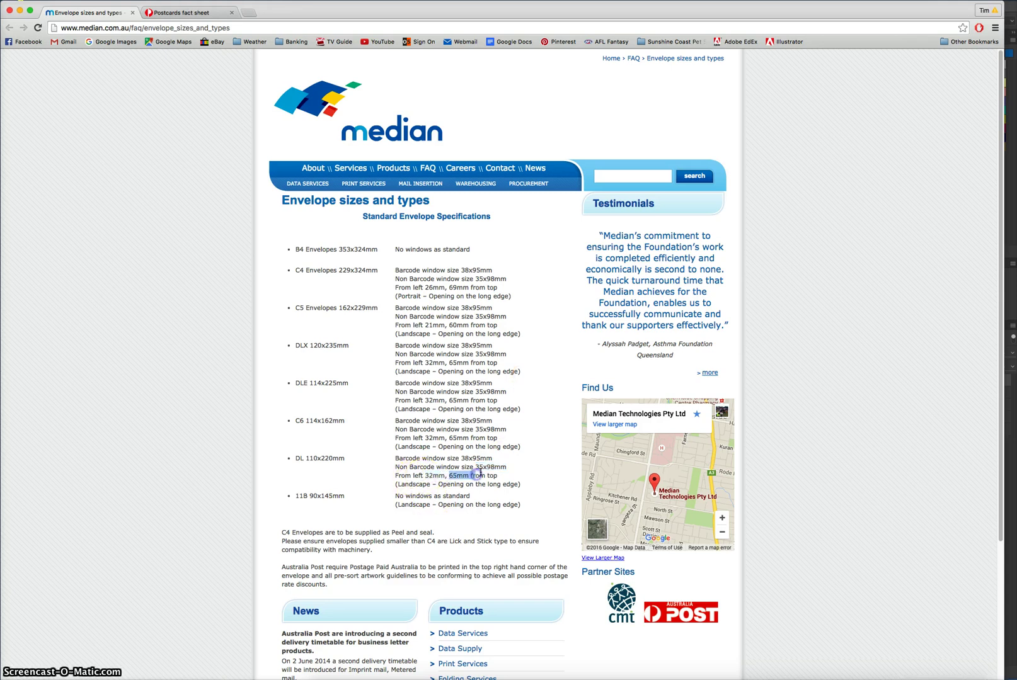
pyautogui.press('super+Tab')
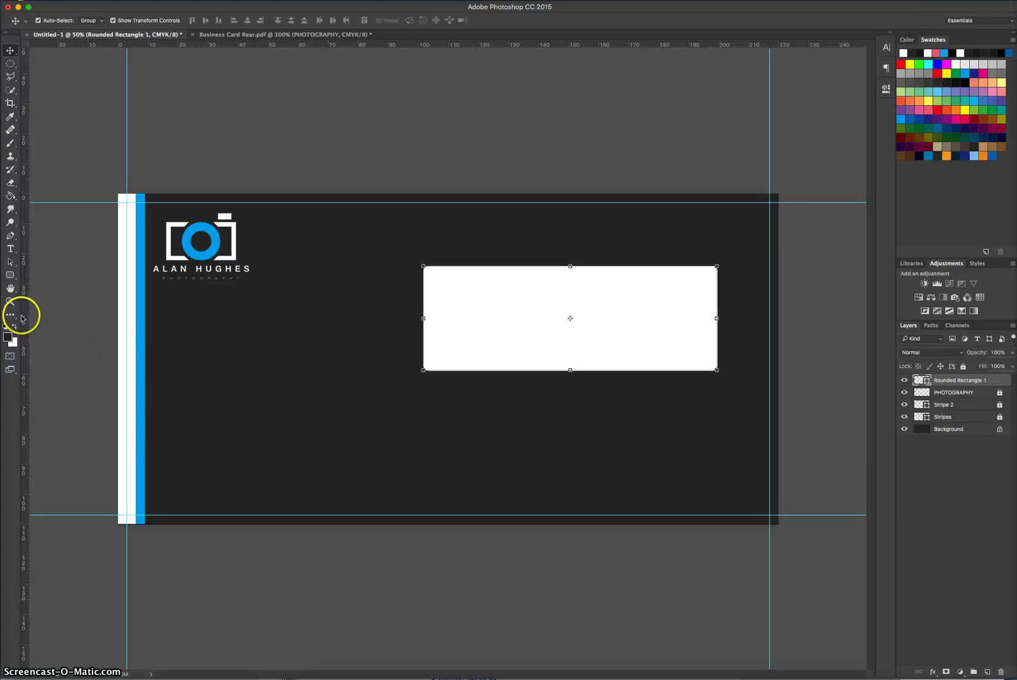
# Add guides about 31 mm in and 76 mm down, snap the window box to them, then remove them.
pyautogui.moveTo(25, 319); pyautogui.dragTo(214, 334)
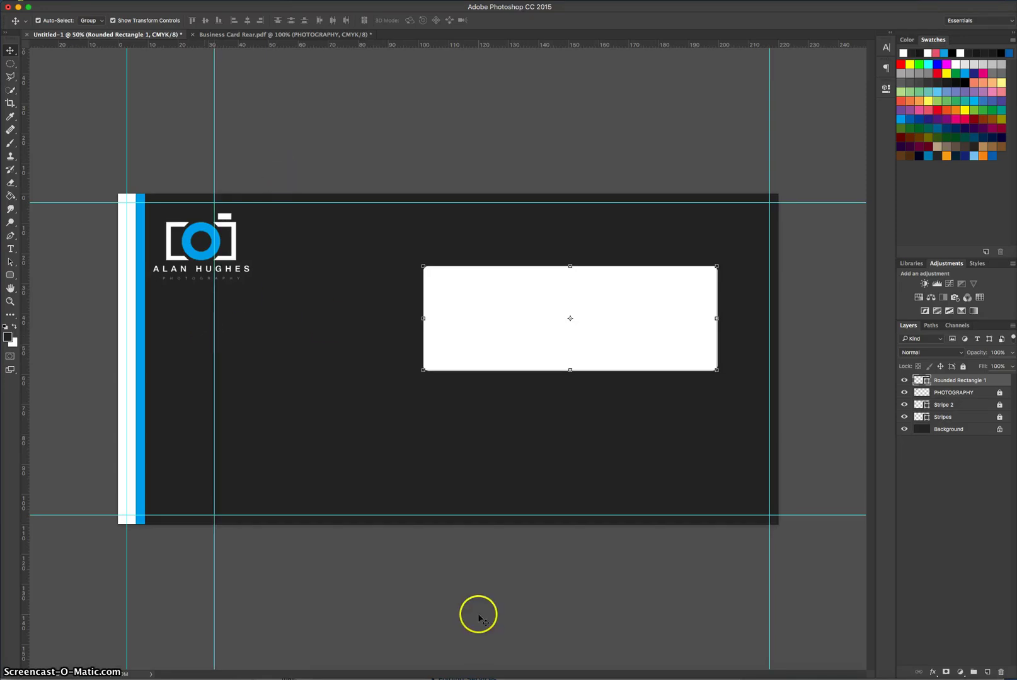
pyautogui.press('super+Tab')
pyautogui.moveTo(448, 477); pyautogui.dragTo(485, 477)
pyautogui.press('super+Tab')
pyautogui.moveTo(238, 48); pyautogui.dragTo(272, 389)
pyautogui.moveTo(488, 284); pyautogui.dragTo(281, 405)
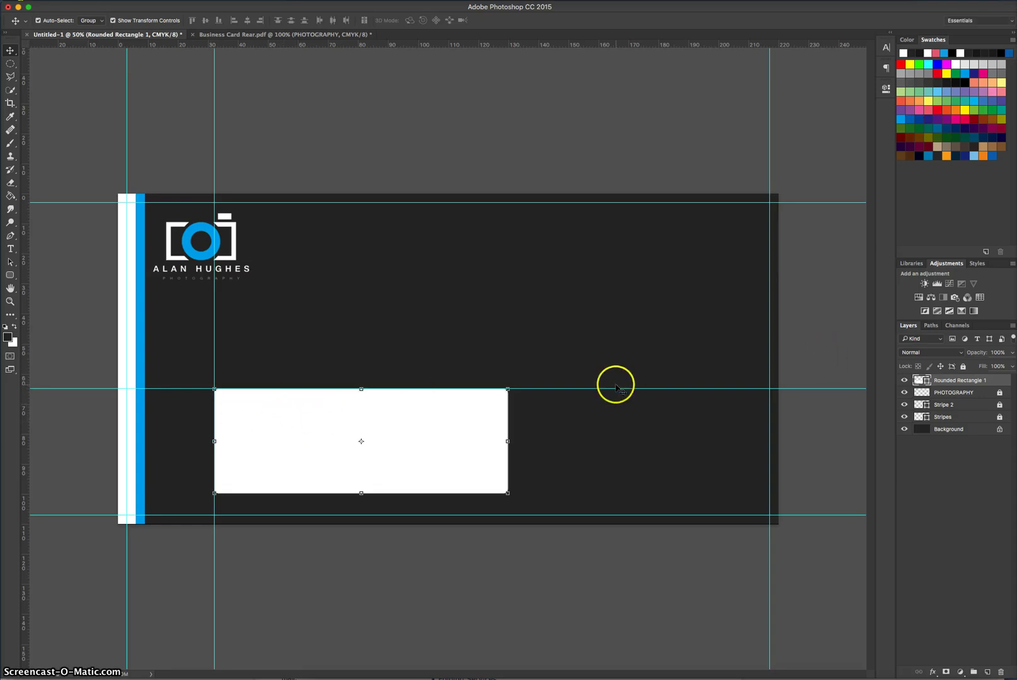
pyautogui.moveTo(617, 389); pyautogui.dragTo(589, 39)
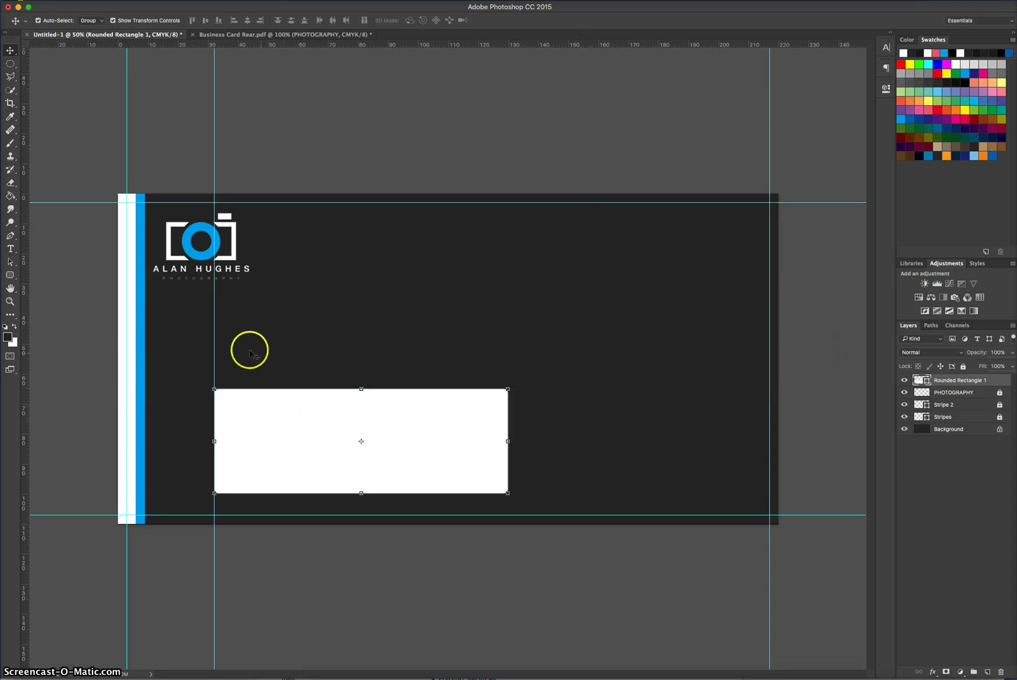
pyautogui.moveTo(215, 339); pyautogui.dragTo(5, 328)
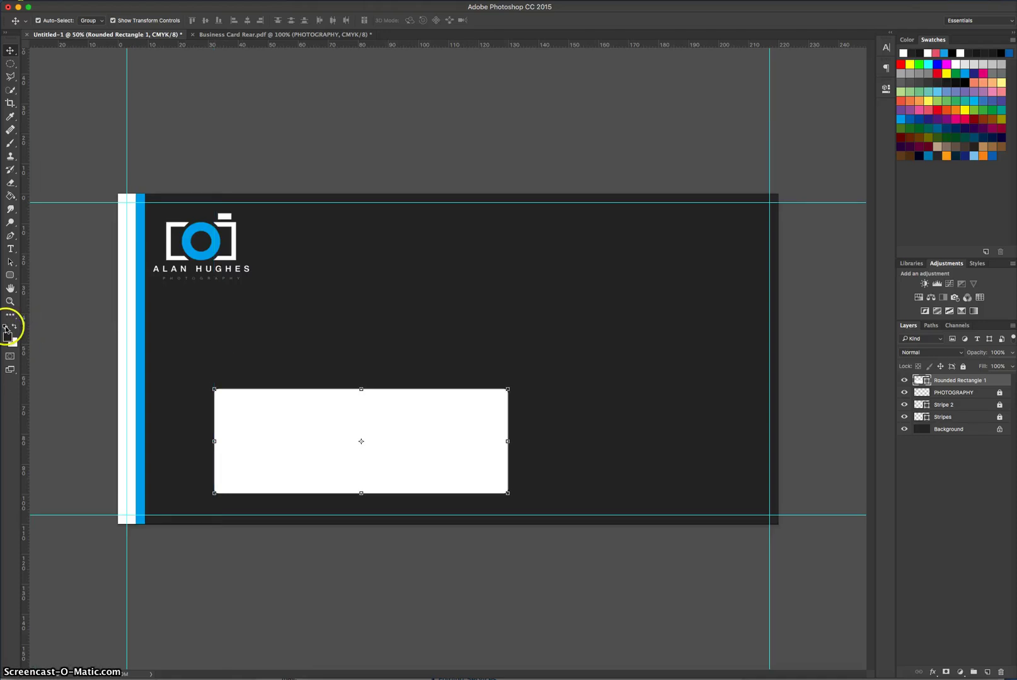
# Rename the rounded rectangle layer to Window and lock it.
pyautogui.click(44, 306)
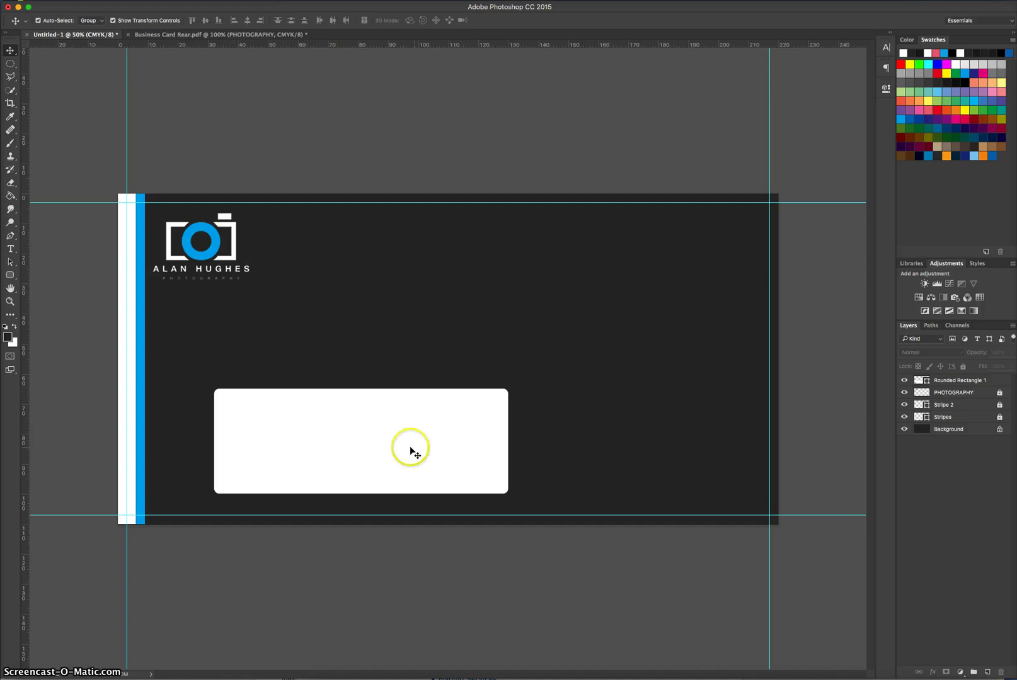
pyautogui.doubleClick(963, 382)
pyautogui.write('Window')
pyautogui.press('Return')
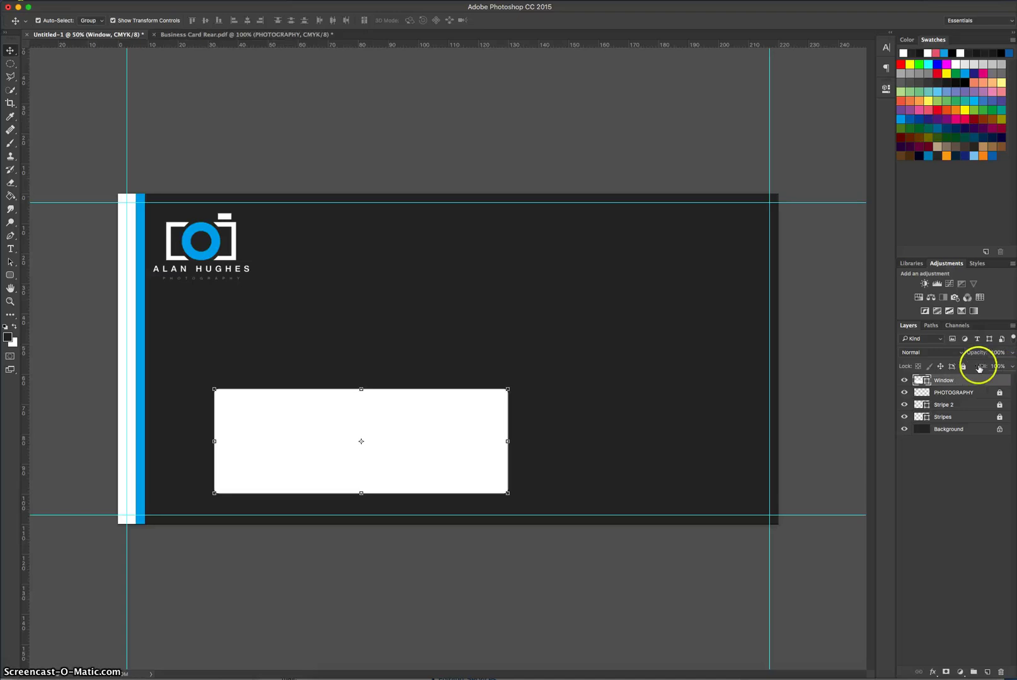
pyautogui.click(963, 366)
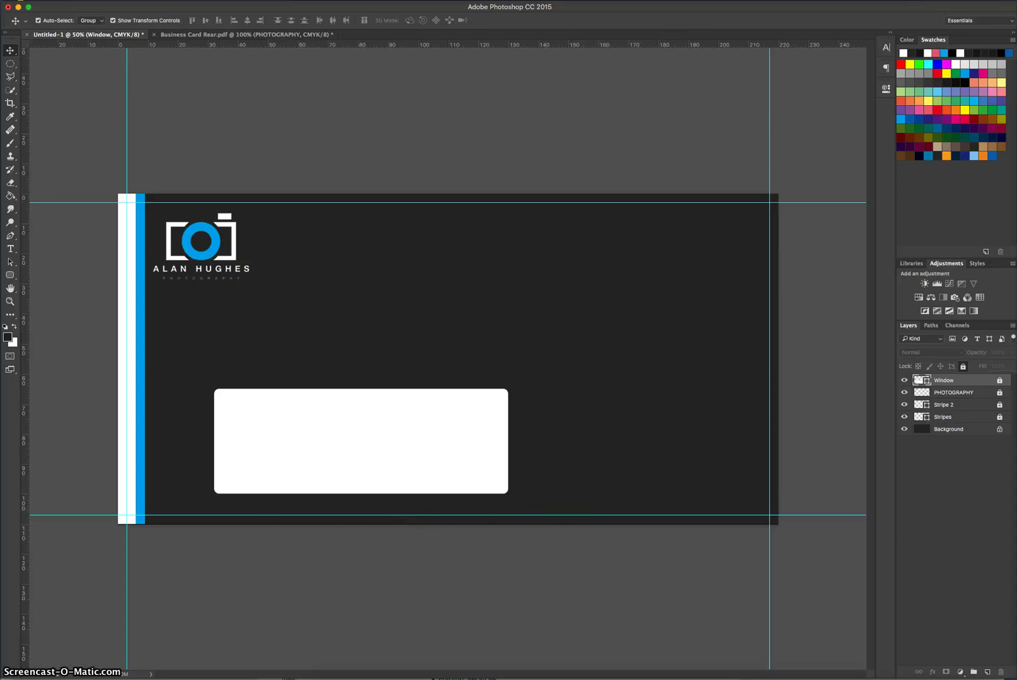
# Drag the Contact Details layer from Business Card Rear.pdf onto the Untitled-1 envelope canvas.
pyautogui.click(193, 36)
pyautogui.click(265, 402)
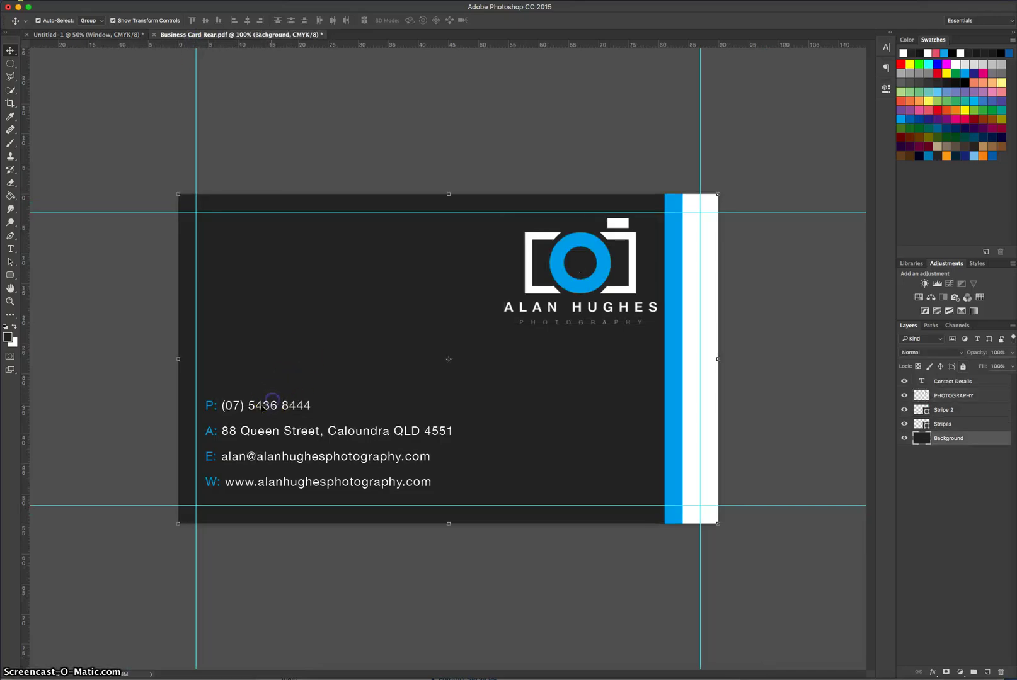
pyautogui.click(264, 407)
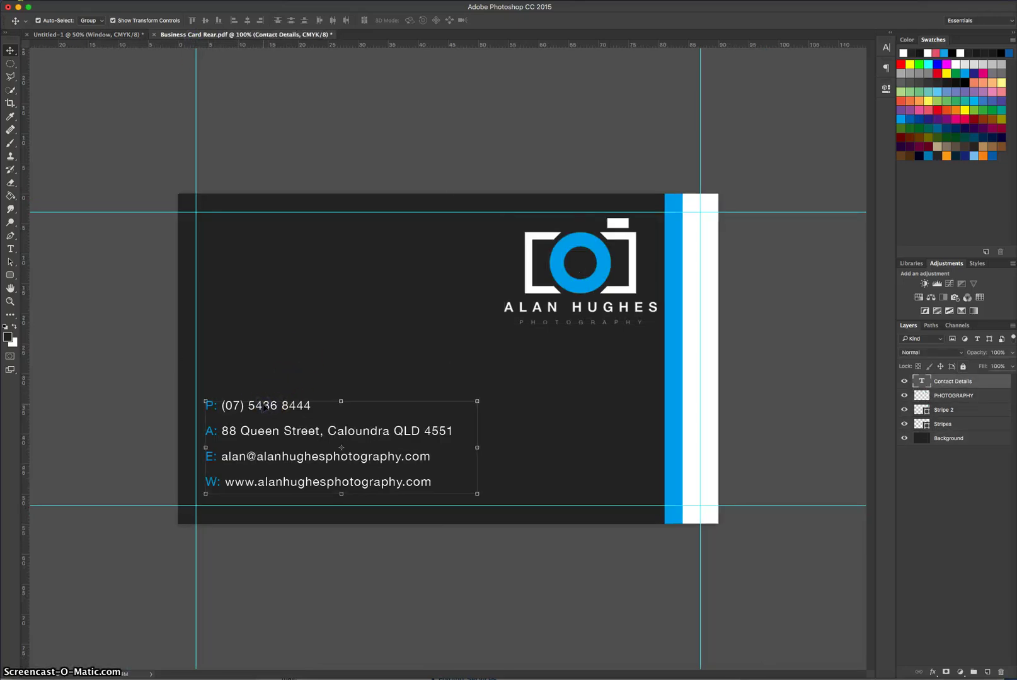
pyautogui.moveTo(261, 410); pyautogui.dragTo(114, 38)
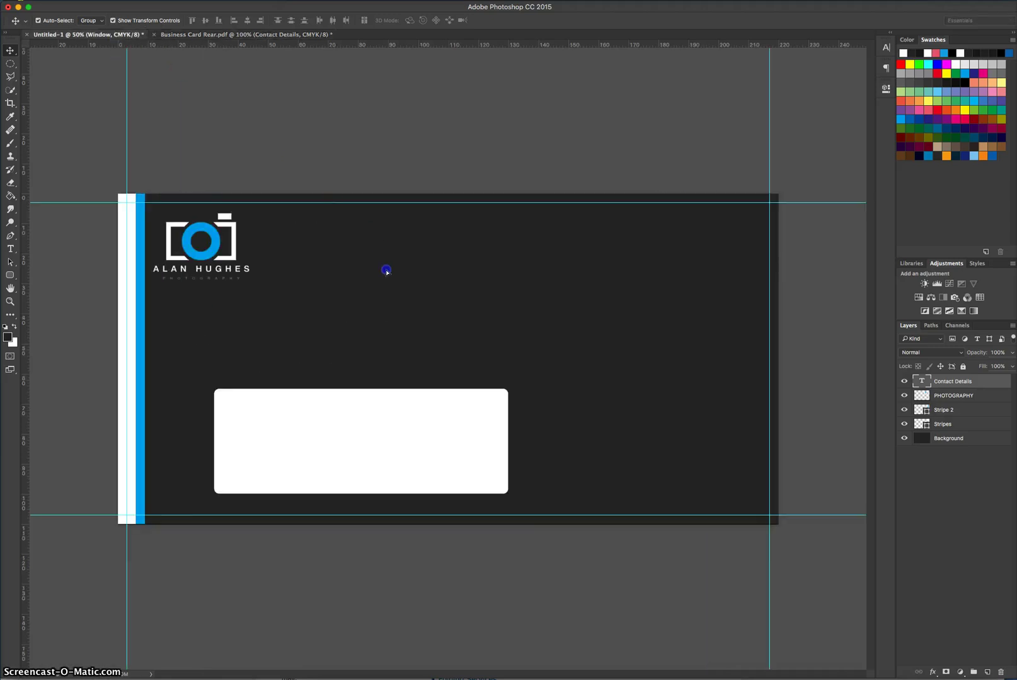
pyautogui.moveTo(386, 271); pyautogui.dragTo(388, 274)
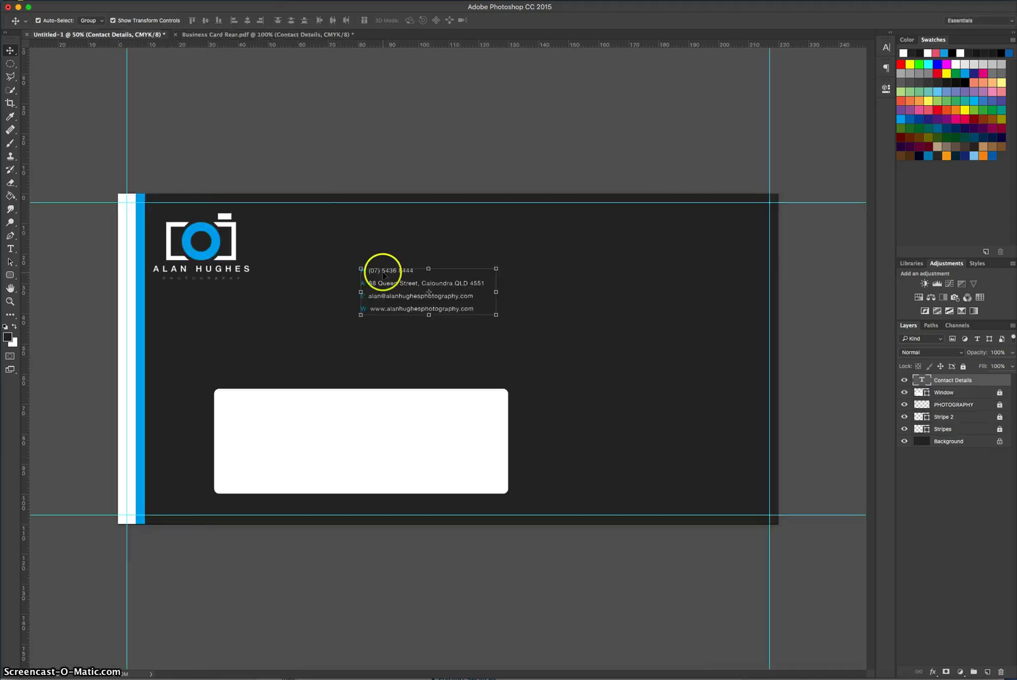
# Delete the line breaks so the contact details' address, email and website join the first line.
pyautogui.click(12, 250)
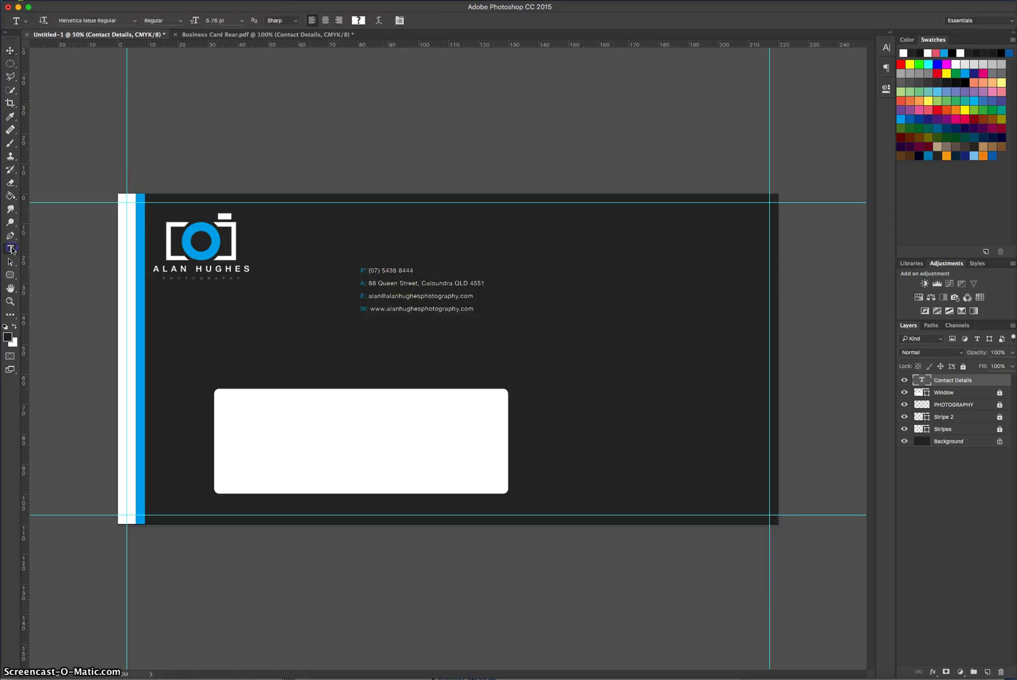
pyautogui.click(440, 277)
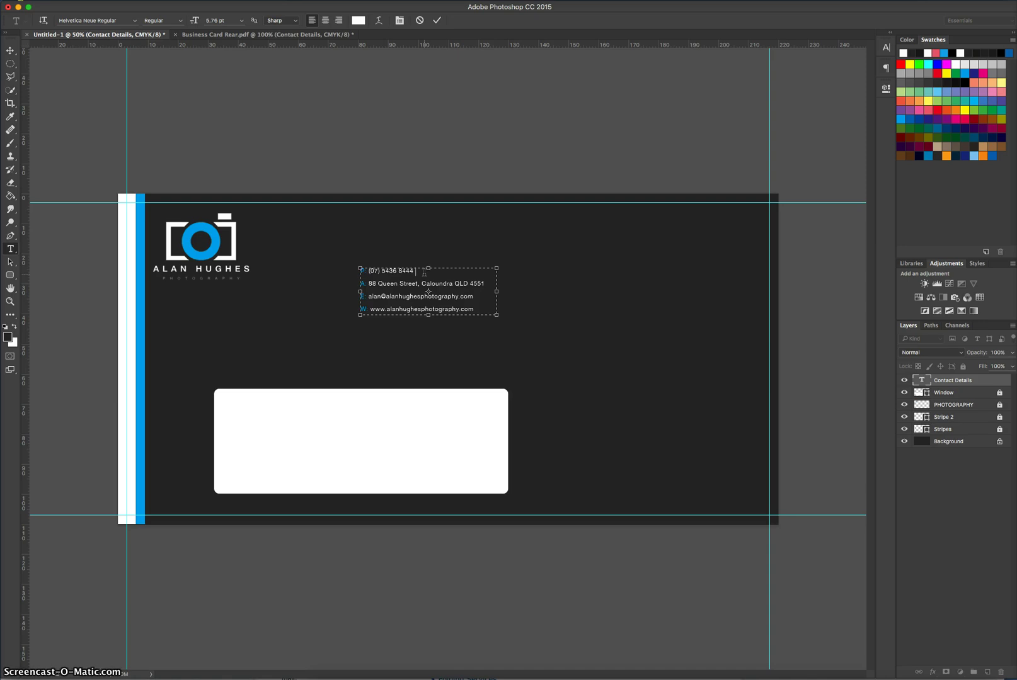
pyautogui.press('Delete')
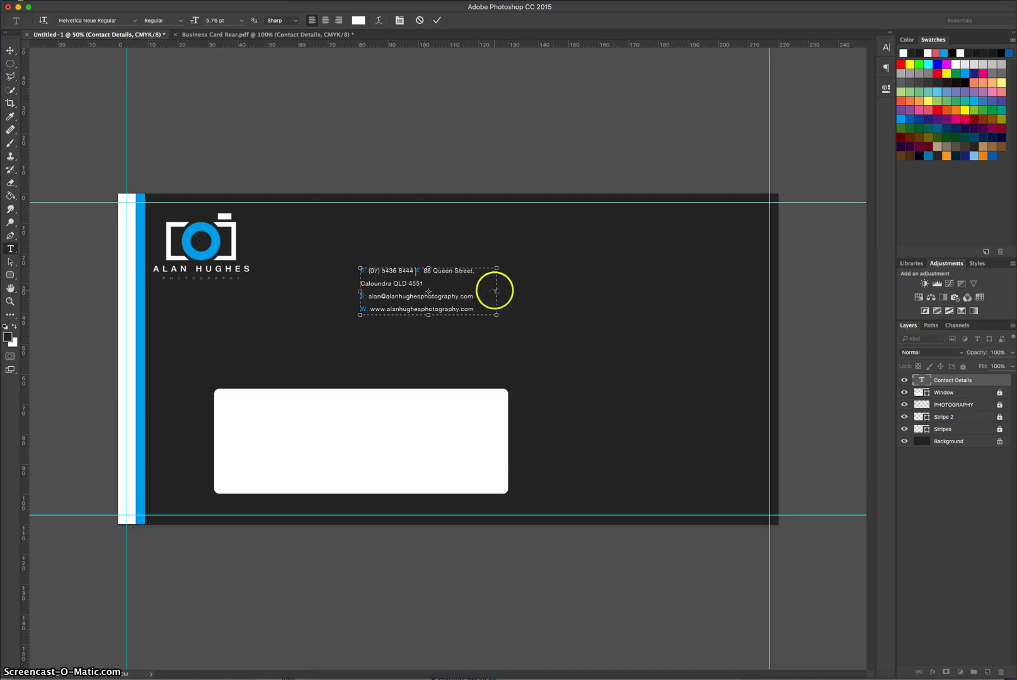
pyautogui.moveTo(622, 296); pyautogui.dragTo(819, 289)
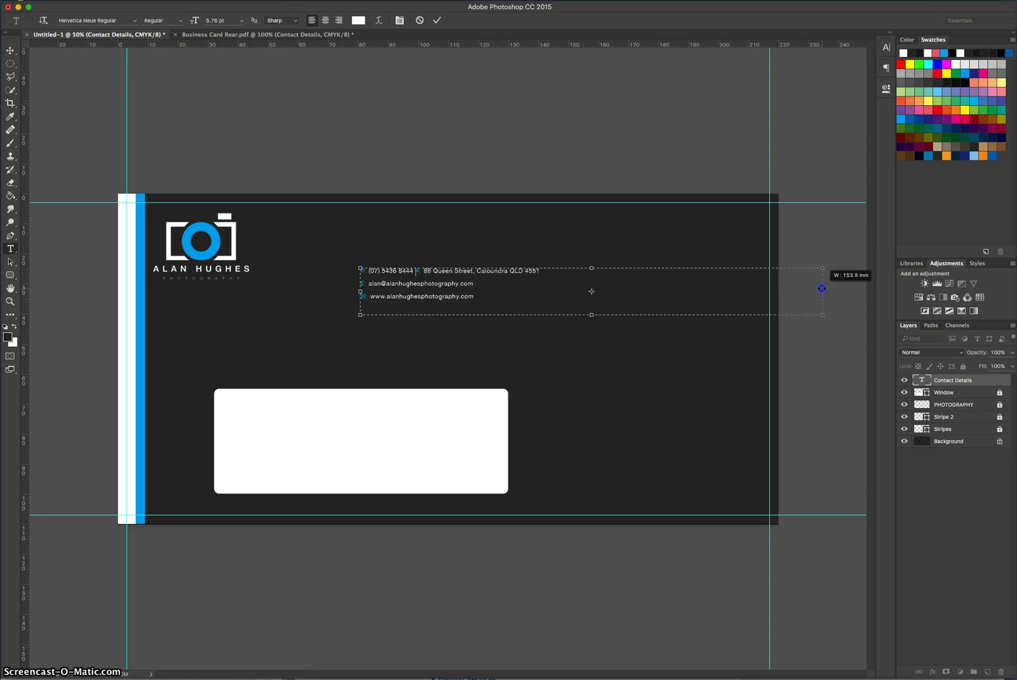
pyautogui.click(546, 273)
pyautogui.press('Delete')
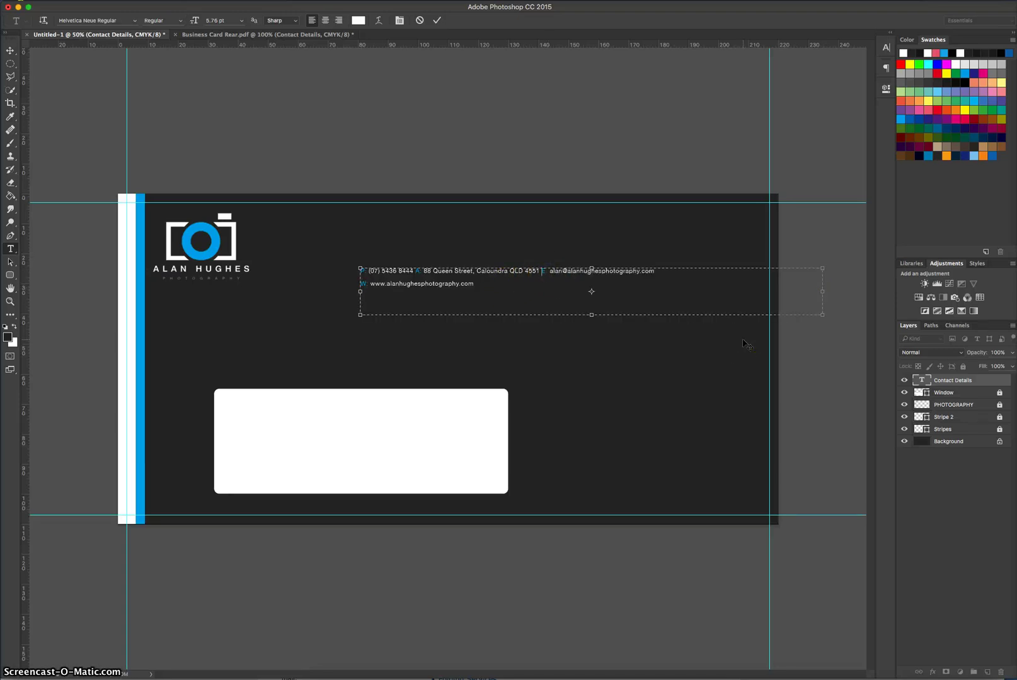
pyautogui.press('Delete')
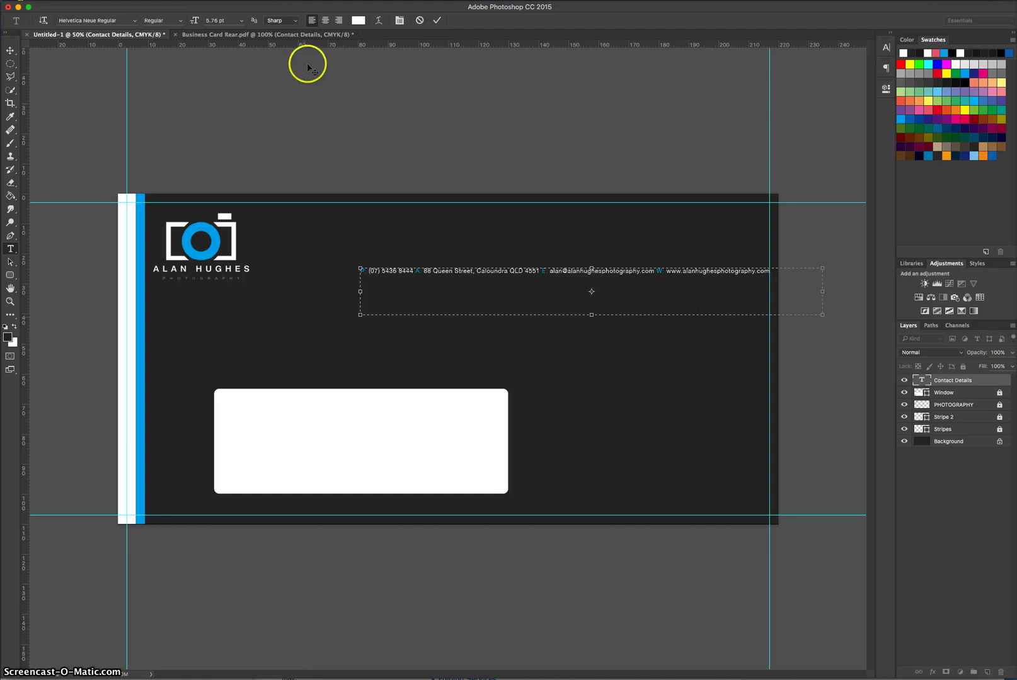
# Centre the contact line and fit its text box to one line across the envelope width.
pyautogui.click(326, 21)
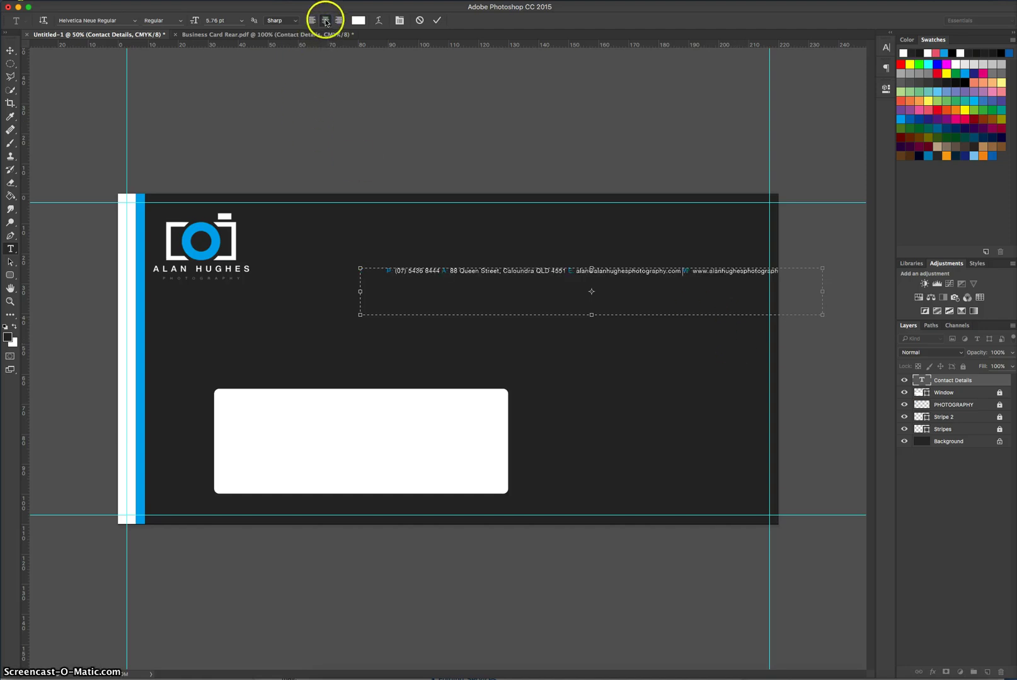
pyautogui.moveTo(359, 291); pyautogui.dragTo(120, 292)
pyautogui.moveTo(811, 291); pyautogui.dragTo(780, 291)
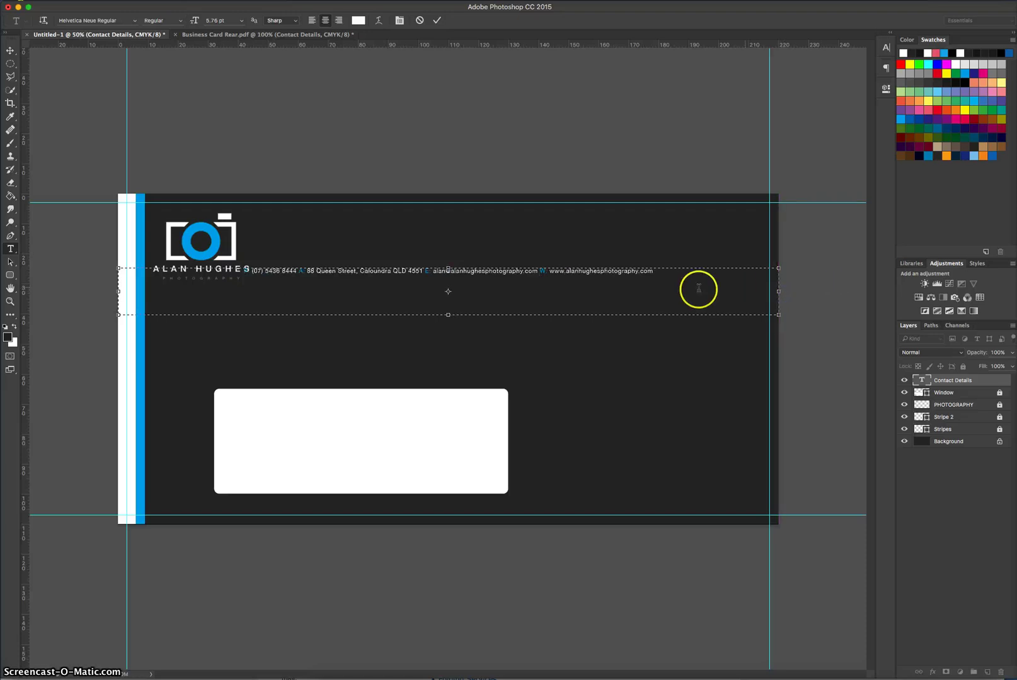
pyautogui.moveTo(446, 313); pyautogui.dragTo(445, 279)
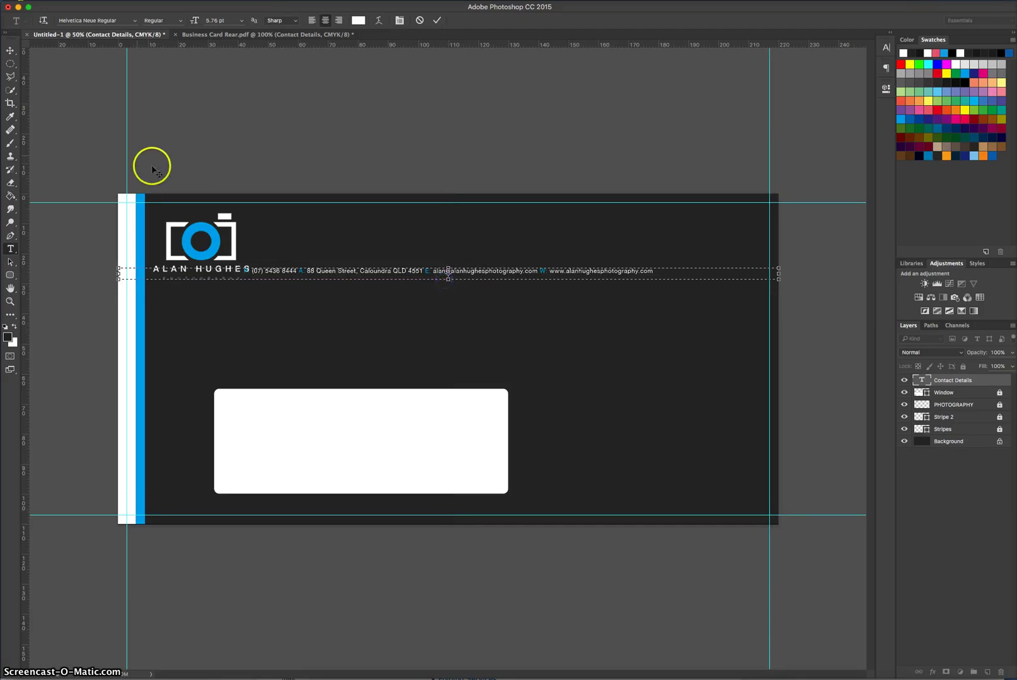
pyautogui.click(437, 20)
# Move the contact line to the envelope's bottom edge below the address window, nudging with arrow keys.
pyautogui.click(11, 51)
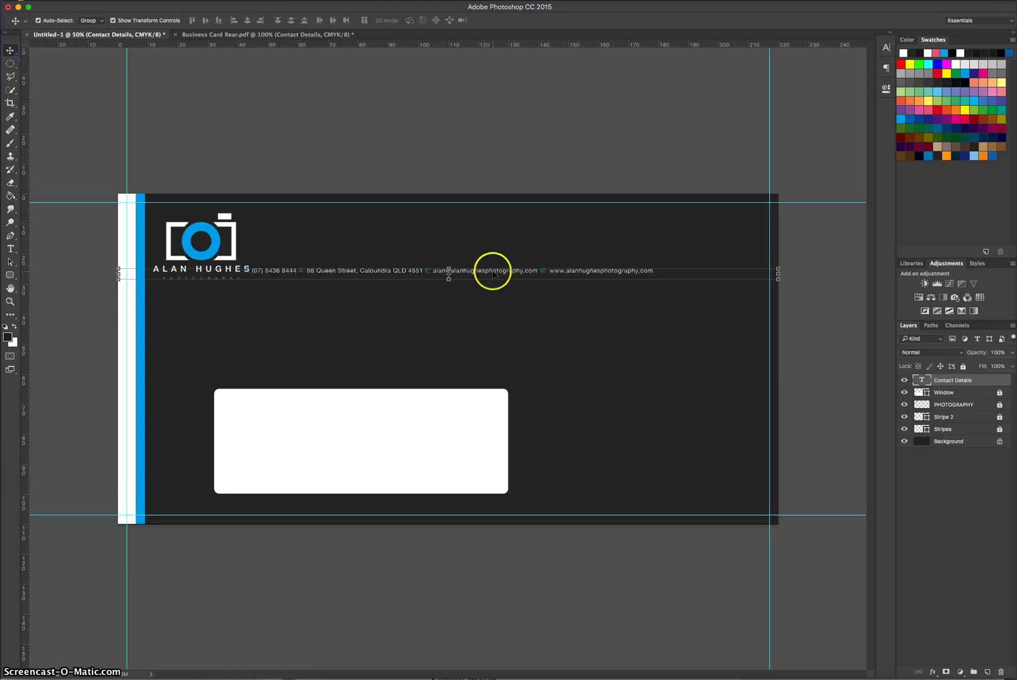
pyautogui.moveTo(493, 272); pyautogui.dragTo(501, 508)
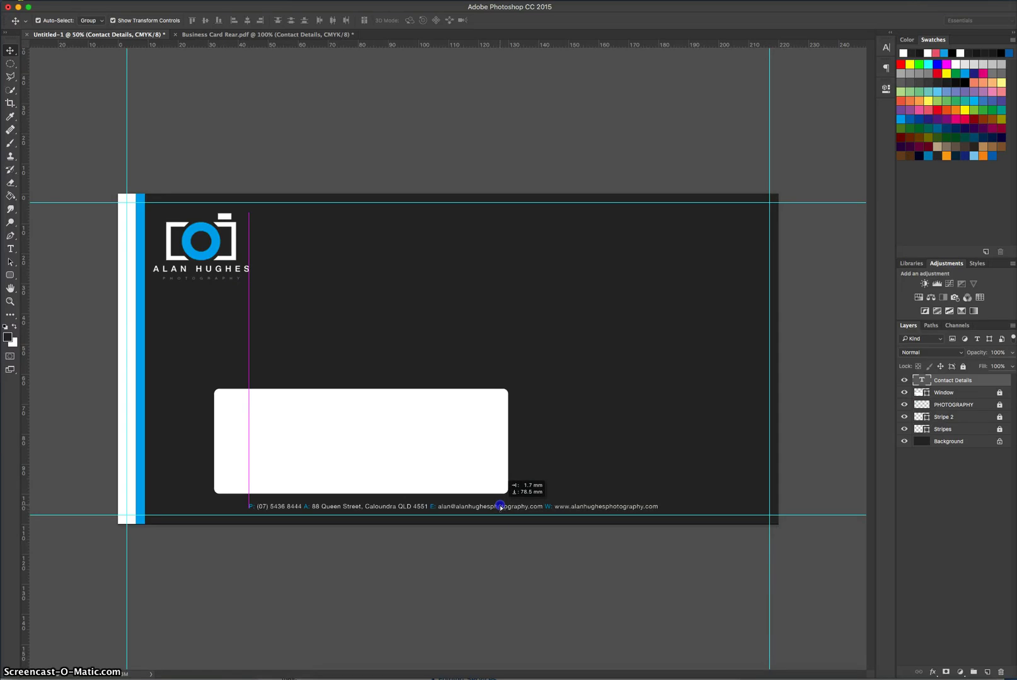
pyautogui.moveTo(499, 506); pyautogui.dragTo(501, 508)
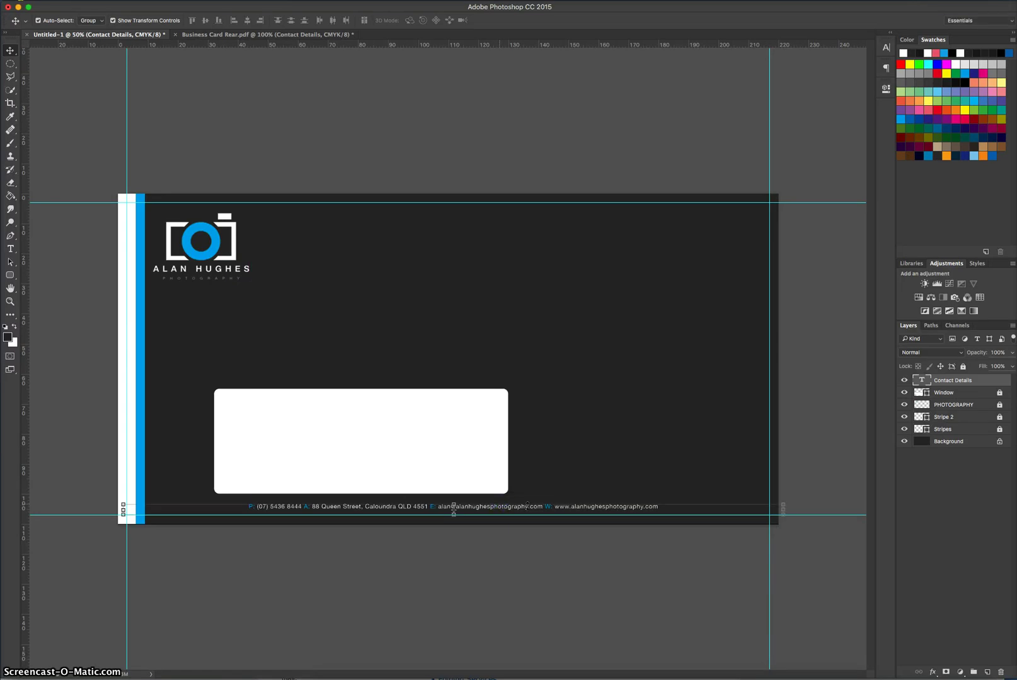
pyautogui.press('Up')
pyautogui.press('Up')
pyautogui.press('Up')
pyautogui.press('Up')
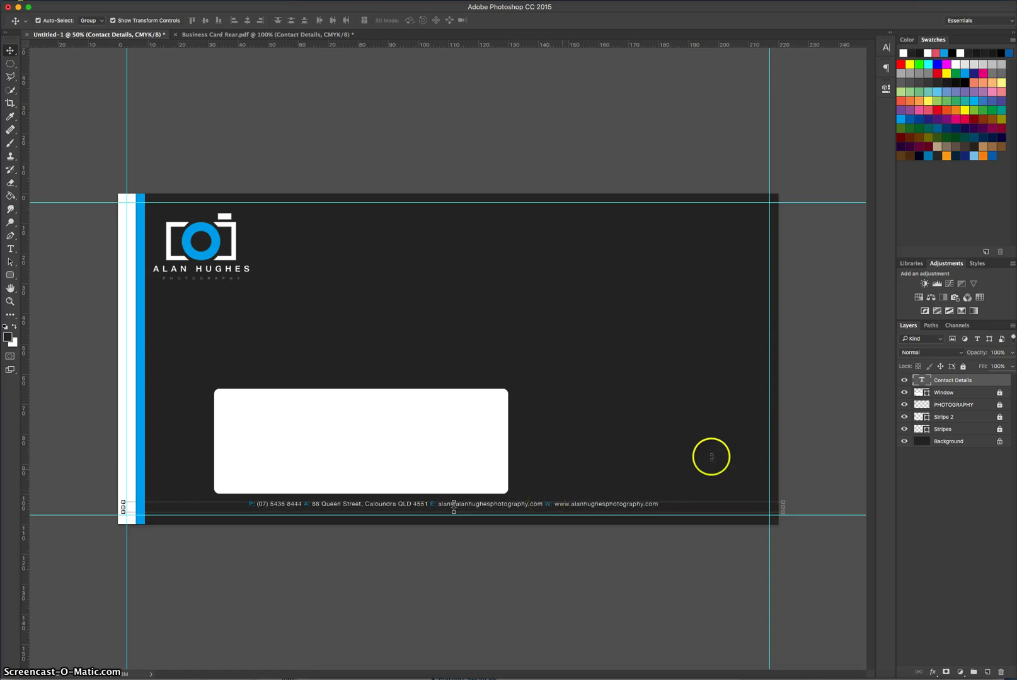
pyautogui.click(780, 441)
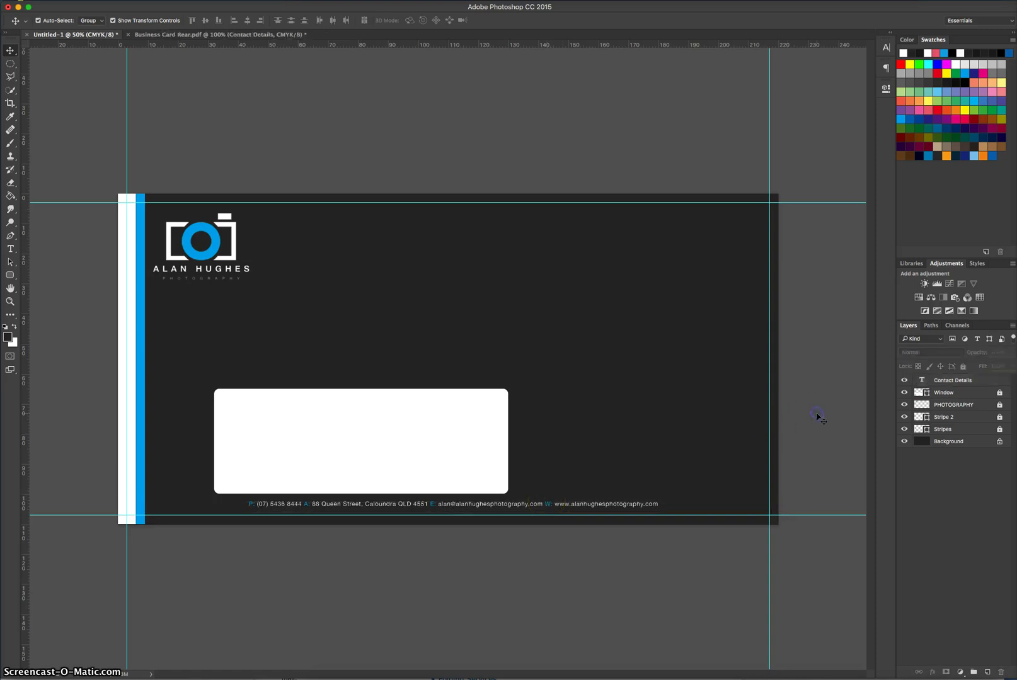
pyautogui.click(417, 504)
pyautogui.press('Down')
pyautogui.press('Down')
pyautogui.press('Down')
pyautogui.press('Down')
pyautogui.press('Down')
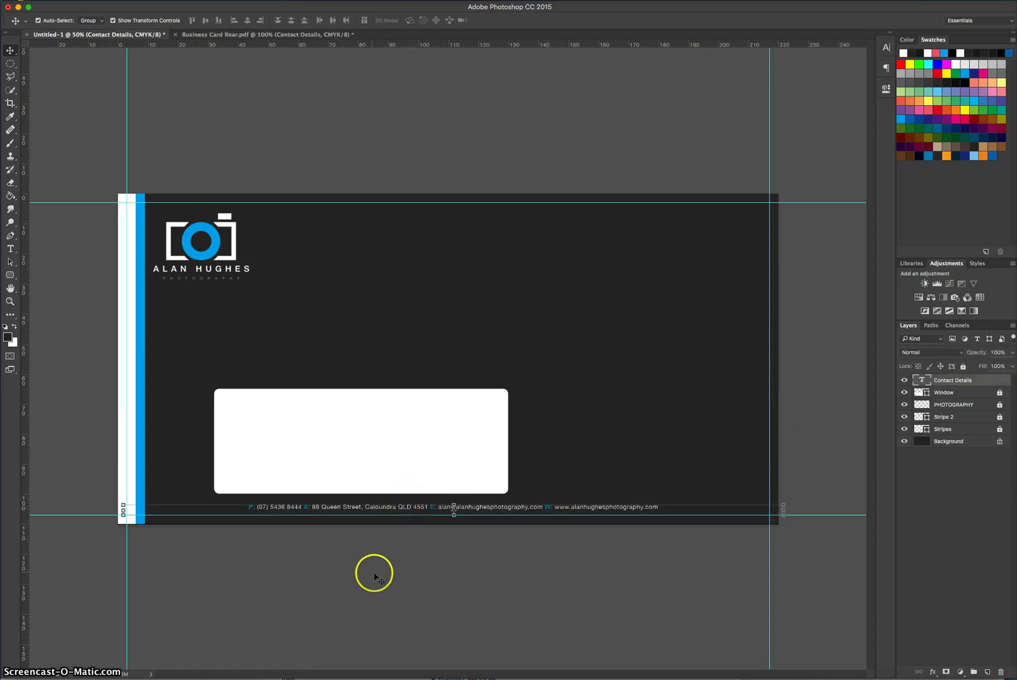
pyautogui.click(374, 575)
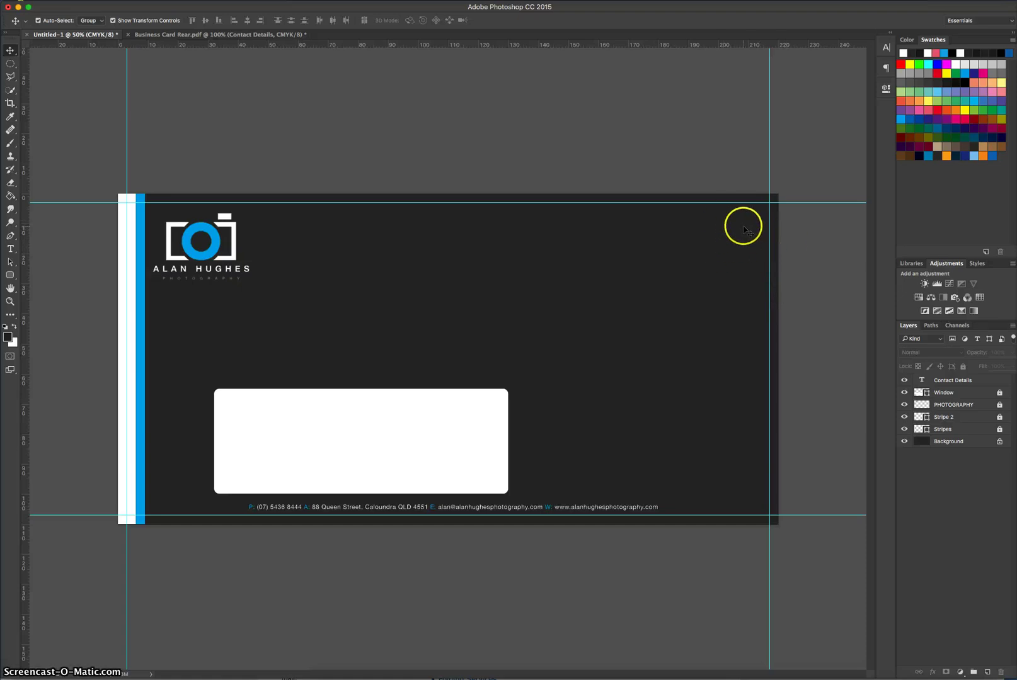
# Show Chrome's Postcards fact sheet with Postage Paid imprint sizes from 25×19 mm to 40×26 mm.
pyautogui.click(397, 675)
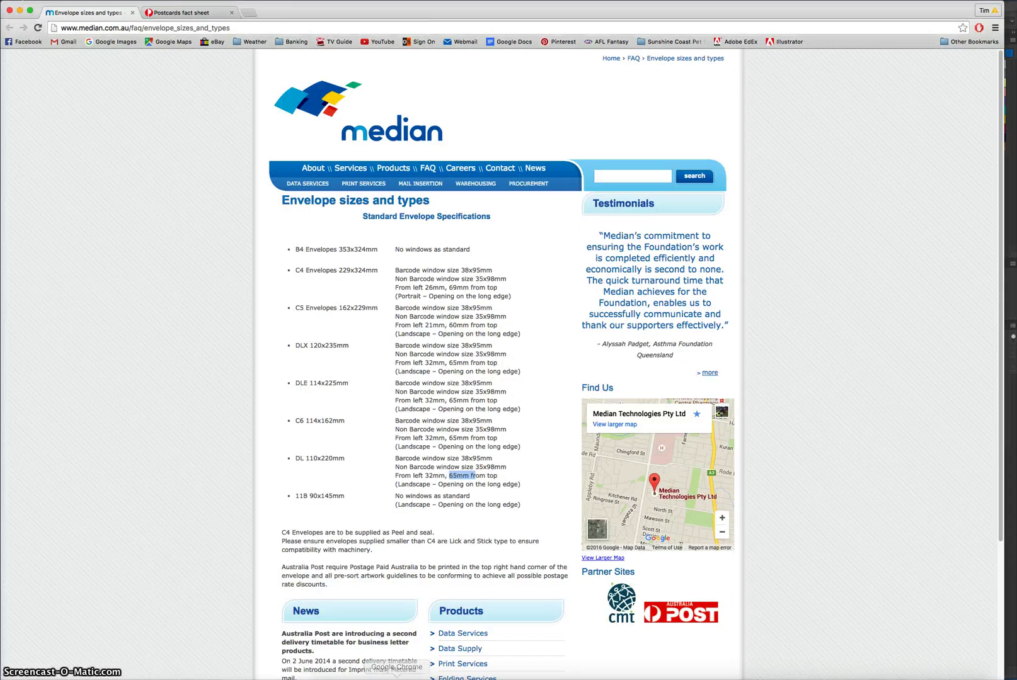
pyautogui.click(188, 15)
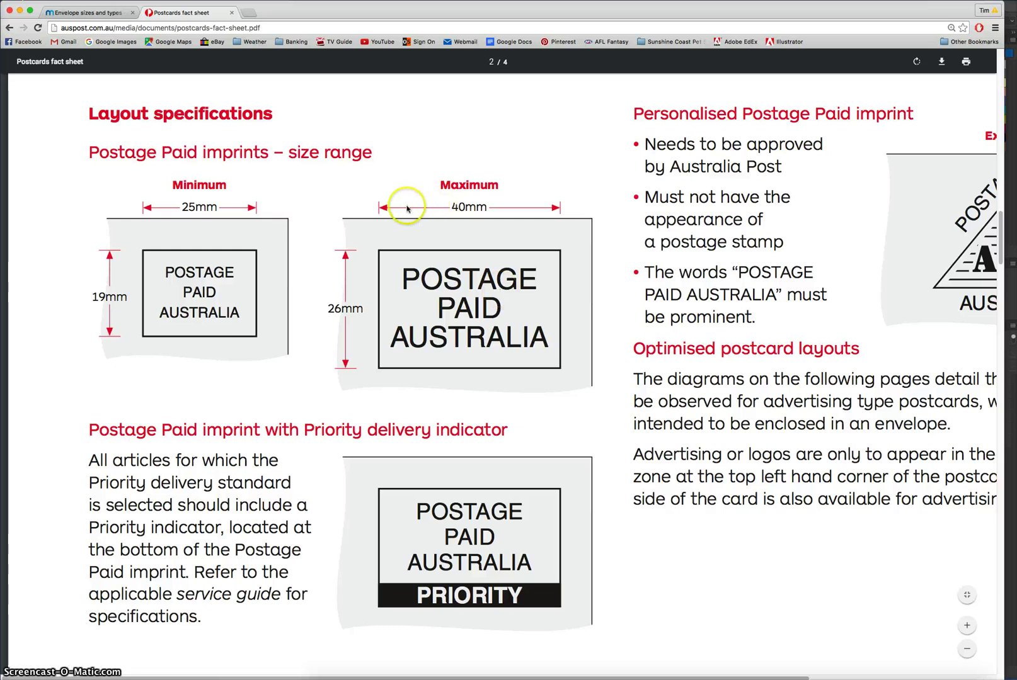
pyautogui.click(329, 308)
pyautogui.click(351, 311)
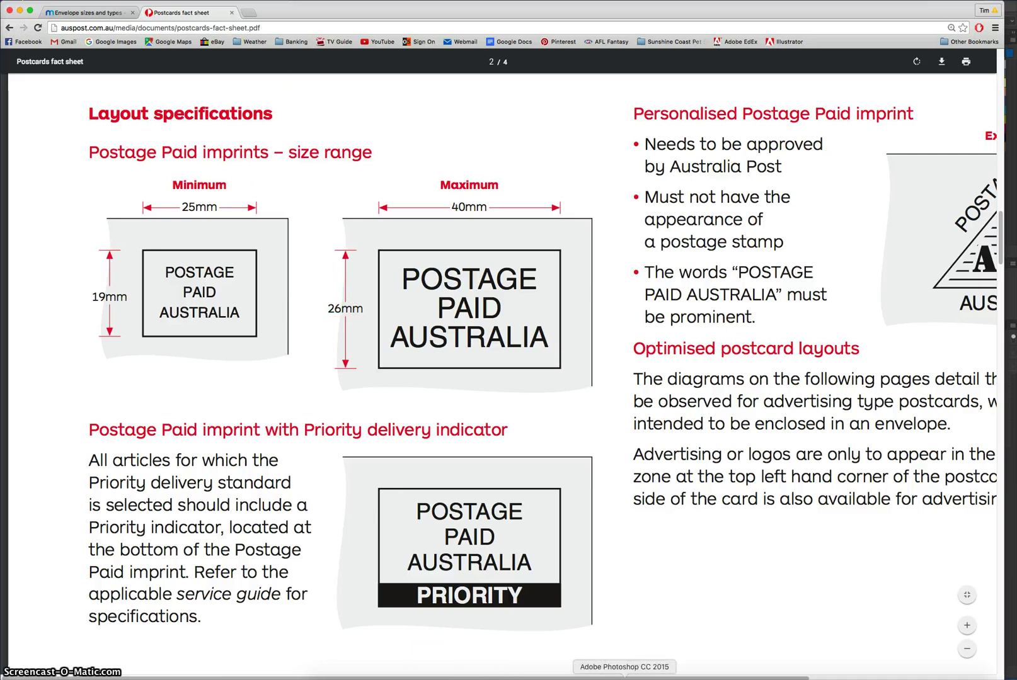
# Back in Photoshop, choose the Rectangle tool and check its fill and stroke colours.
pyautogui.click(624, 677)
pyautogui.click(11, 275)
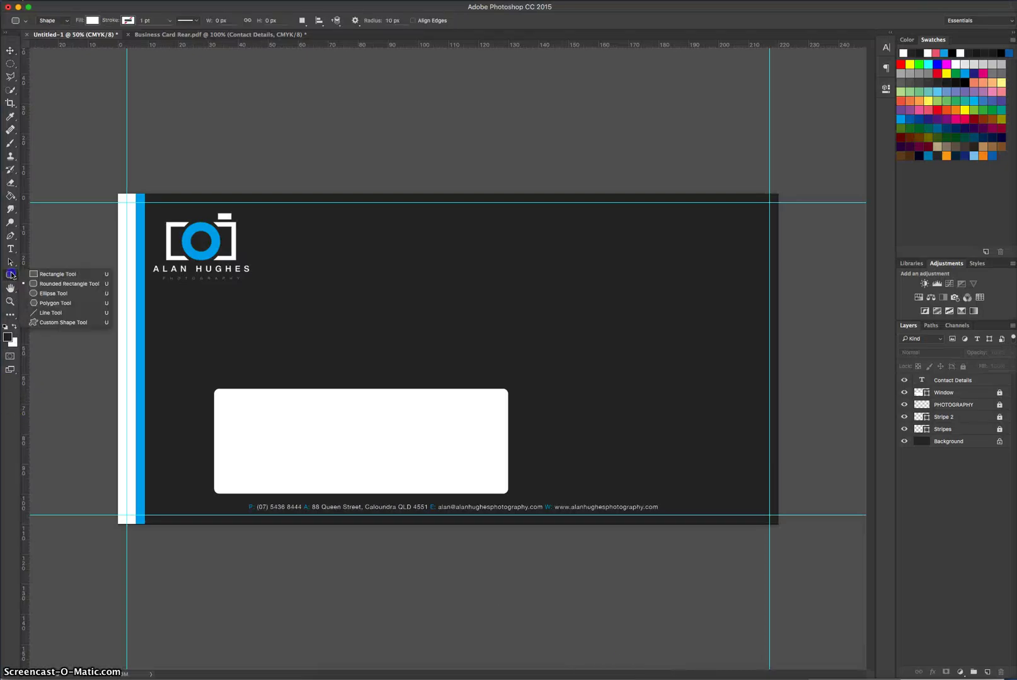
pyautogui.click(70, 274)
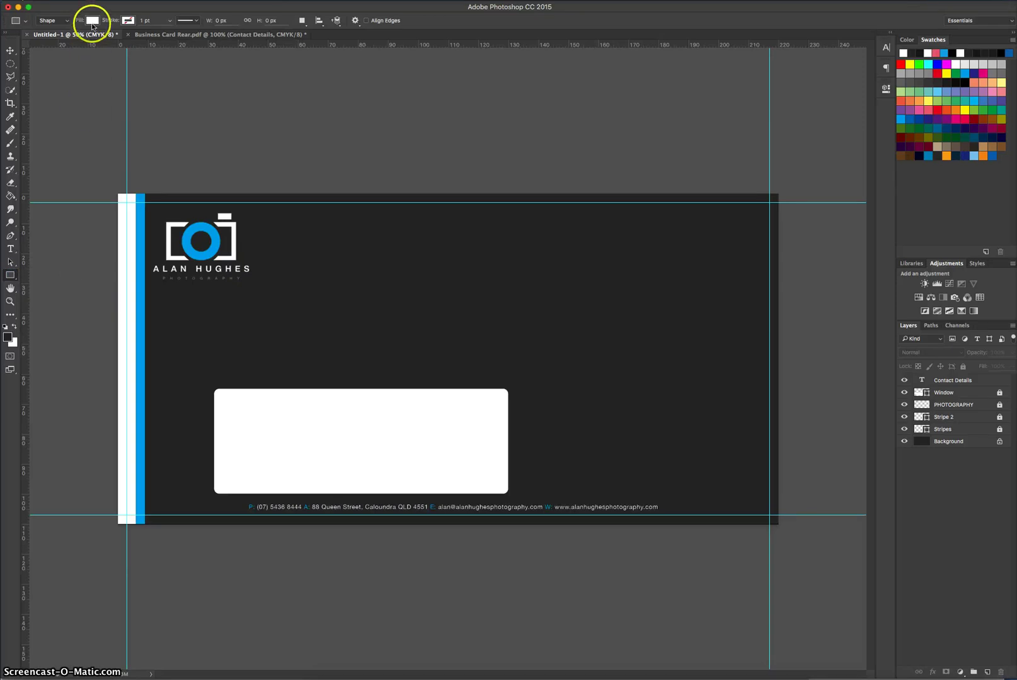
pyautogui.click(92, 20)
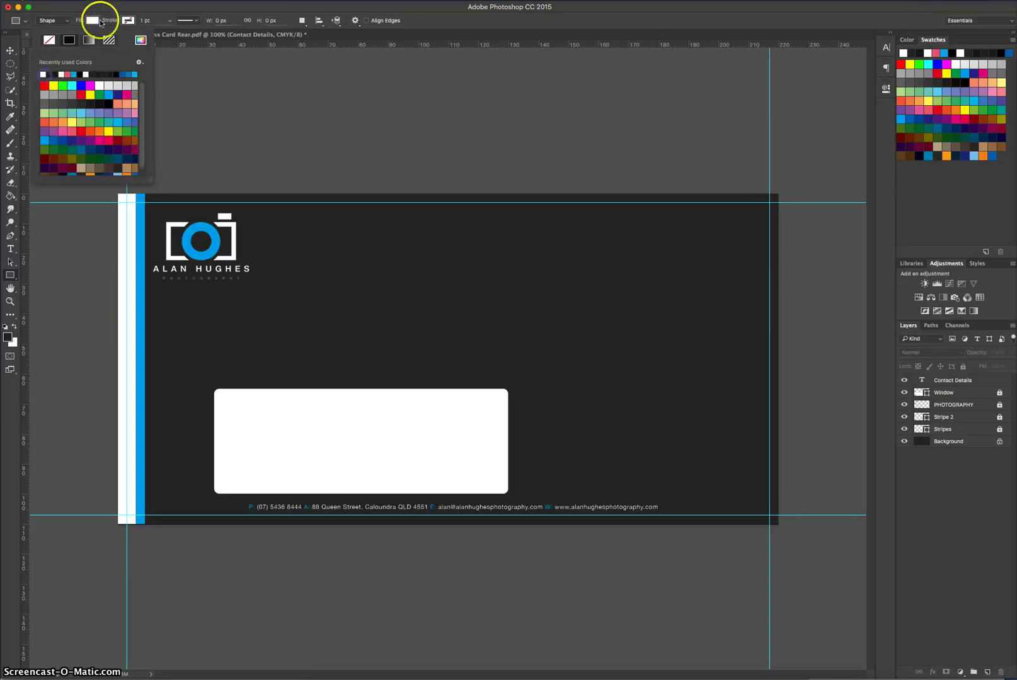
pyautogui.click(104, 12)
pyautogui.click(128, 20)
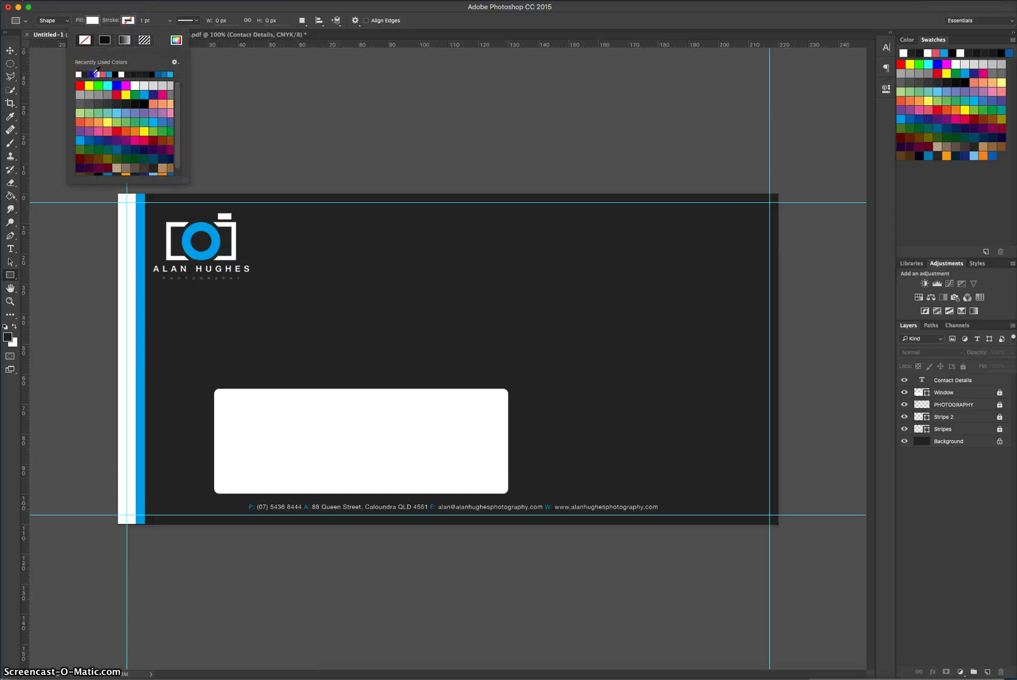
pyautogui.click(156, 9)
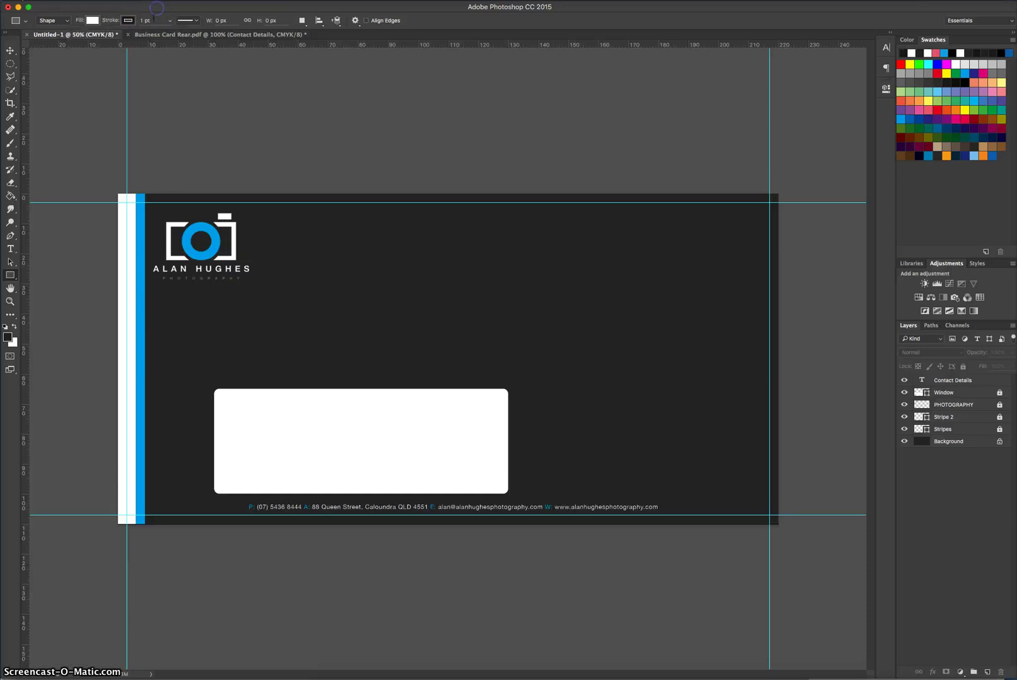
# Create a 40 × 26 mm white rectangle, checking the size against the fact sheet.
pyautogui.click(451, 254)
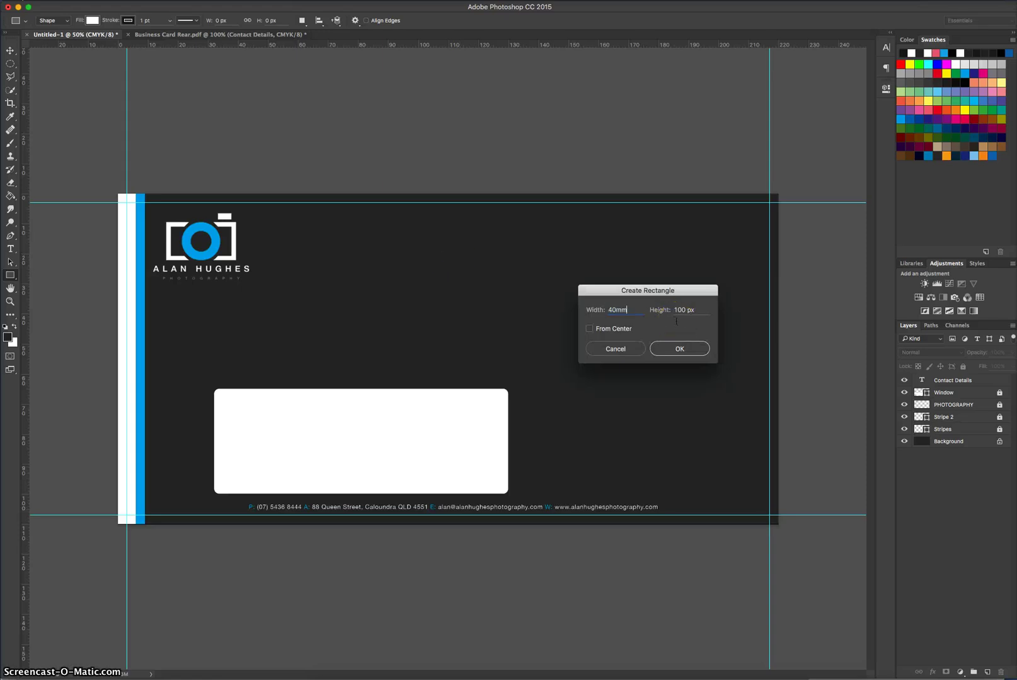
pyautogui.press('super+Tab')
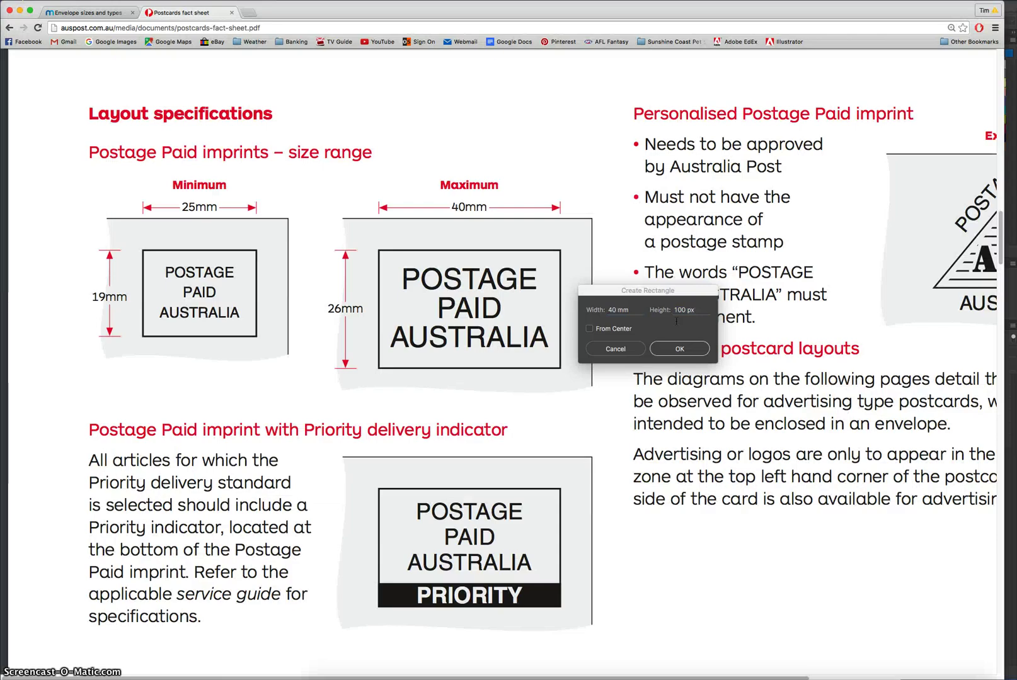
pyautogui.press('super+Tab')
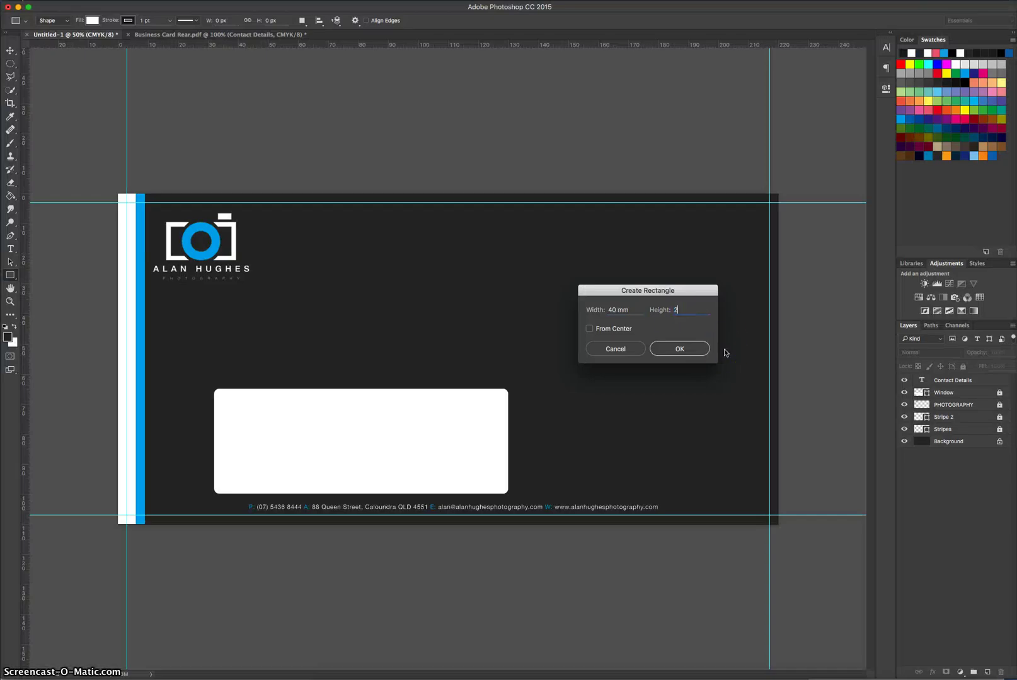
pyautogui.write('mm')
pyautogui.click(698, 351)
pyautogui.click(856, 83)
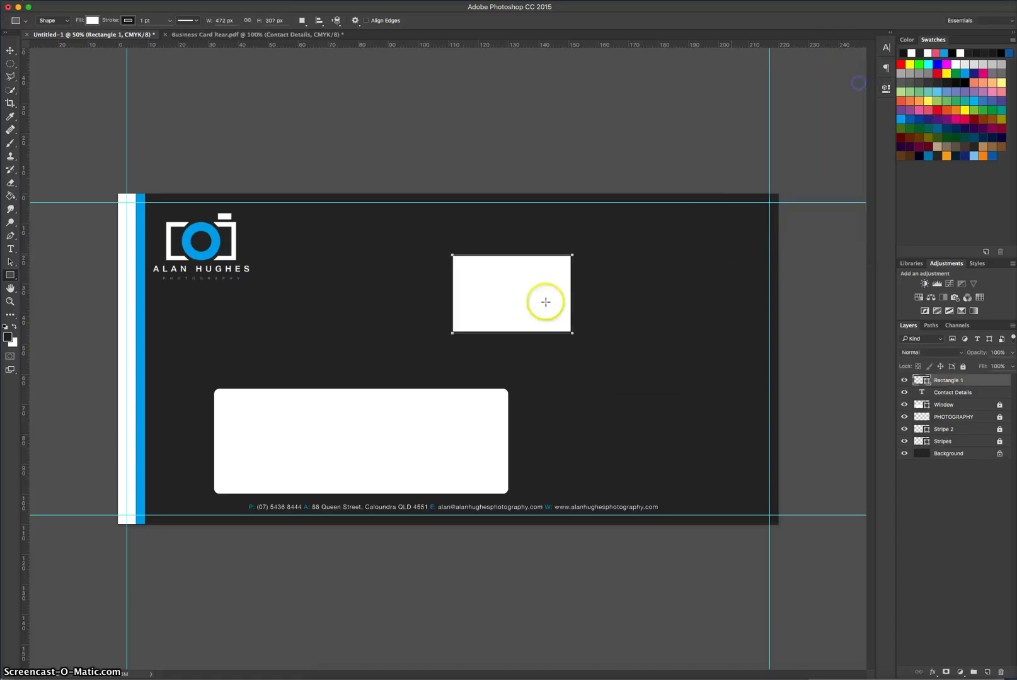
# Snap the white rectangle to guides at Y 8.1 mm and X 220 mm in the top-right corner, then remove the guides.
pyautogui.click(10, 51)
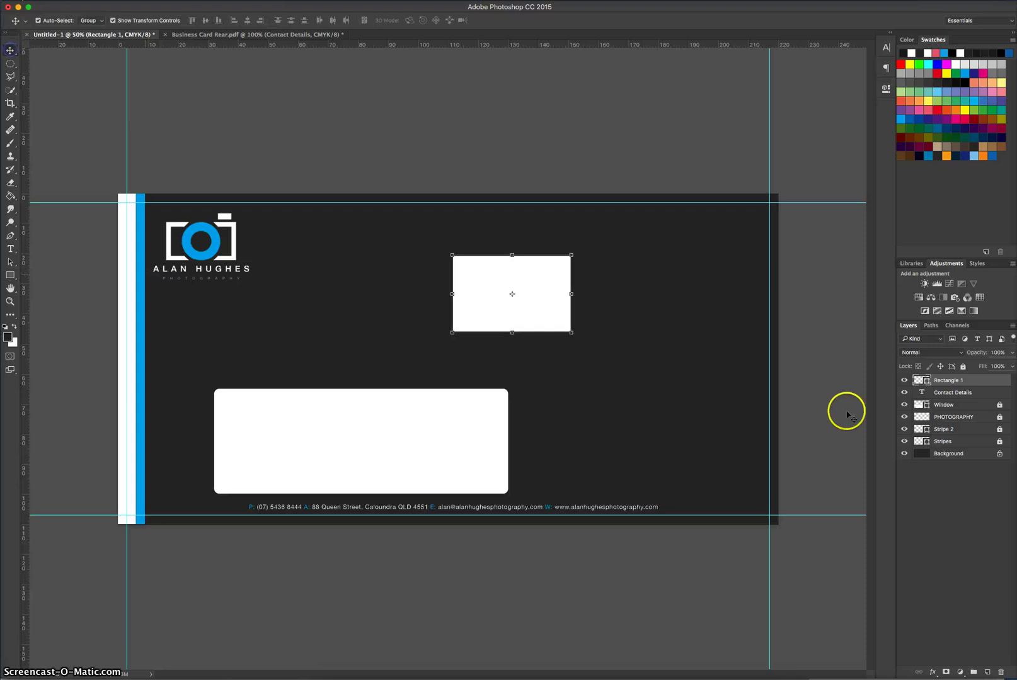
pyautogui.moveTo(535, 306)
pyautogui.mouseDown()
pyautogui.moveTo(586, 297)
pyautogui.moveTo(551, 299)
pyautogui.mouseUp()
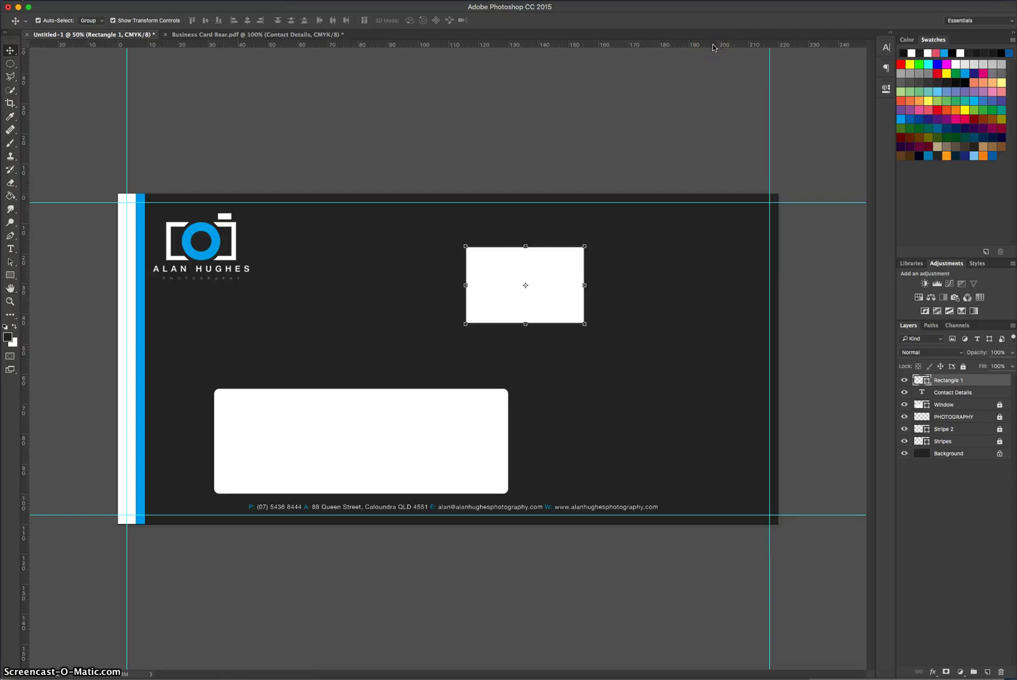
pyautogui.moveTo(717, 79); pyautogui.dragTo(724, 223)
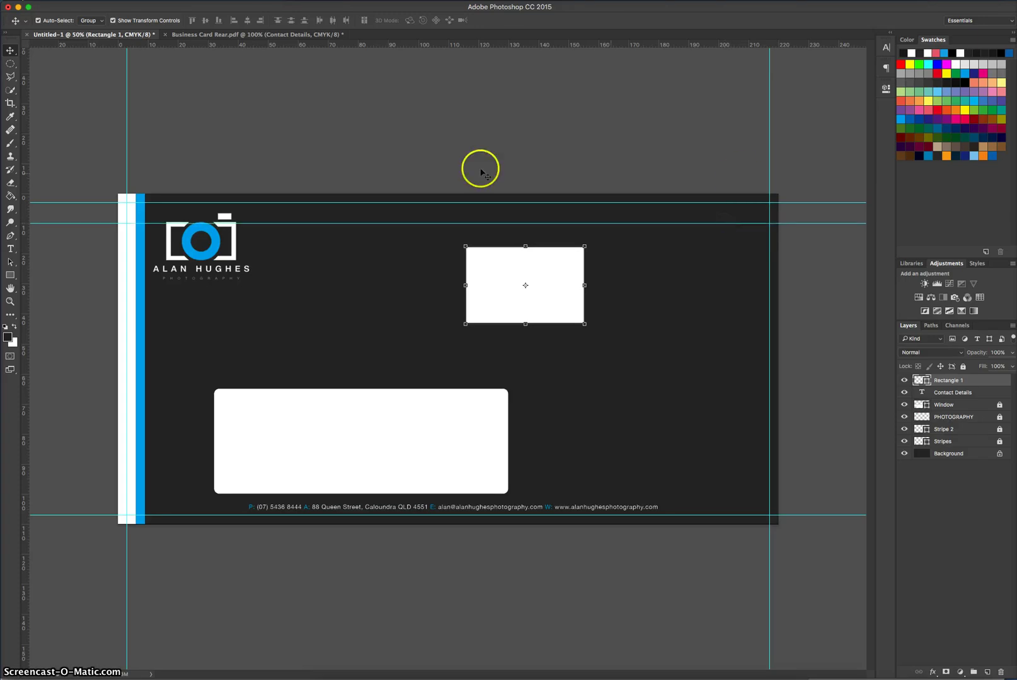
pyautogui.moveTo(26, 289); pyautogui.dragTo(748, 284)
pyautogui.moveTo(566, 278); pyautogui.dragTo(728, 251)
pyautogui.moveTo(749, 329); pyautogui.dragTo(769, 296)
pyautogui.moveTo(595, 223); pyautogui.dragTo(656, 32)
pyautogui.click(787, 235)
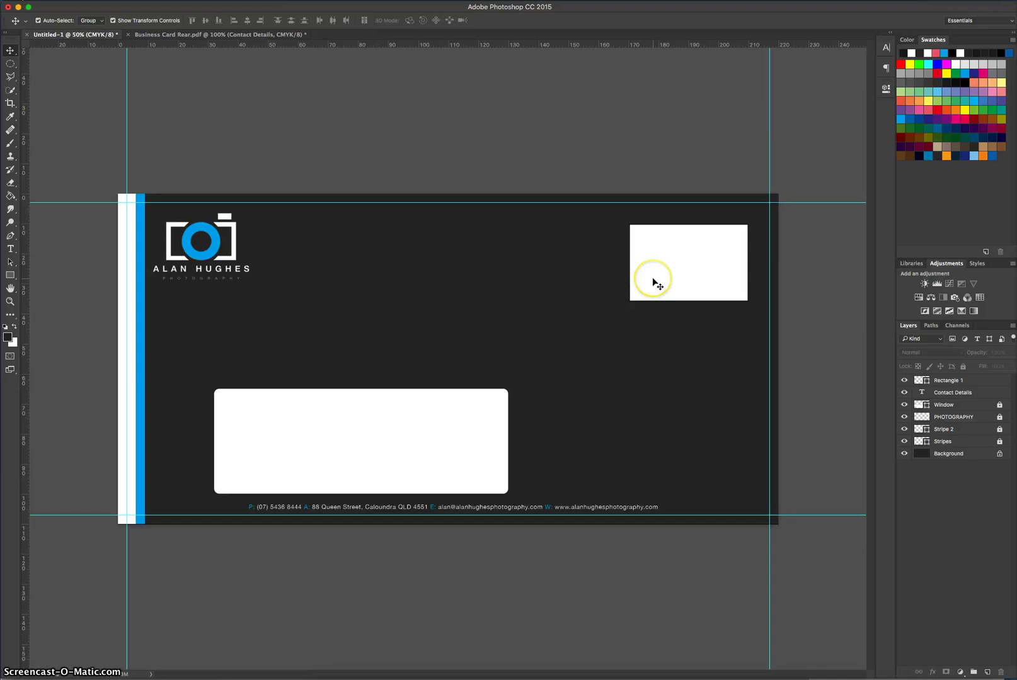
# Add a POSTAGE PAID AUSTRALIA text box in black at 11 pt.
pyautogui.click(9, 251)
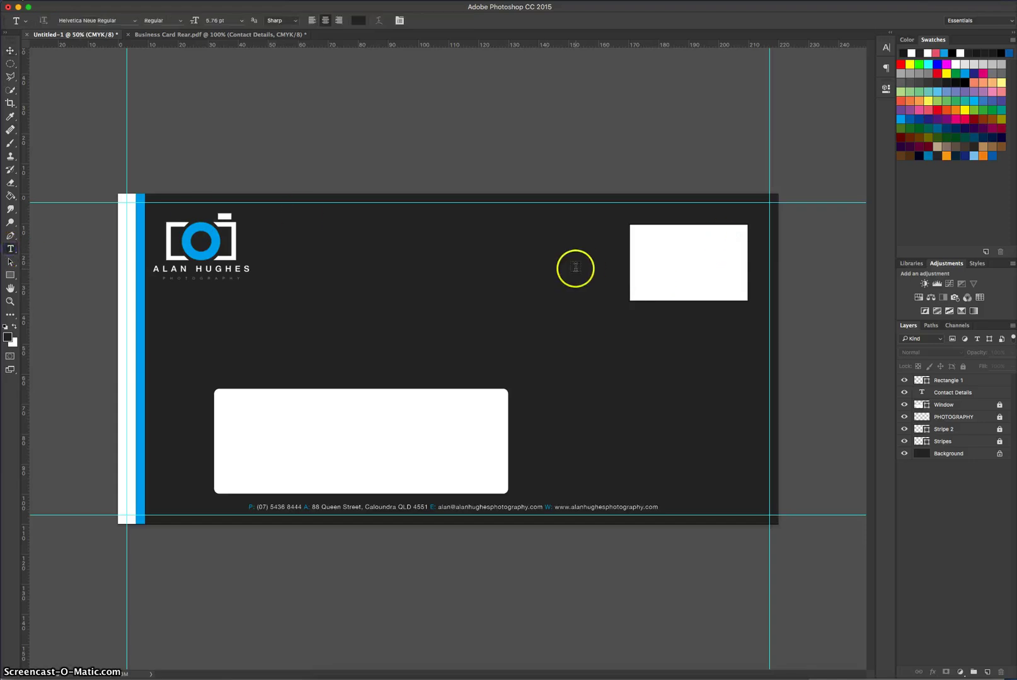
pyautogui.moveTo(448, 250); pyautogui.dragTo(546, 310)
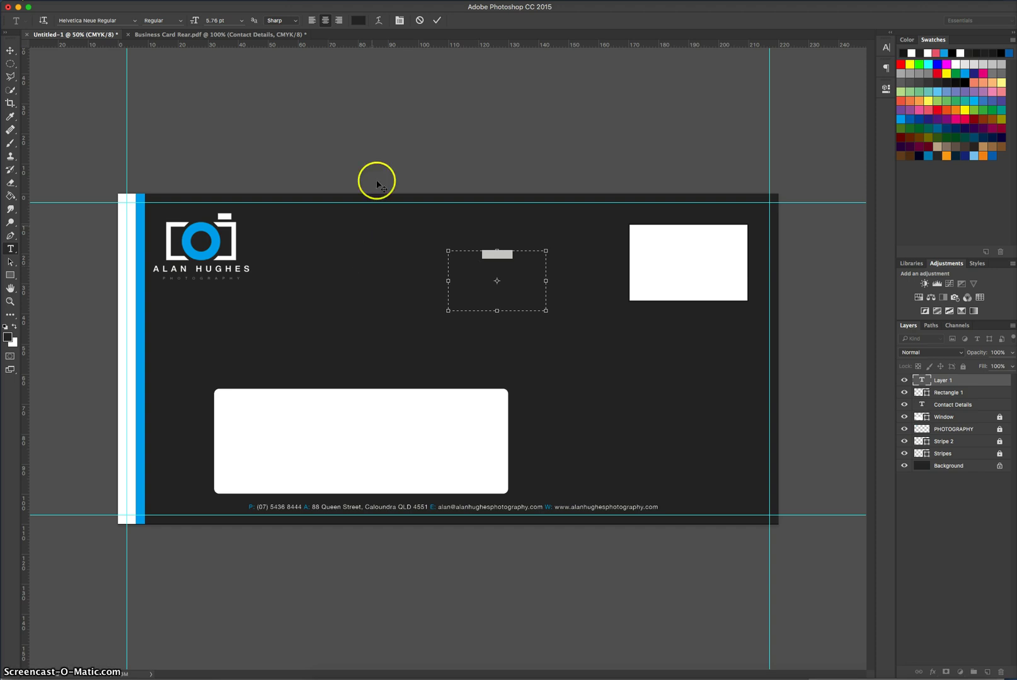
pyautogui.click(358, 20)
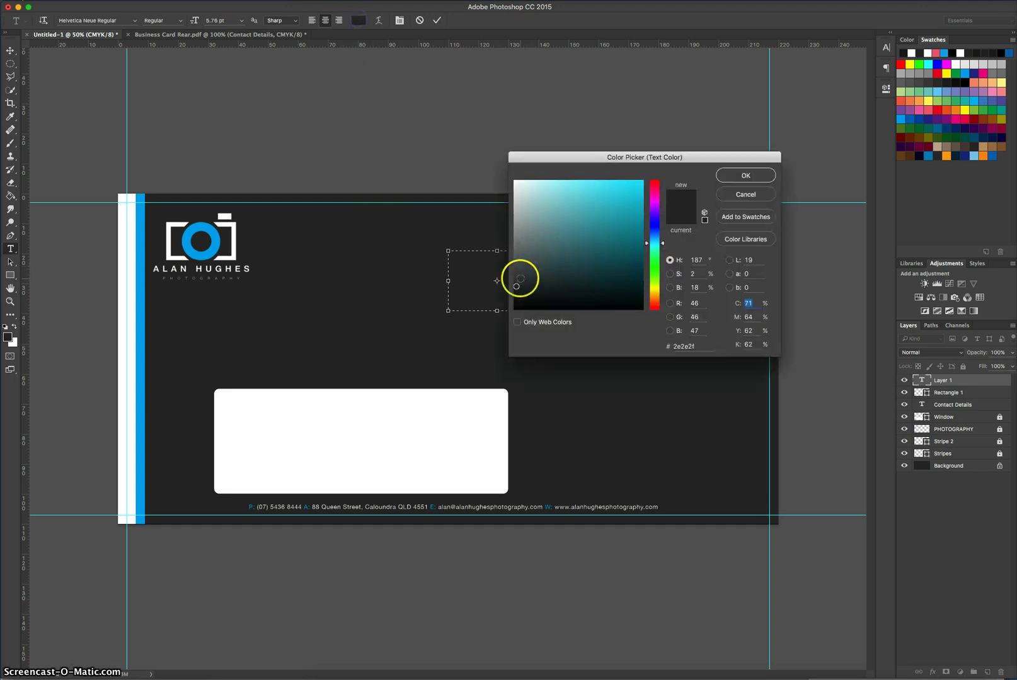
pyautogui.moveTo(520, 279); pyautogui.dragTo(500, 322)
pyautogui.click(737, 176)
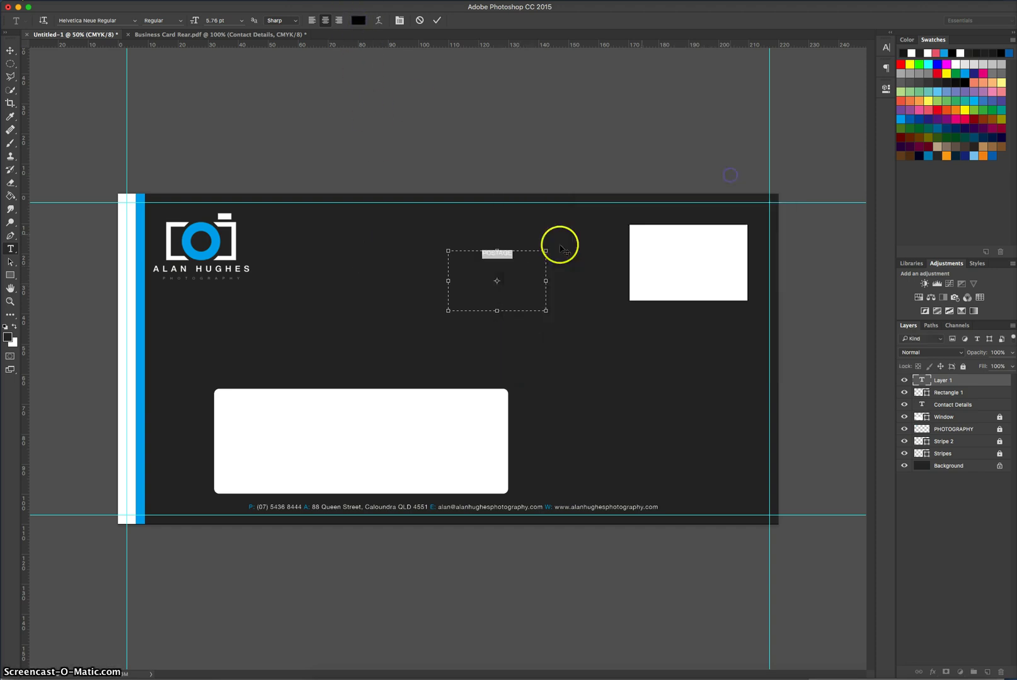
pyautogui.click(519, 252)
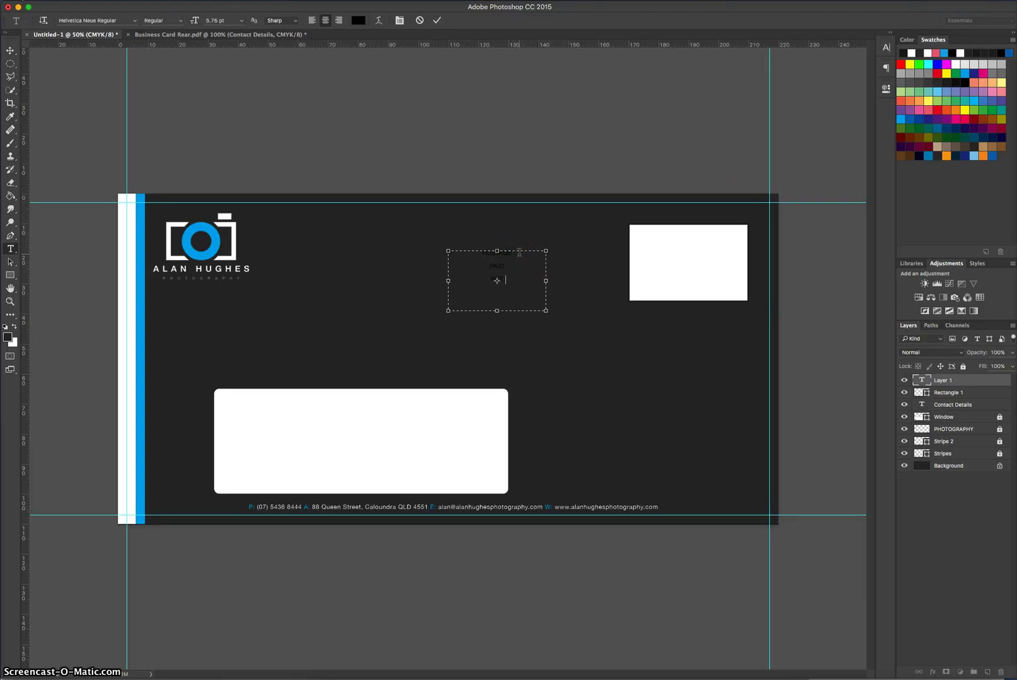
pyautogui.moveTo(497, 251); pyautogui.dragTo(489, 280)
pyautogui.click(214, 21)
pyautogui.press('Up')
pyautogui.press('Up')
pyautogui.press('Up')
pyautogui.press('Up')
pyautogui.press('Up')
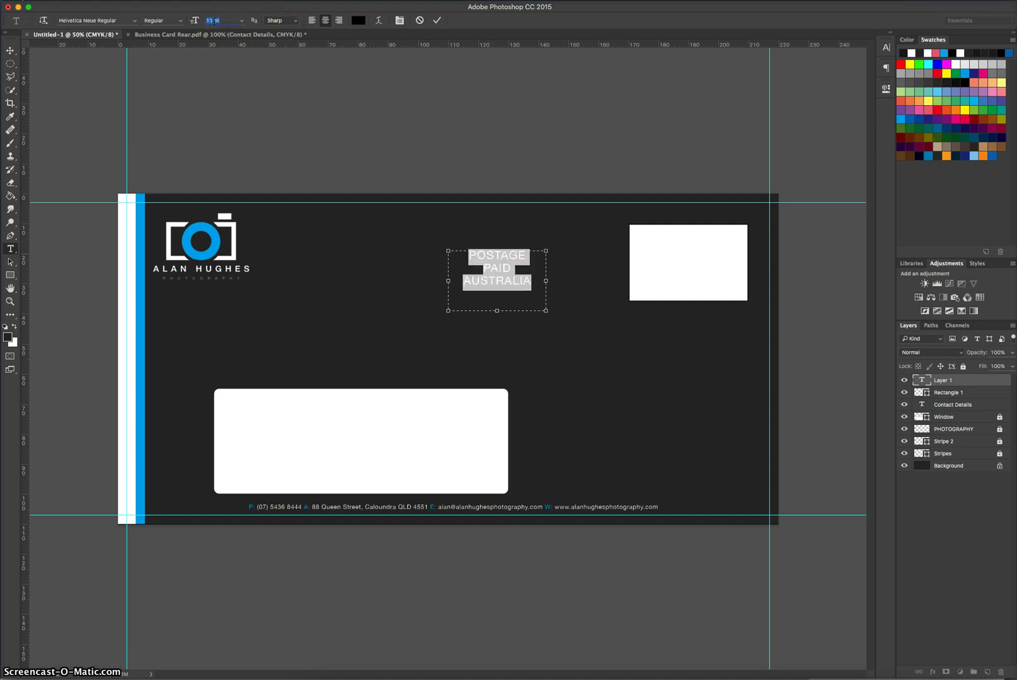
pyautogui.press('Up')
pyautogui.press('Down')
# Move the postage text onto the white box and shorten its text box from the bottom.
pyautogui.click(10, 51)
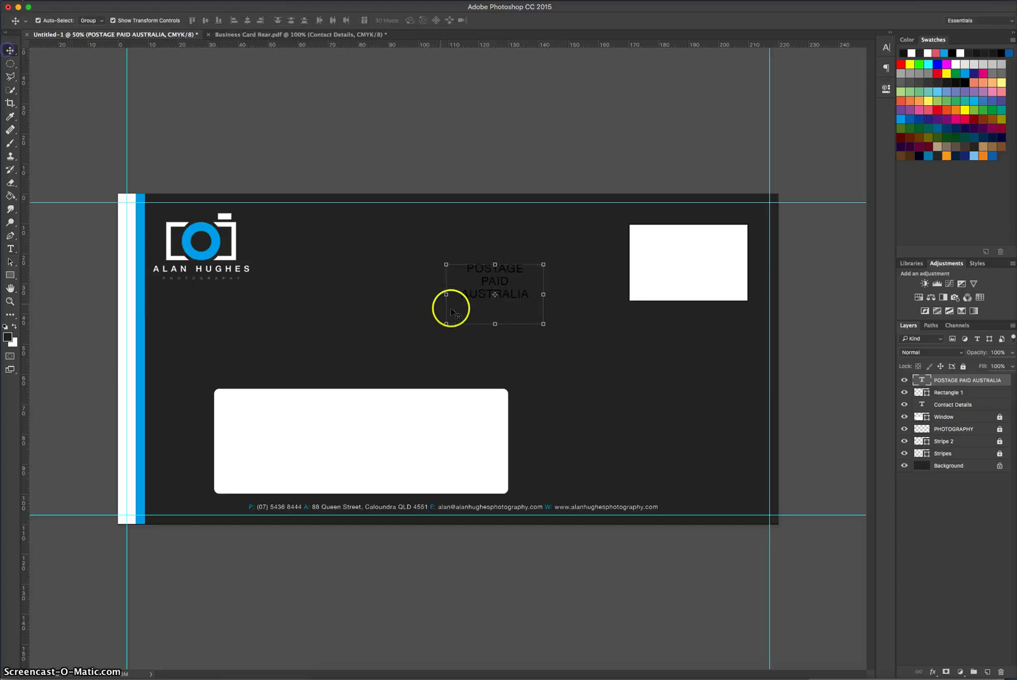
pyautogui.moveTo(473, 295); pyautogui.dragTo(641, 257)
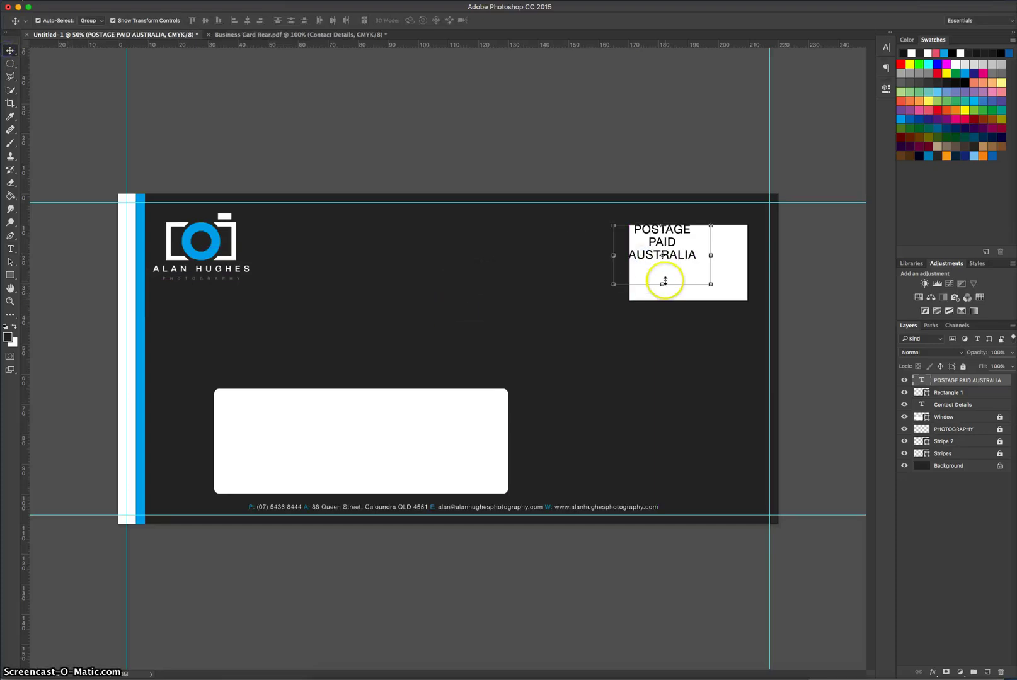
pyautogui.press('t')
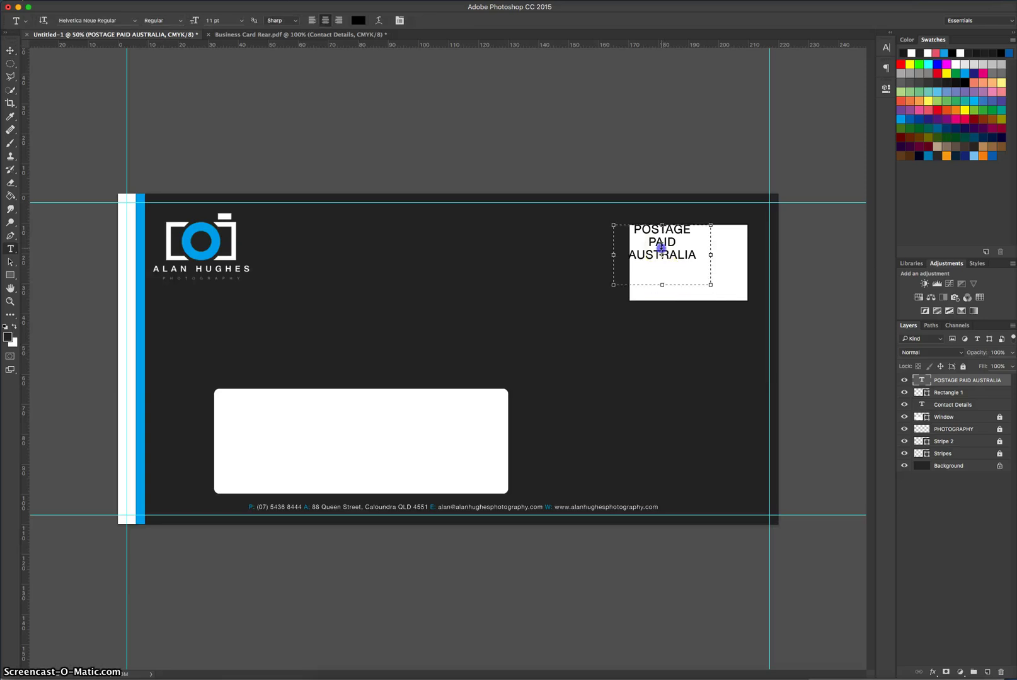
pyautogui.moveTo(663, 285)
pyautogui.mouseDown()
pyautogui.moveTo(656, 265)
pyautogui.moveTo(673, 275)
pyautogui.mouseUp()
pyautogui.click(10, 51)
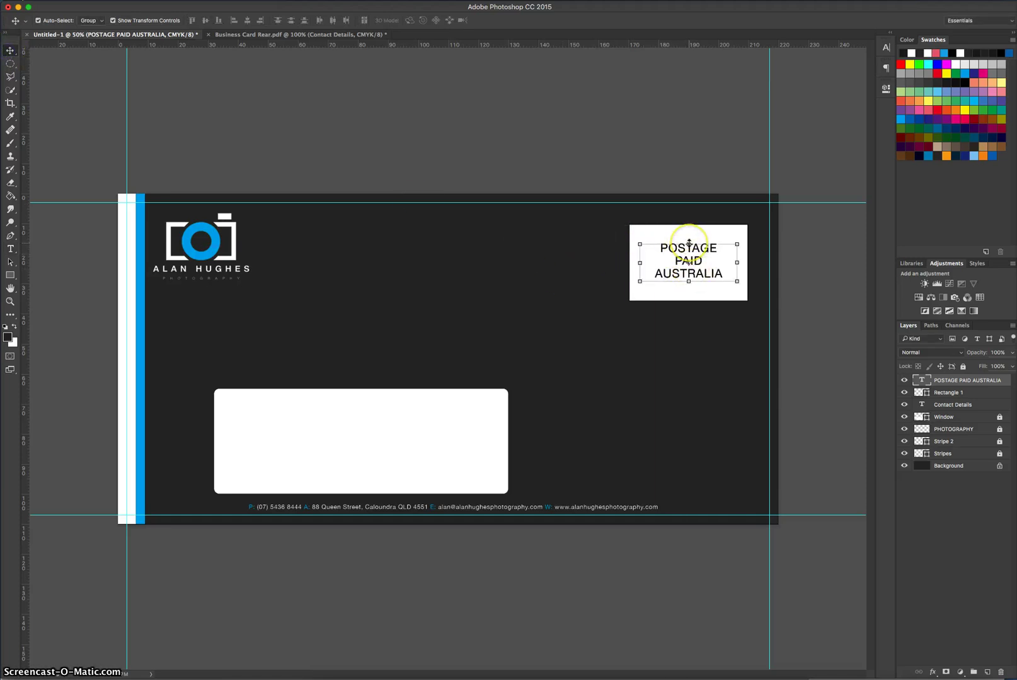
# After checking the fact sheet, stretch the postage text box to fill the white box.
pyautogui.press('super+Tab')
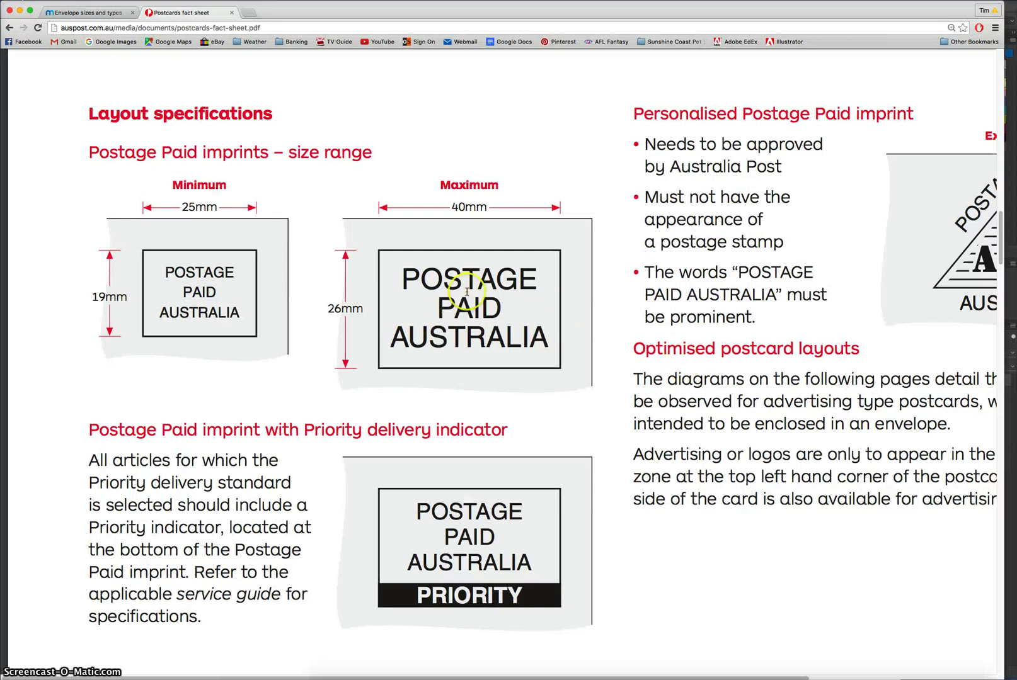
pyautogui.press('super+Tab')
pyautogui.press('t')
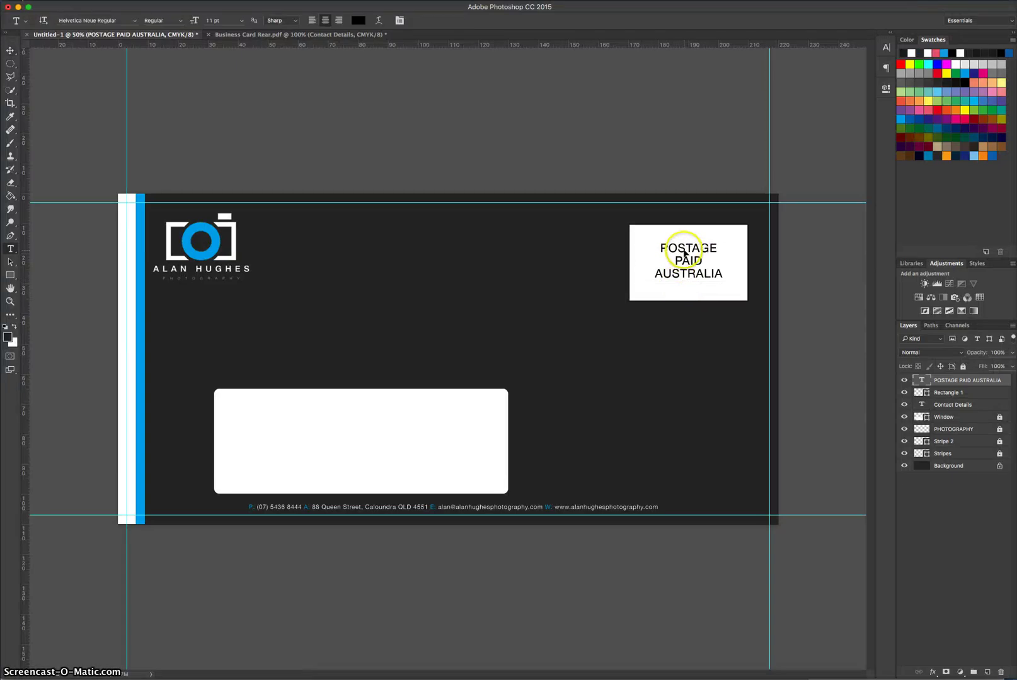
pyautogui.click(682, 247)
pyautogui.moveTo(634, 234); pyautogui.dragTo(634, 231)
pyautogui.moveTo(735, 281); pyautogui.dragTo(743, 295)
pyautogui.click(676, 237)
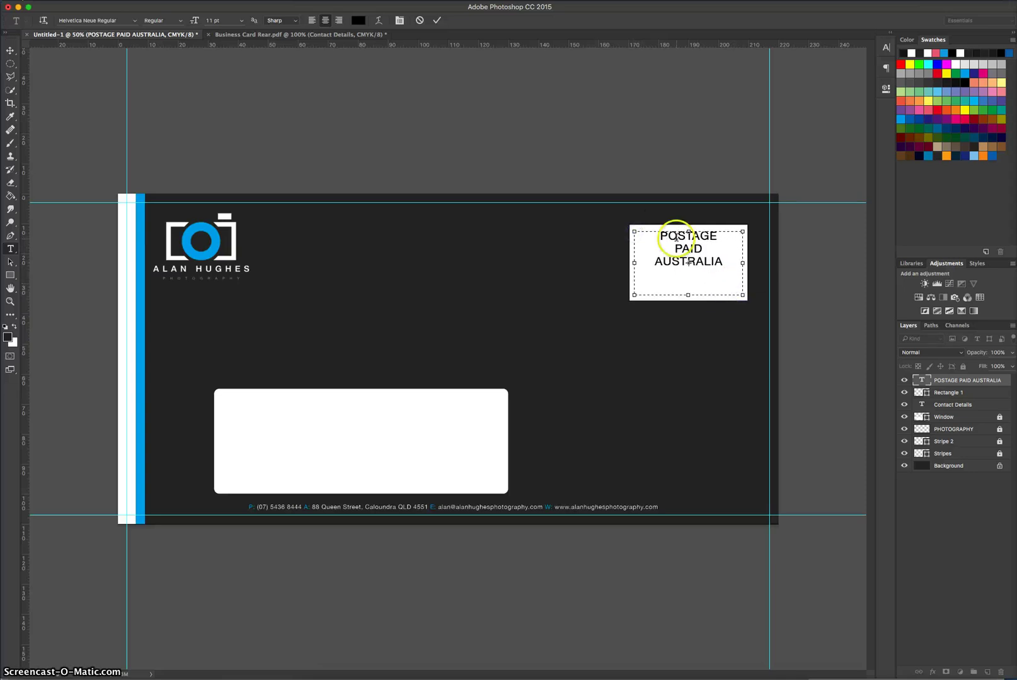
# Set all the postage wording to 15 pt with 21 pt leading in the Character panel.
pyautogui.press('super+a')
pyautogui.click(886, 48)
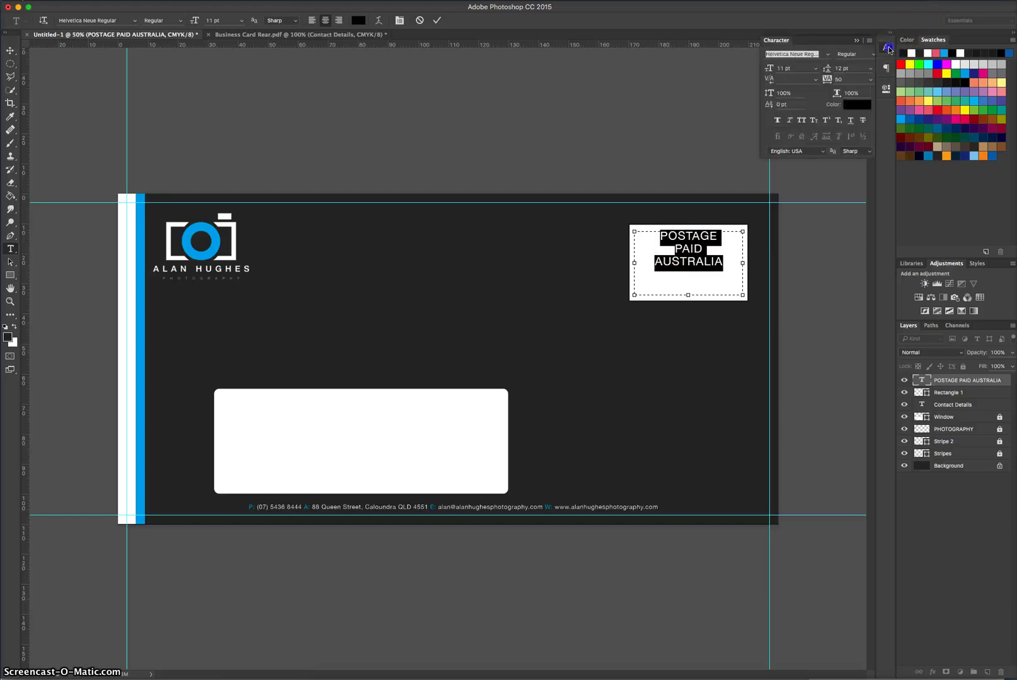
pyautogui.click(798, 68)
pyautogui.press('Up')
pyautogui.press('Up')
pyautogui.press('Up')
pyautogui.press('Up')
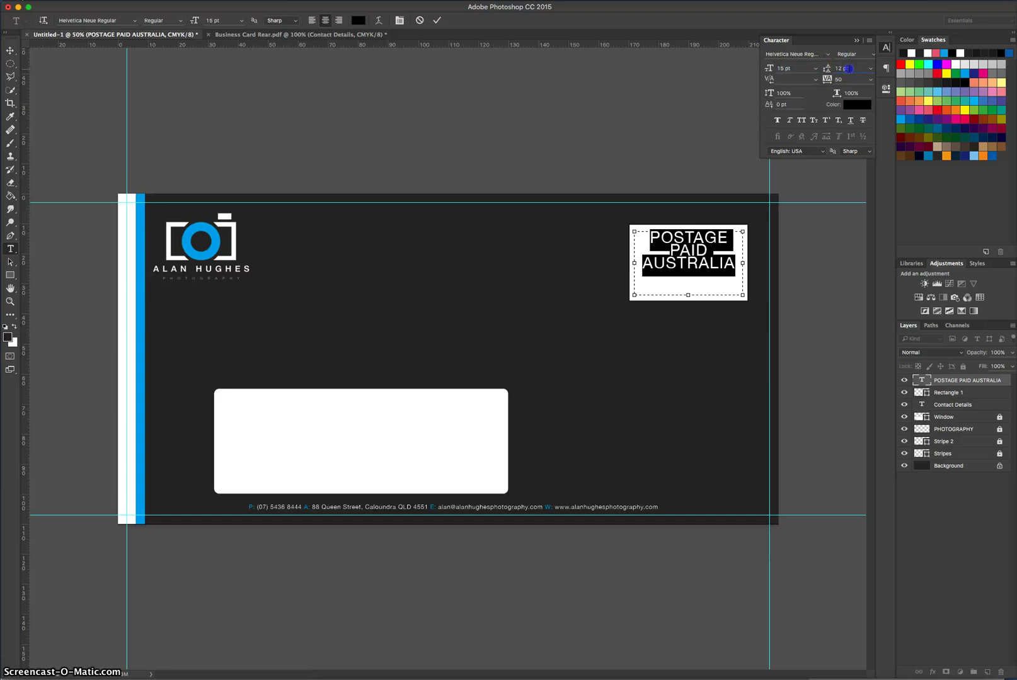
pyautogui.click(848, 68)
pyautogui.press('Up')
pyautogui.press('Up')
pyautogui.press('Up')
pyautogui.press('Up')
pyautogui.press('Up')
pyautogui.press('Up')
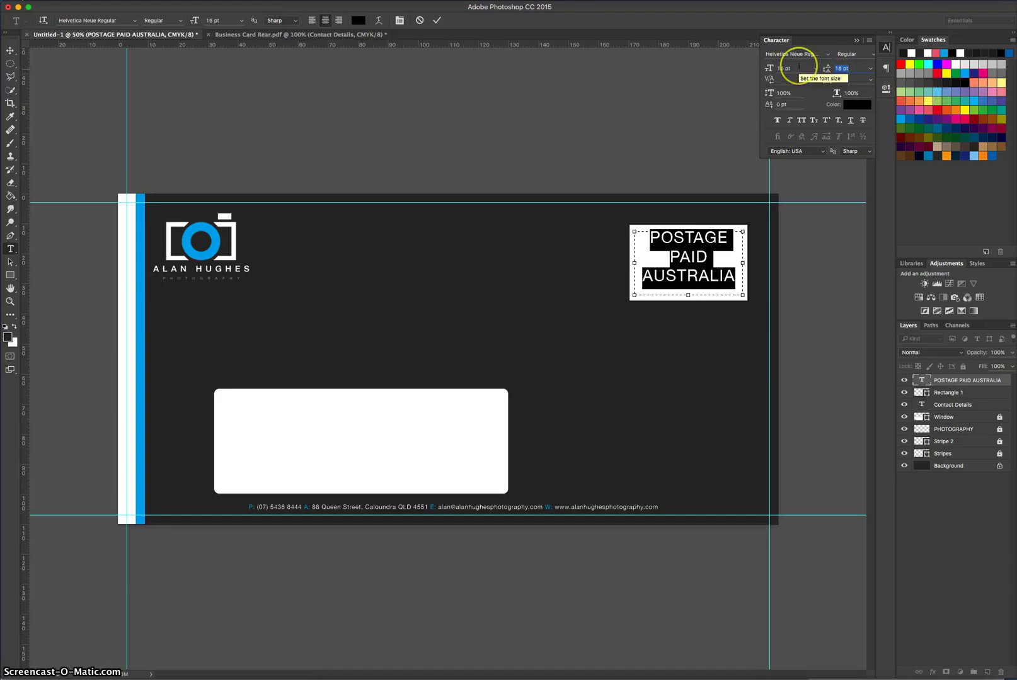
pyautogui.click(797, 68)
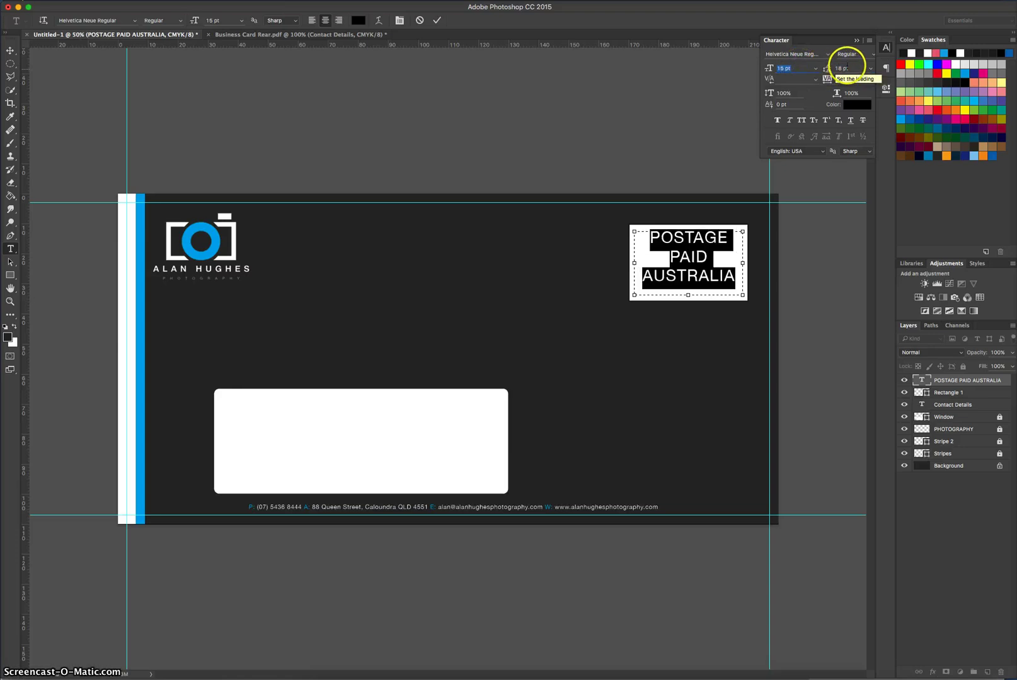
pyautogui.moveTo(827, 78); pyautogui.dragTo(838, 75)
pyautogui.press('Up')
pyautogui.press('Up')
pyautogui.press('Up')
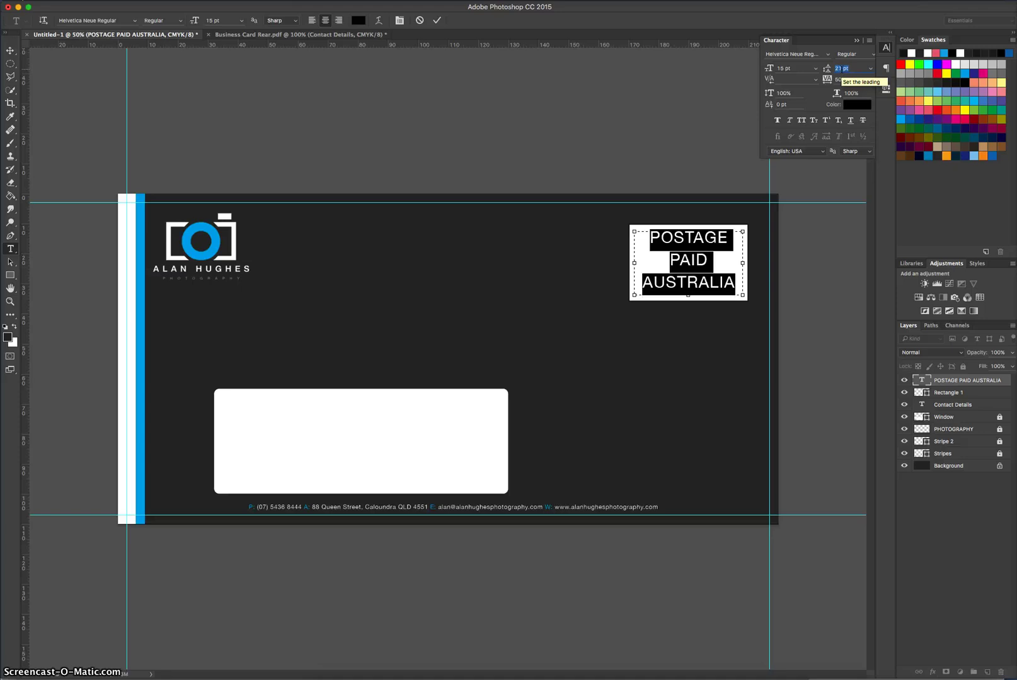
pyautogui.click(10, 47)
# Nudge the postage text down, compare it with the fact sheet, and close the Character panel.
pyautogui.click(599, 117)
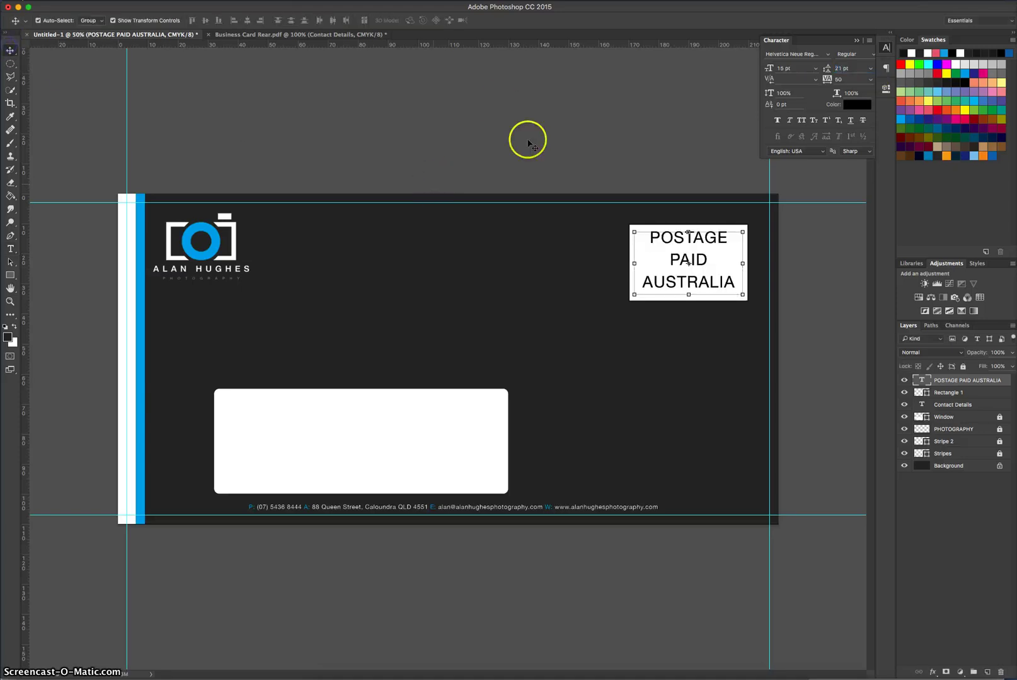
pyautogui.click(698, 256)
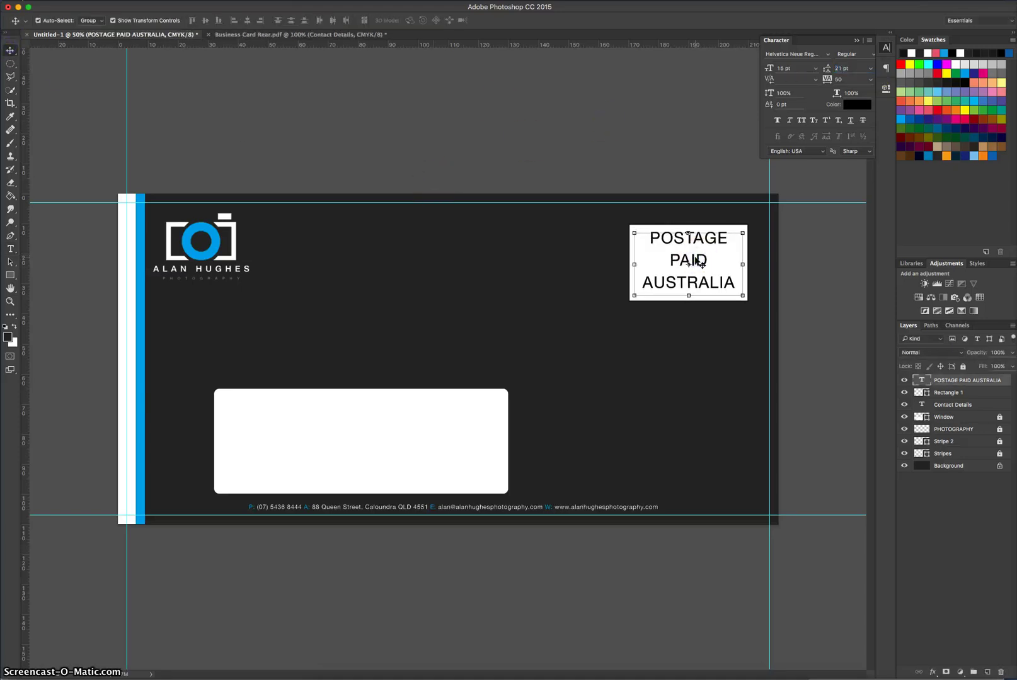
pyautogui.press('Down')
pyautogui.press('Down')
pyautogui.press('Down')
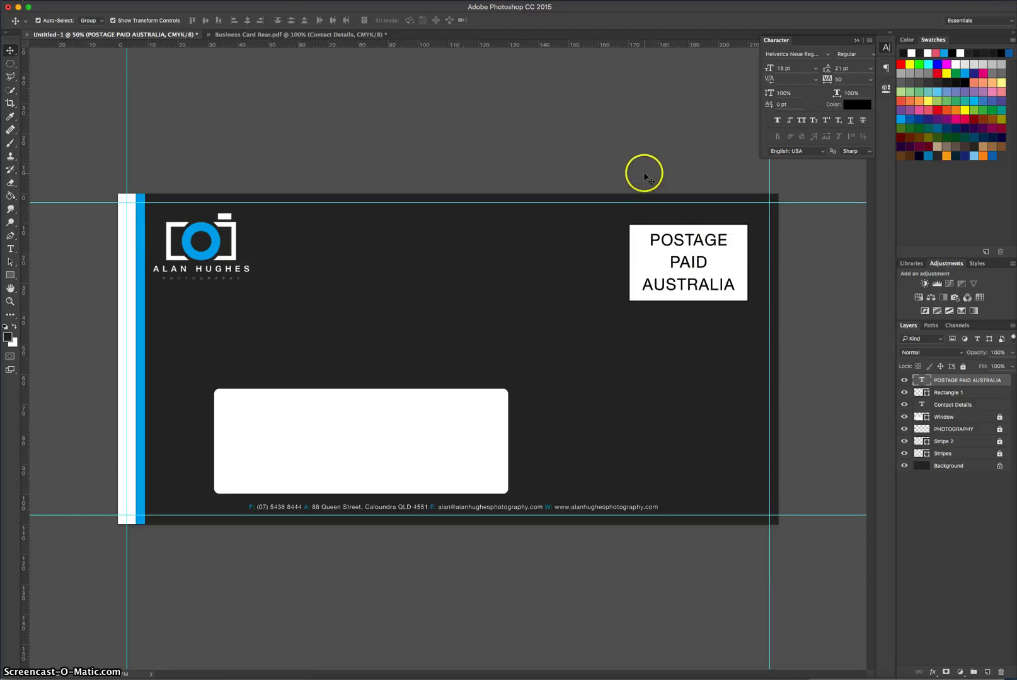
pyautogui.click(644, 179)
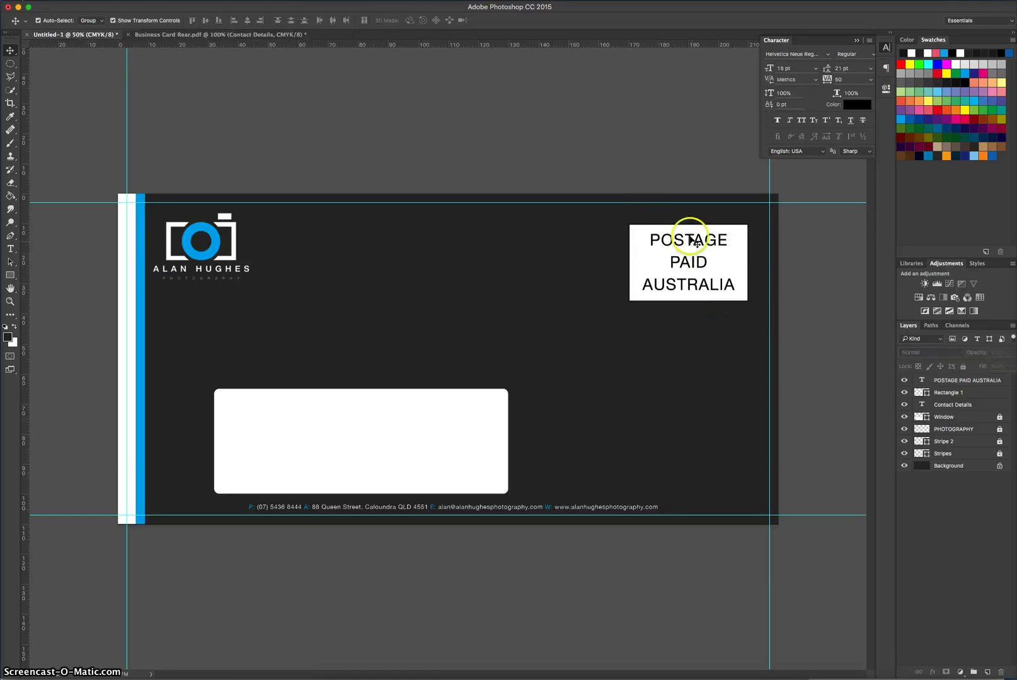
pyautogui.press('super+Tab')
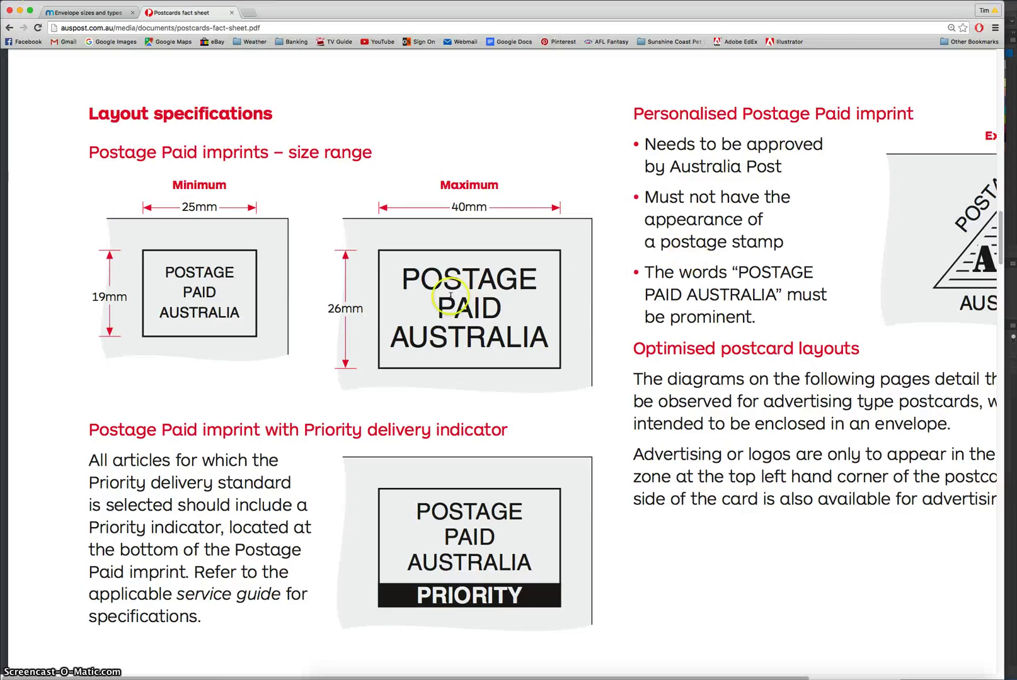
pyautogui.press('super+Tab')
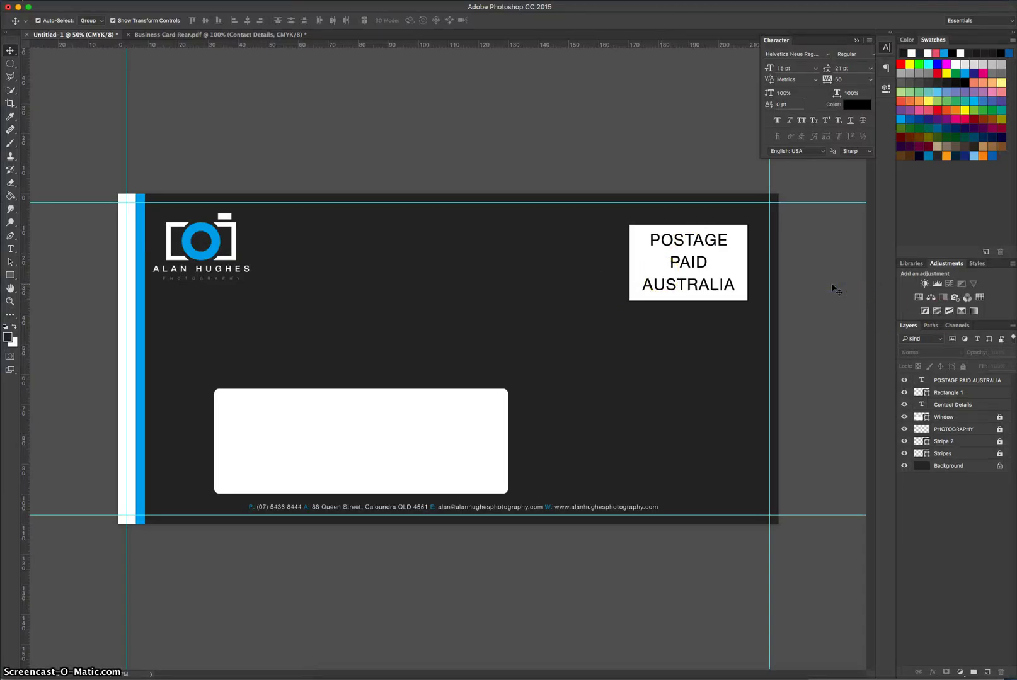
pyautogui.click(886, 48)
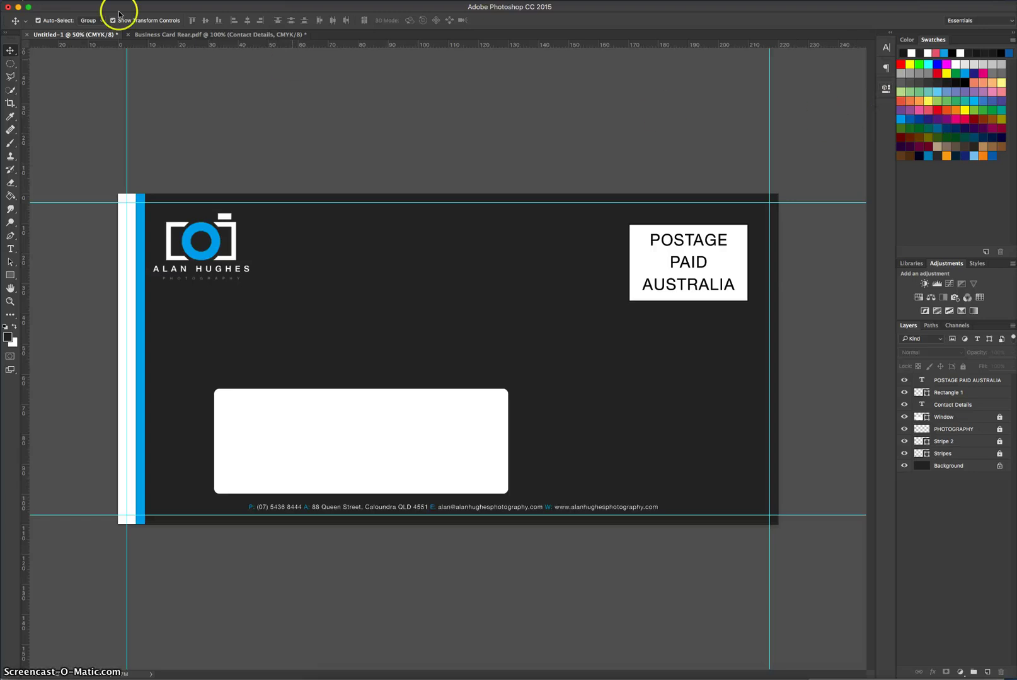
# Save the envelope as Untitled-1.pdf in Desktop > Envelope with the Photoshop PDF format.
pyautogui.click(94, 0)
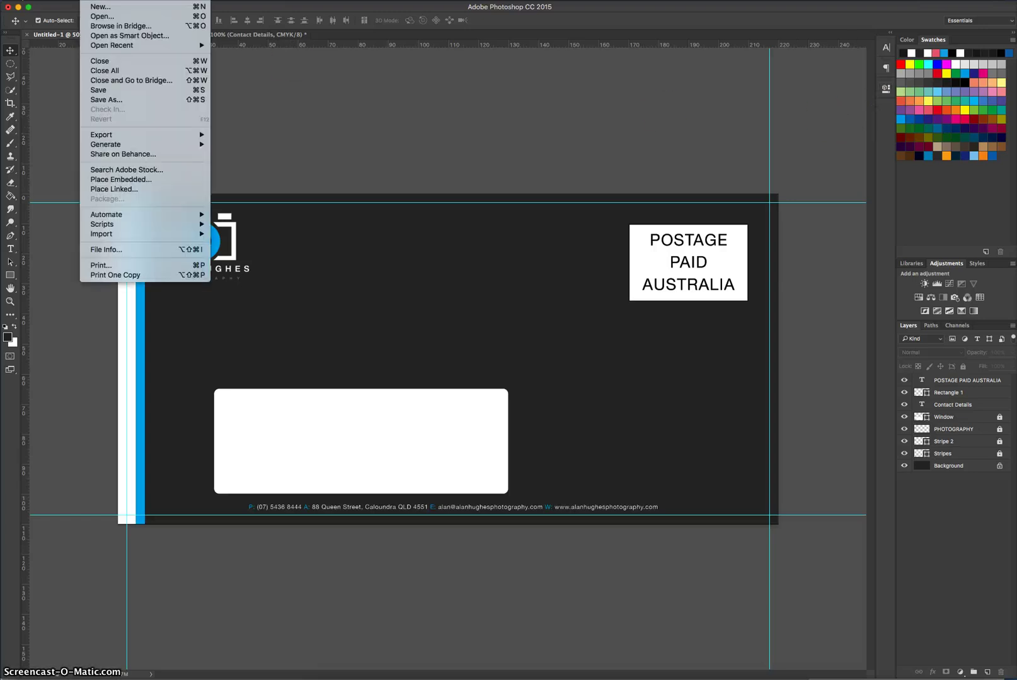
pyautogui.click(146, 99)
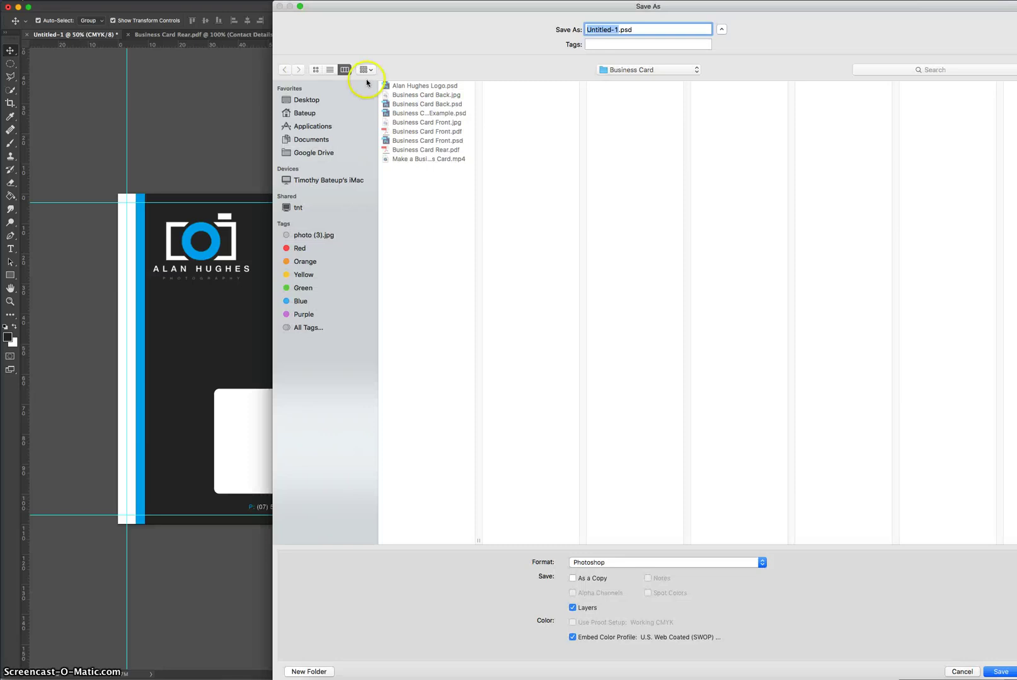
pyautogui.click(308, 99)
pyautogui.click(406, 160)
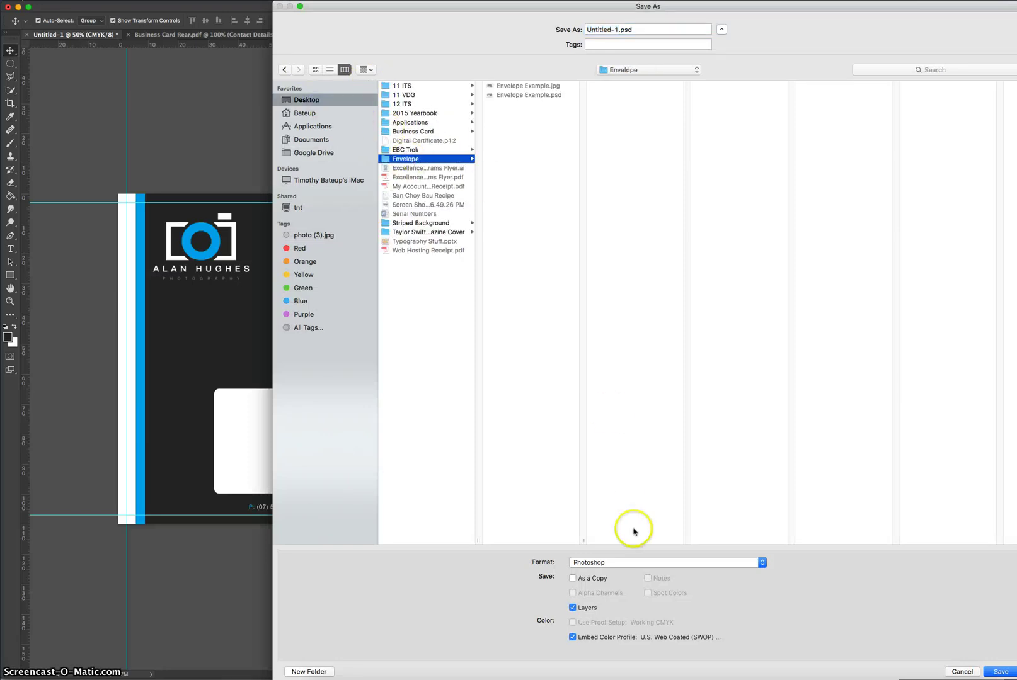
pyautogui.click(633, 562)
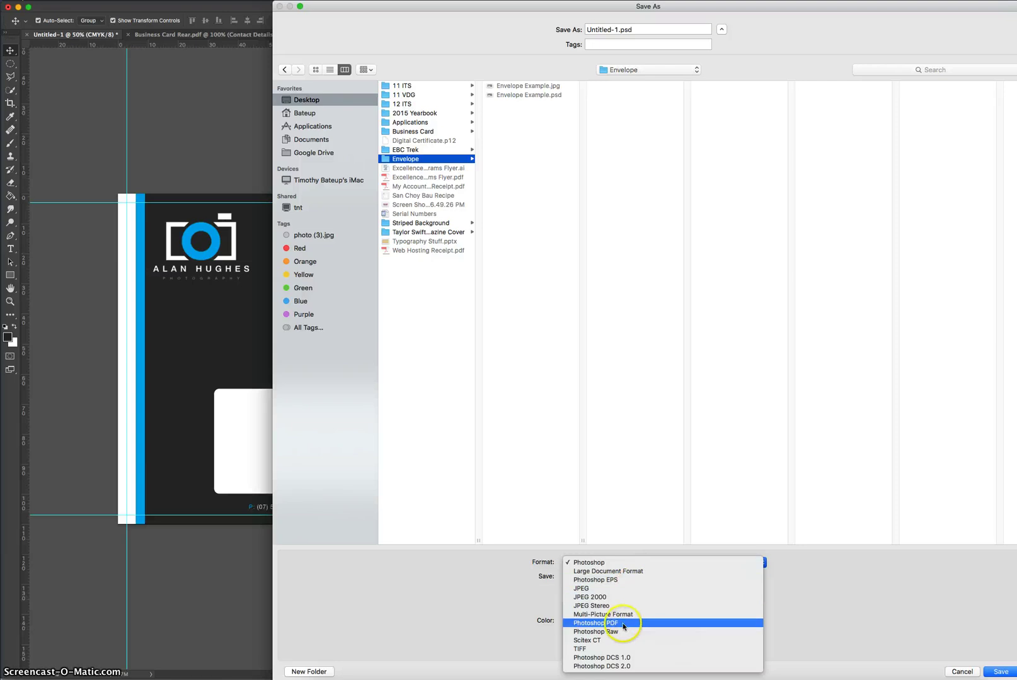
pyautogui.click(614, 624)
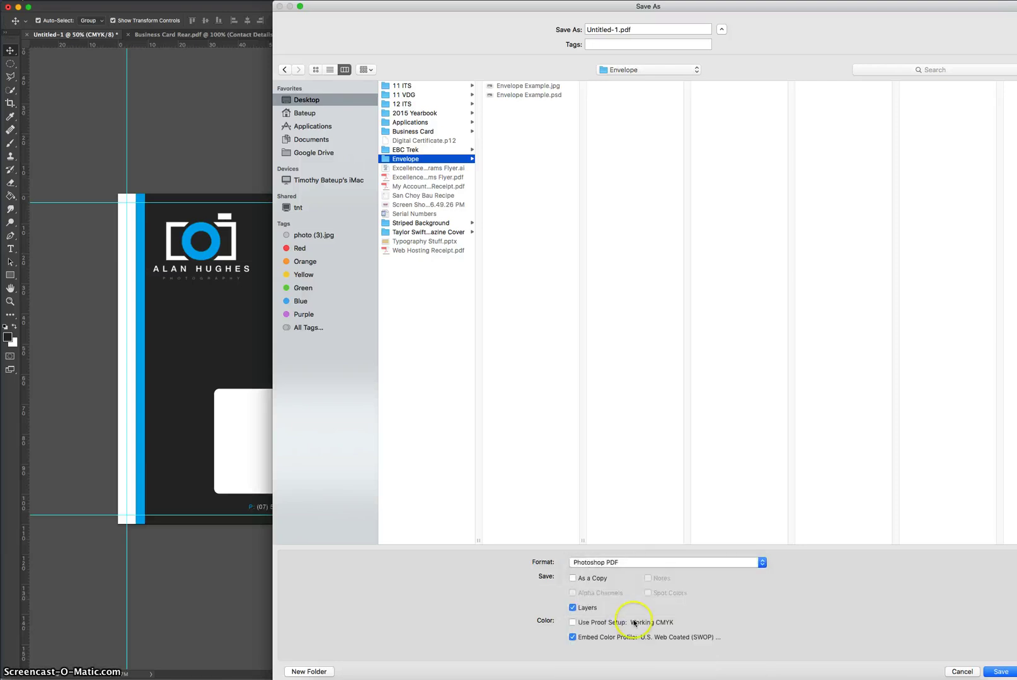
pyautogui.click(1002, 672)
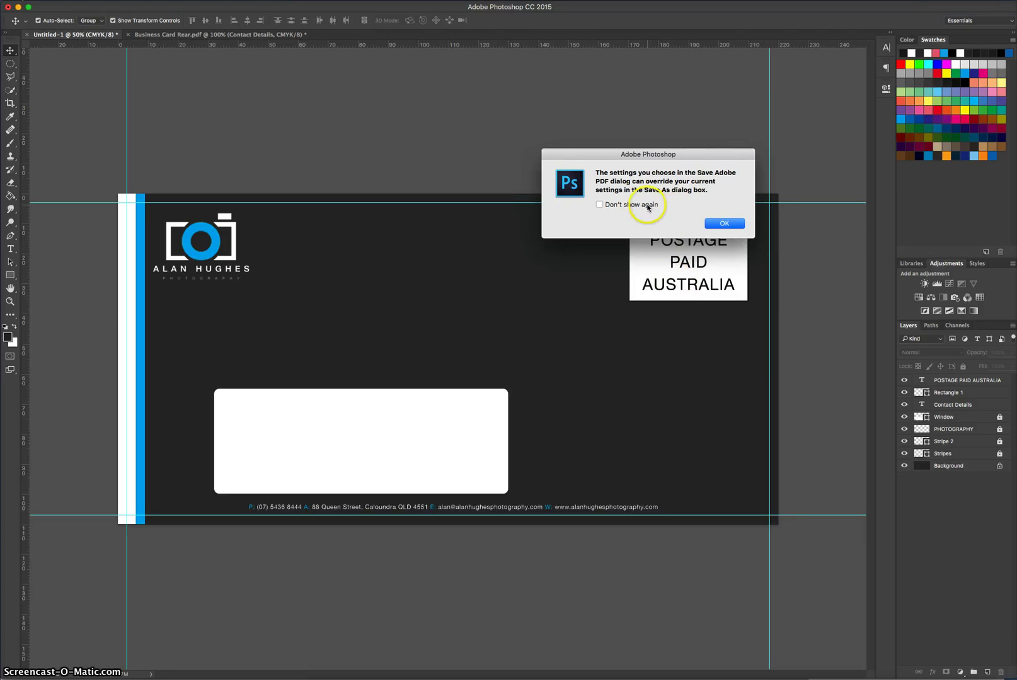
# Keep the [High Quality Print] preset and save the PDF, accepting the compatibility warnings.
pyautogui.click(730, 224)
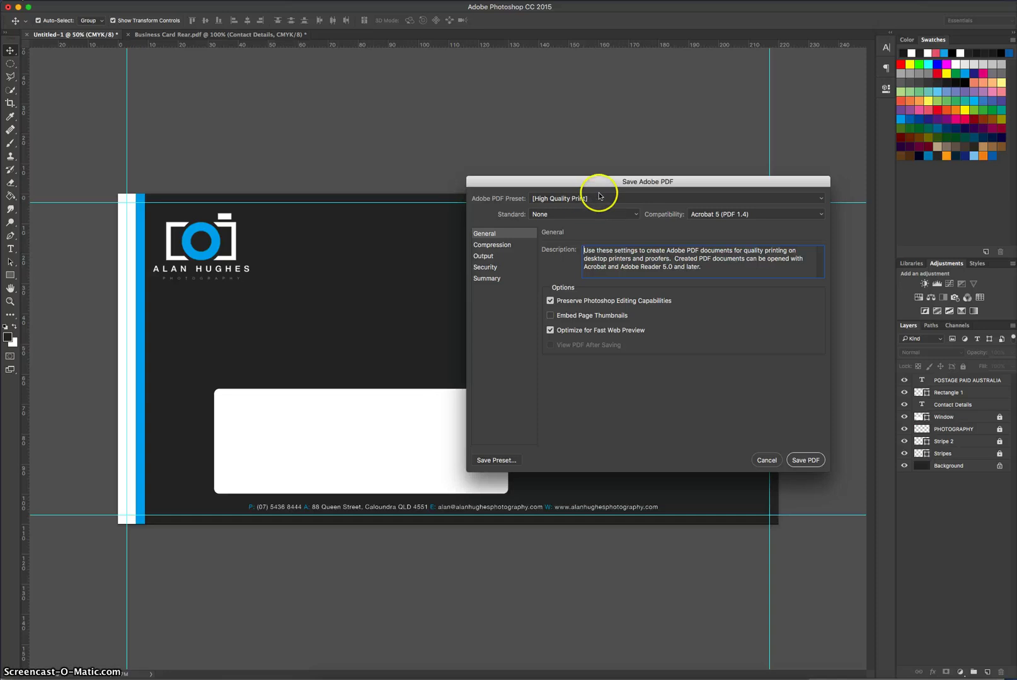
pyautogui.moveTo(617, 182); pyautogui.dragTo(563, 138)
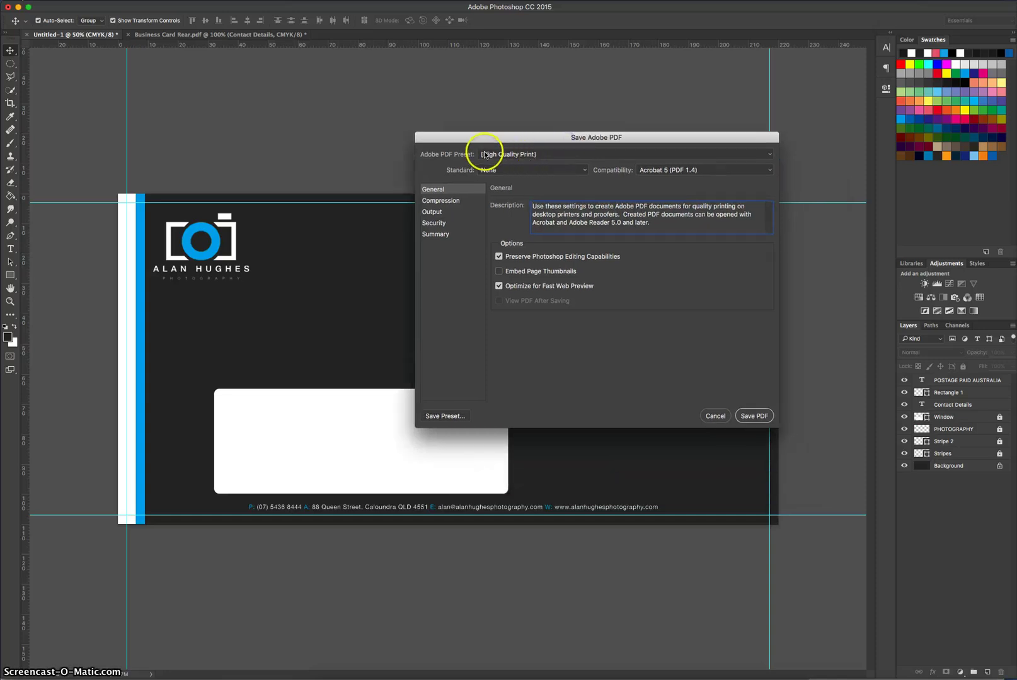
pyautogui.click(549, 155)
pyautogui.click(549, 155)
pyautogui.click(759, 417)
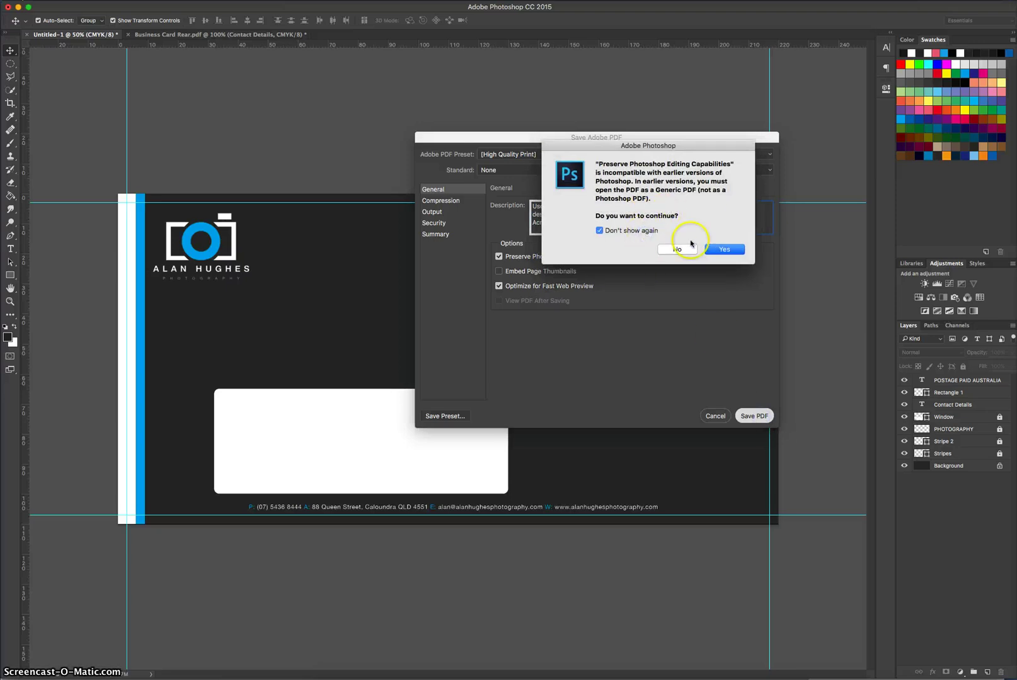
pyautogui.click(737, 251)
pyautogui.press('Return')
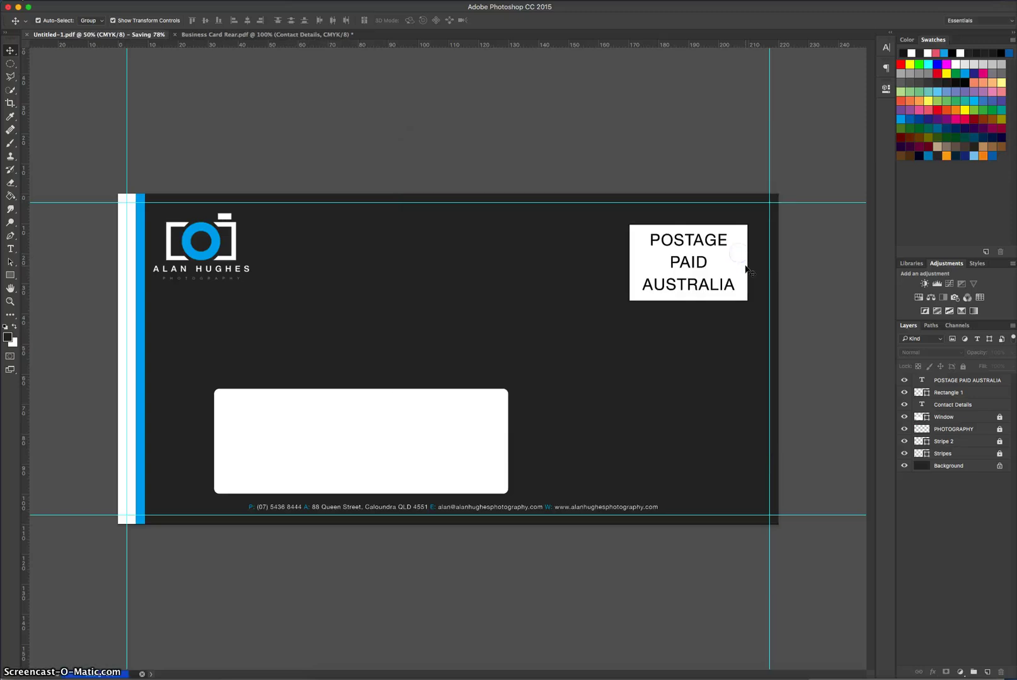